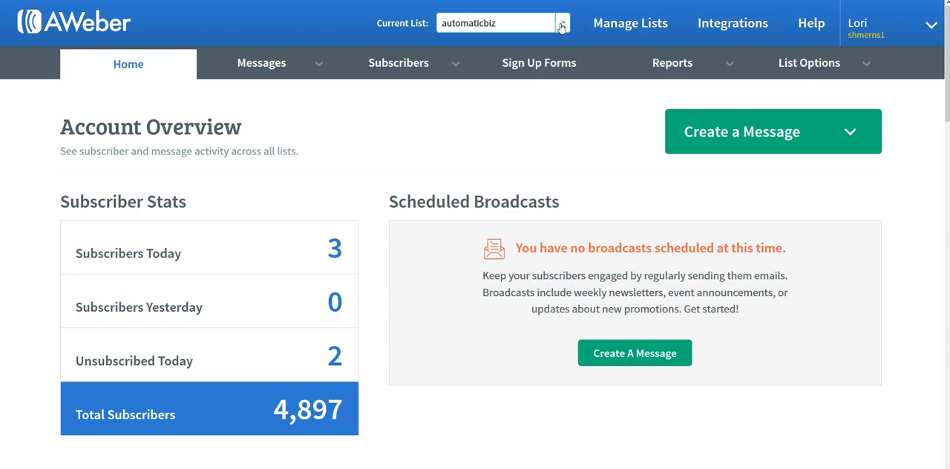
# - Start a new list and keep the prefilled company name, postal address and sender details
pyautogui.click(656, 24)
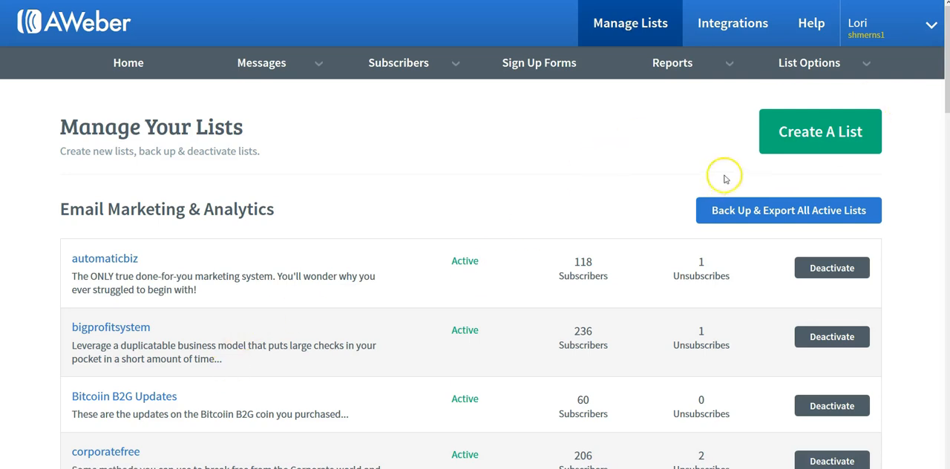
pyautogui.click(815, 141)
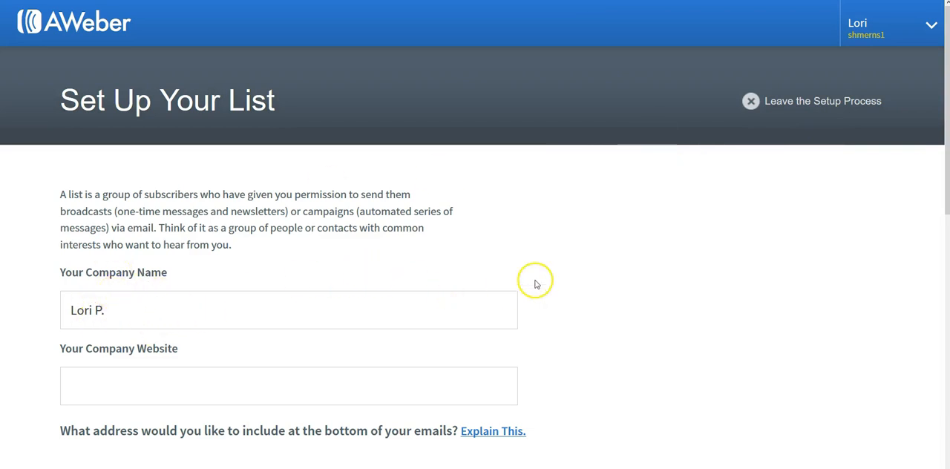
pyautogui.scroll(-4, 536, 282)
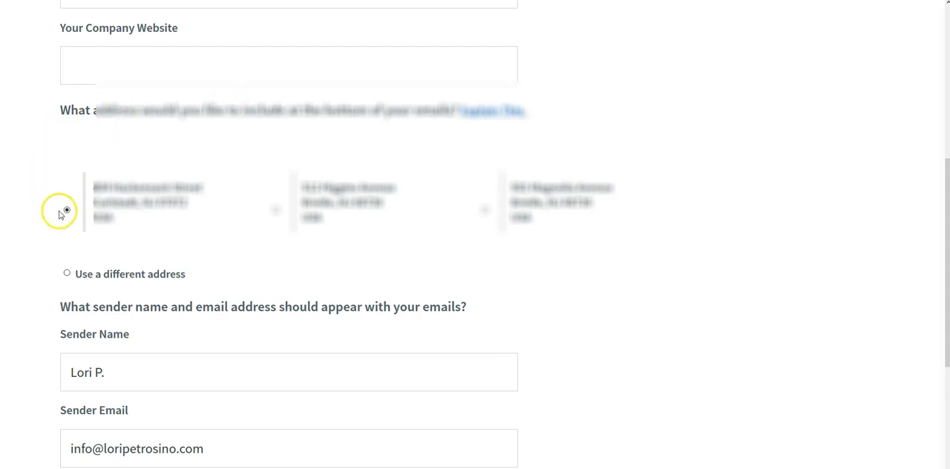
pyautogui.scroll(-1, 714, 250)
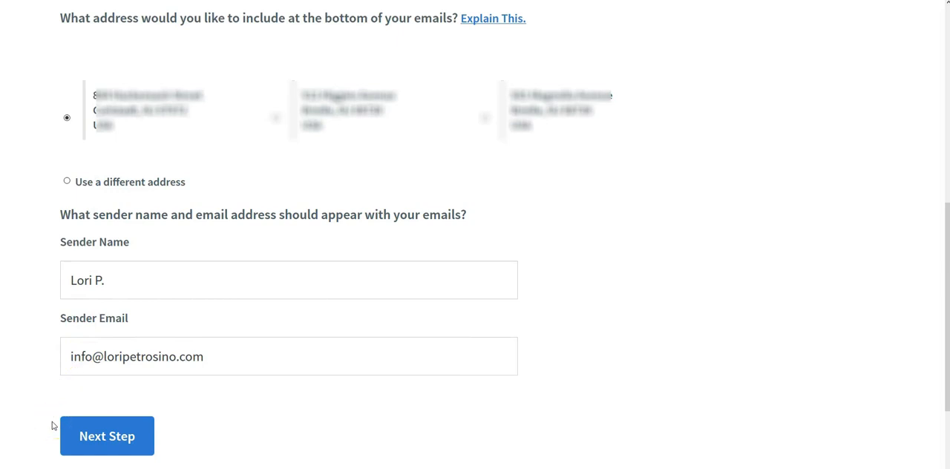
pyautogui.click(116, 434)
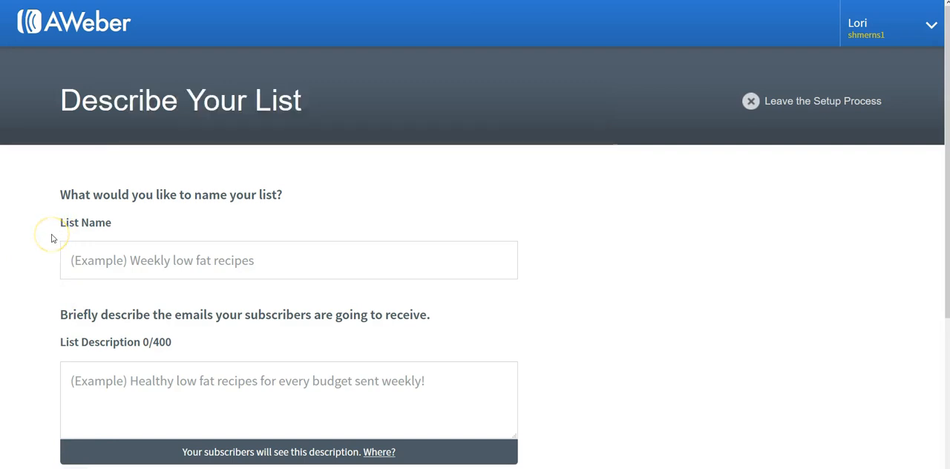
# - Name the new list "New U Life"
pyautogui.click(75, 257)
pyautogui.click(392, 256)
pyautogui.write('New U Life')
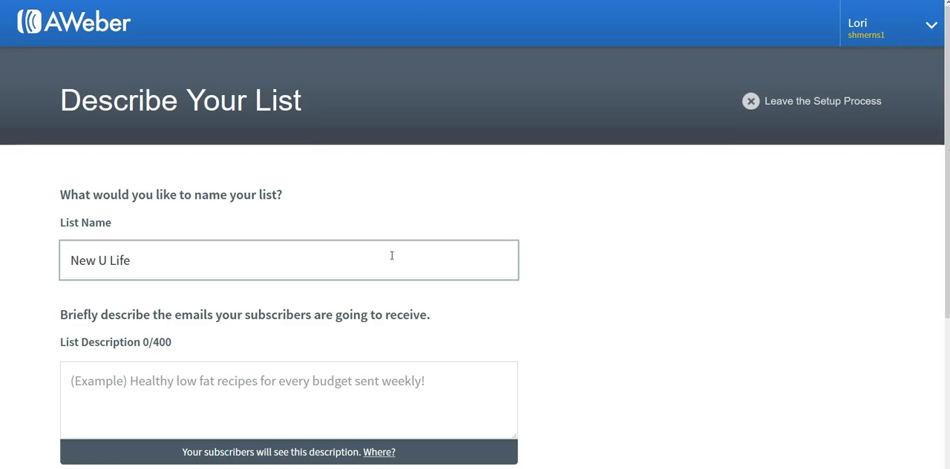
# - Begin the list description with "Discover how you can leverage the most sought after product in the United States"
pyautogui.scroll(-2, 680, 281)
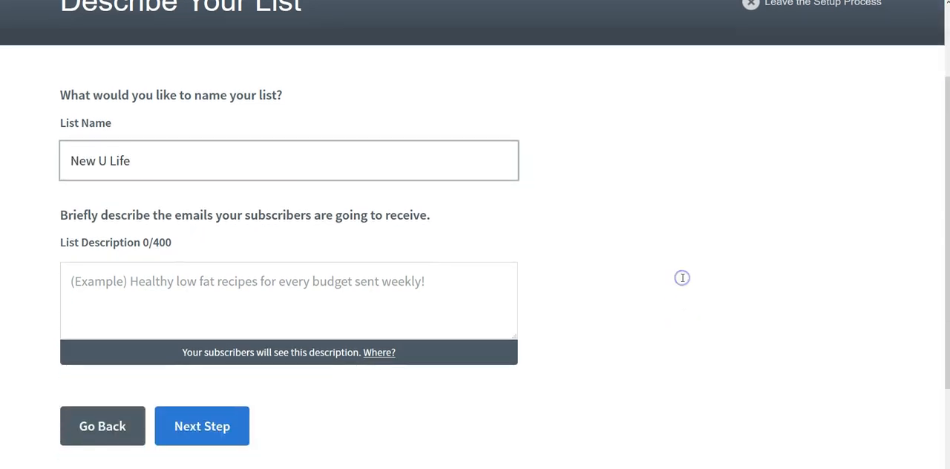
pyautogui.click(329, 295)
pyautogui.write('Discover h')
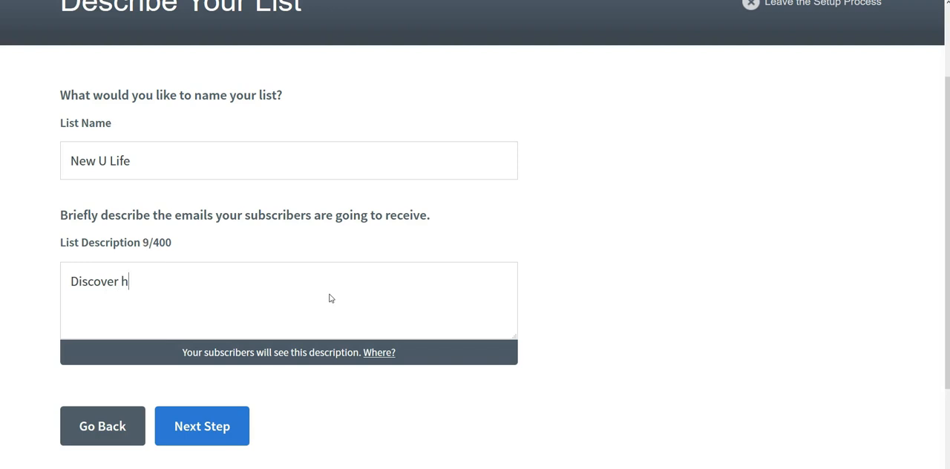
pyautogui.write('ow you can leverage the most so')
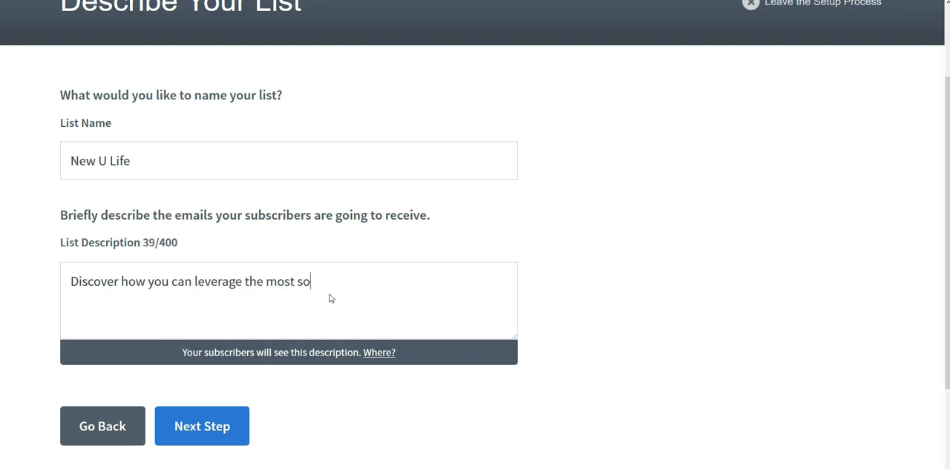
pyautogui.write('ught after product in the United States to create ')
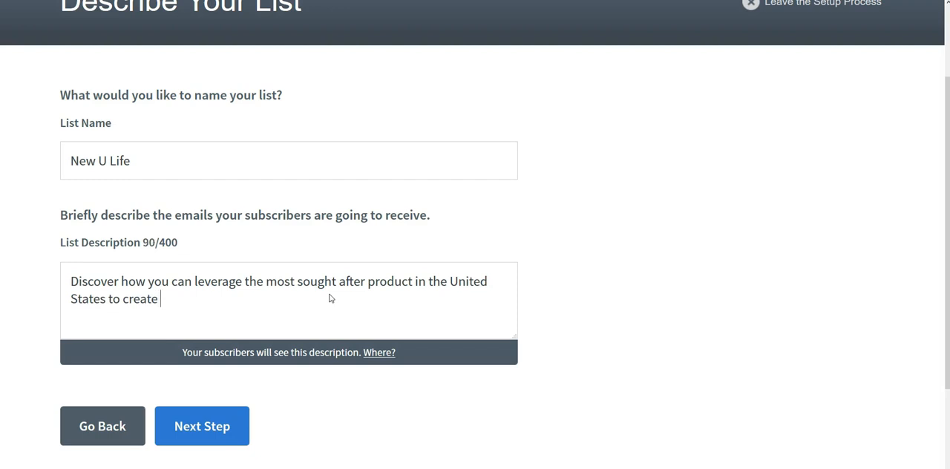
pyautogui.write('a full-tie')
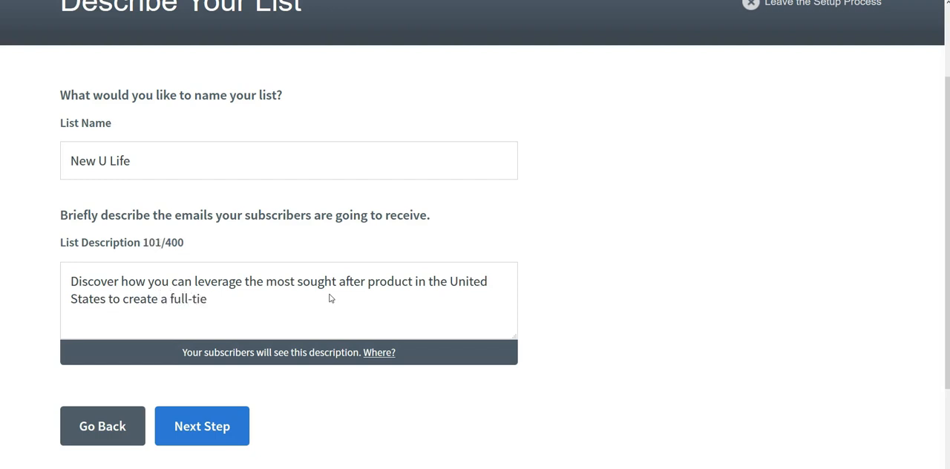
# - Finish the description with "to create a full-time business and unlock a way to improve your health in a way you have never done before." and continue
pyautogui.press('BackSpace')
pyautogui.write('me business and ulock yo')
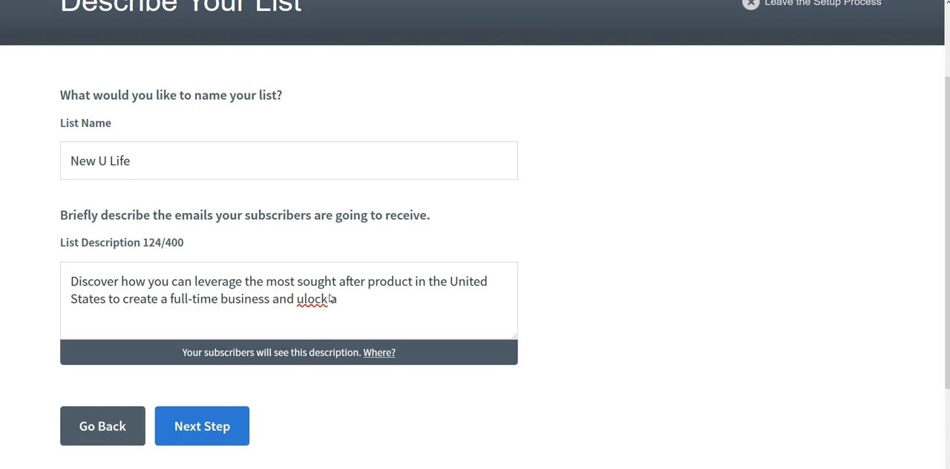
pyautogui.write('way')
pyautogui.press('Delete')
pyautogui.press('Delete')
pyautogui.press('Delete')
pyautogui.press('Delete')
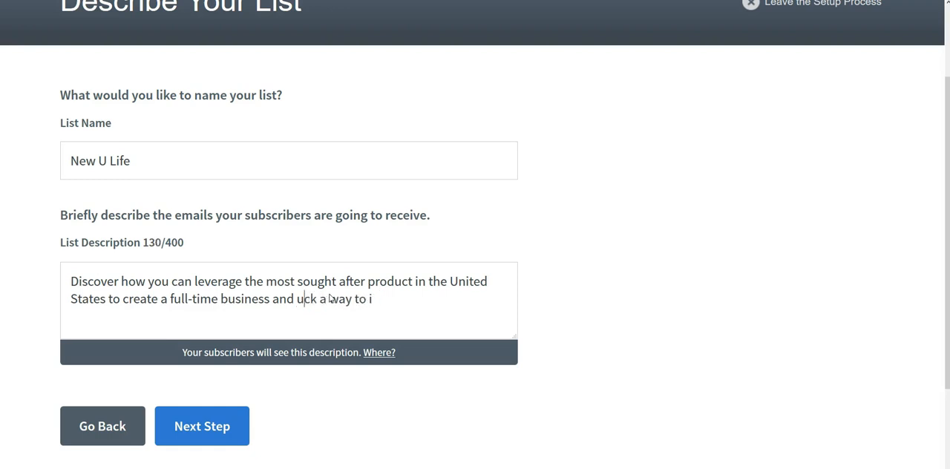
pyautogui.write('nlock a way to imp')
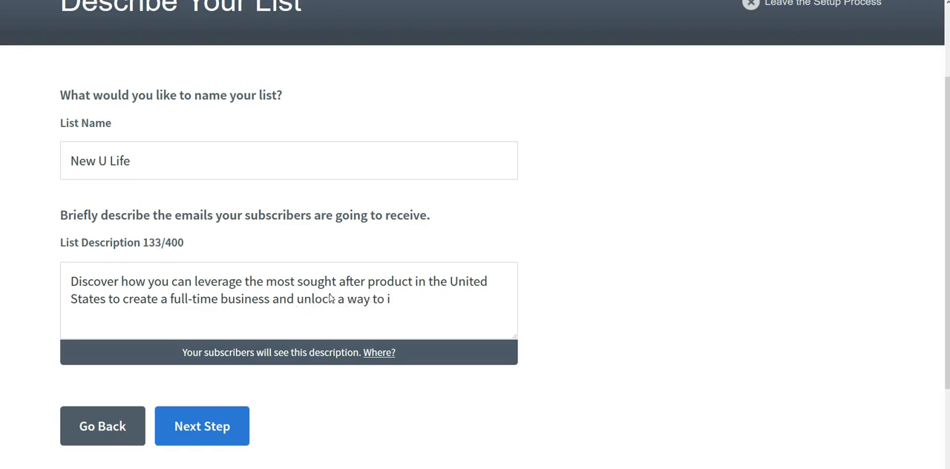
pyautogui.write('rove your healt')
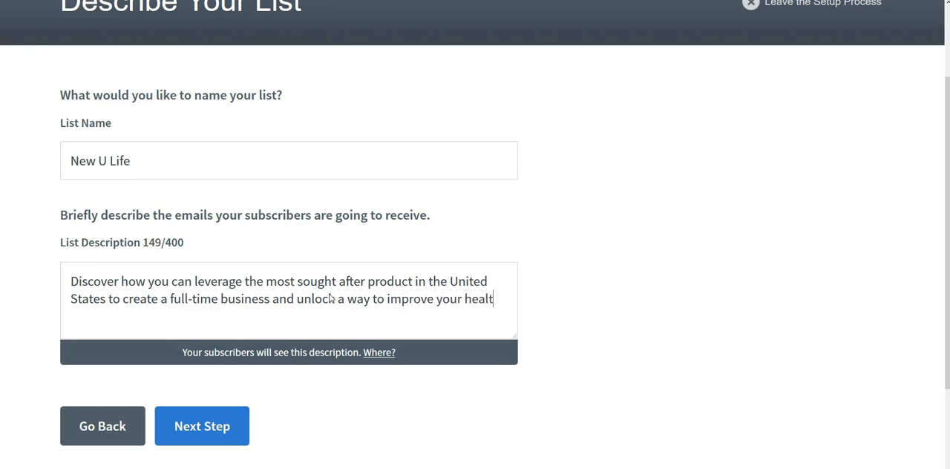
pyautogui.write('h in a way you have ')
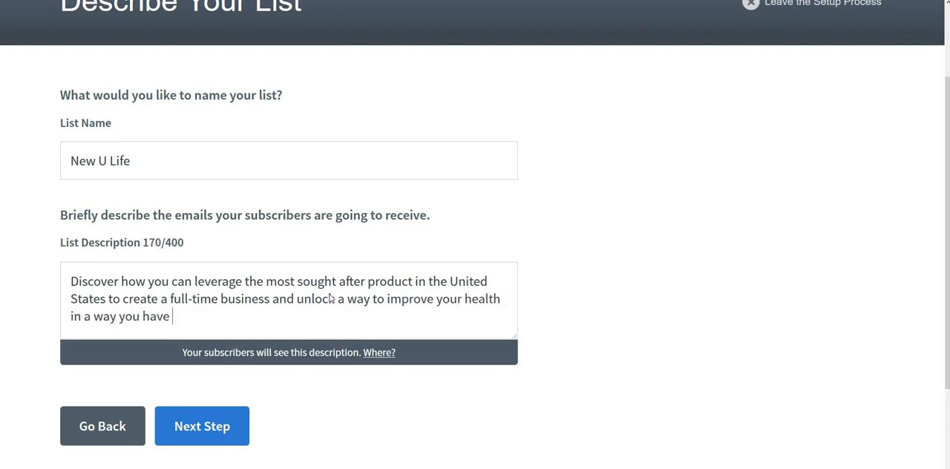
pyautogui.write('never done before.')
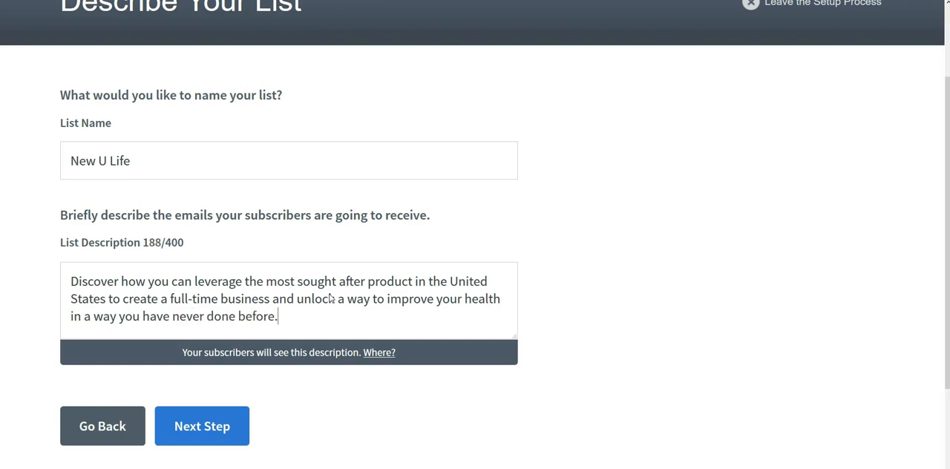
pyautogui.click(207, 434)
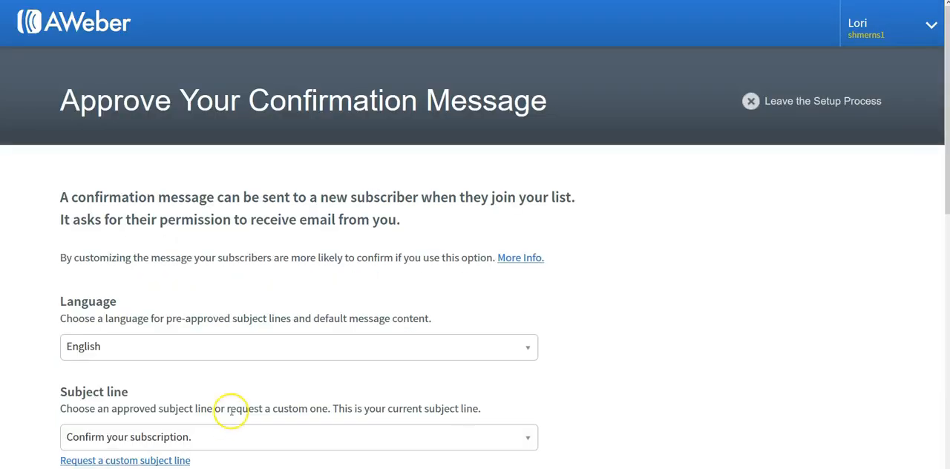
# - Approve the default English confirmation message with the subject "Confirm your subscription." and create the list
pyautogui.scroll(-5, 39, 371)
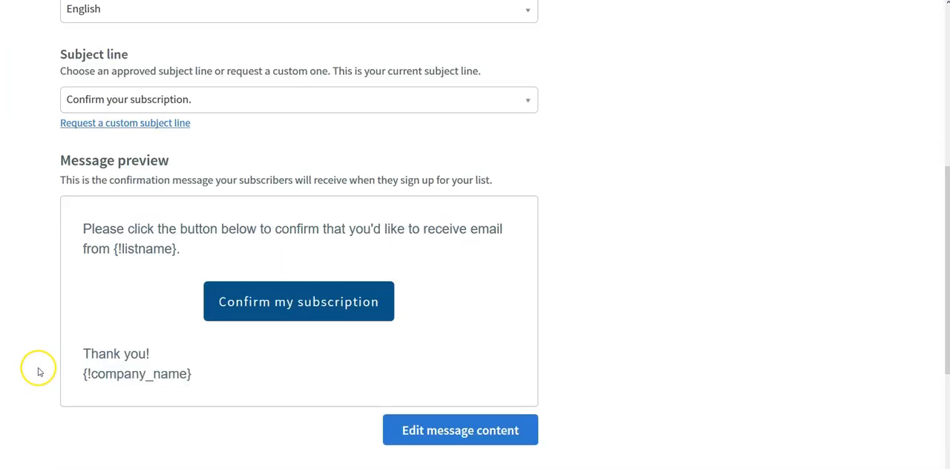
pyautogui.scroll(-3, 38, 371)
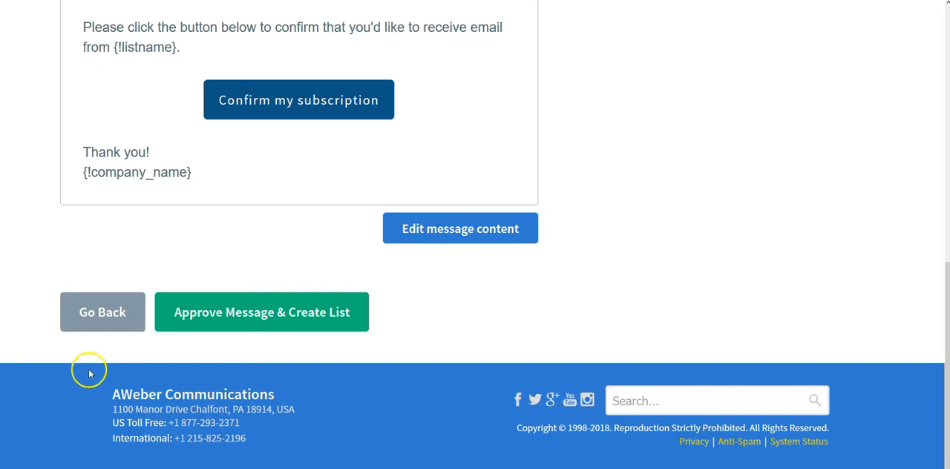
pyautogui.click(302, 308)
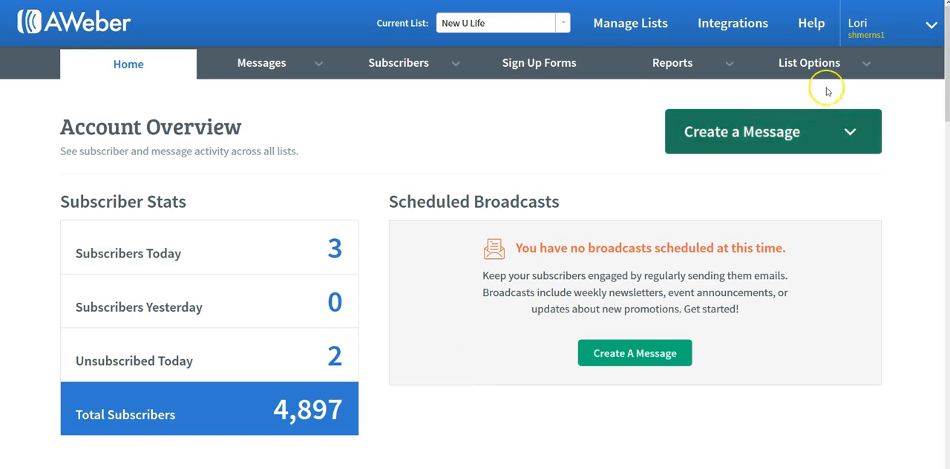
# - In the New U Life list's confirmation message settings, turn on the confirmation message for subscriber imports and save the settings
pyautogui.moveTo(822, 69)
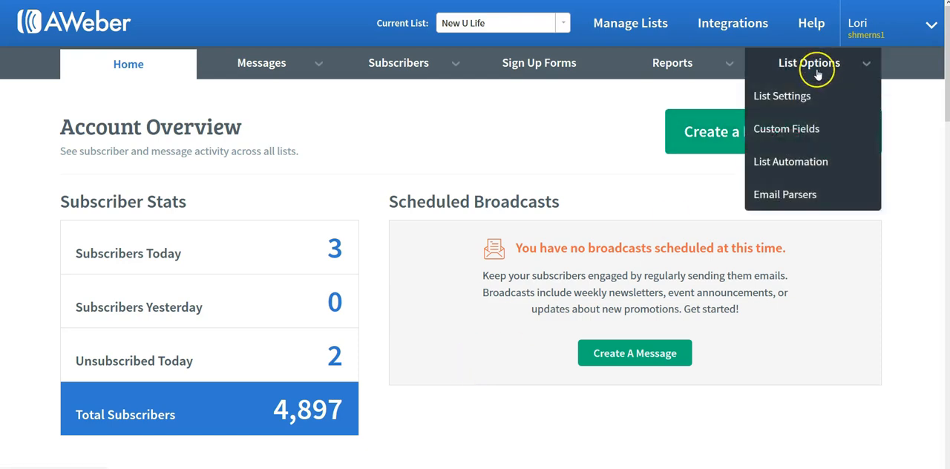
pyautogui.click(801, 105)
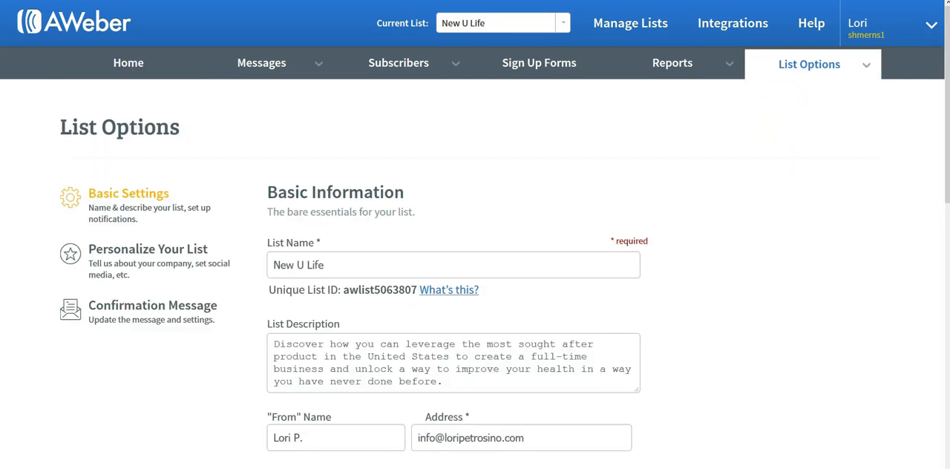
pyautogui.click(113, 330)
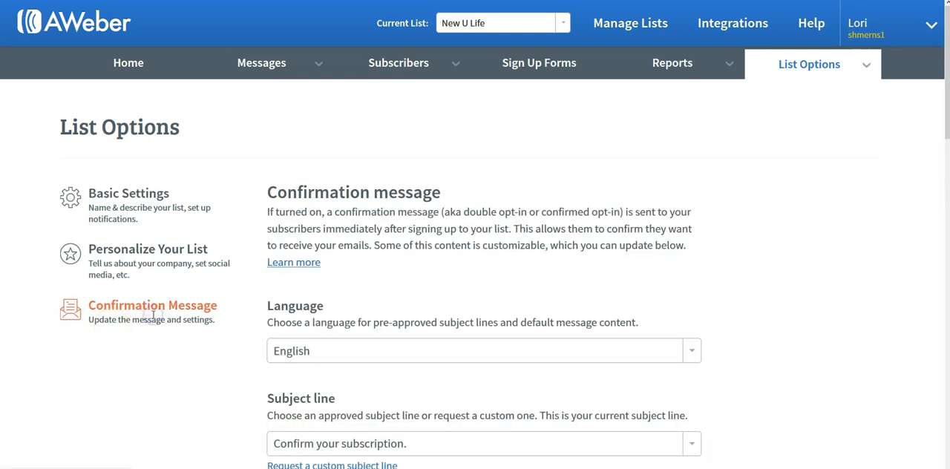
pyautogui.scroll(-5, 185, 291)
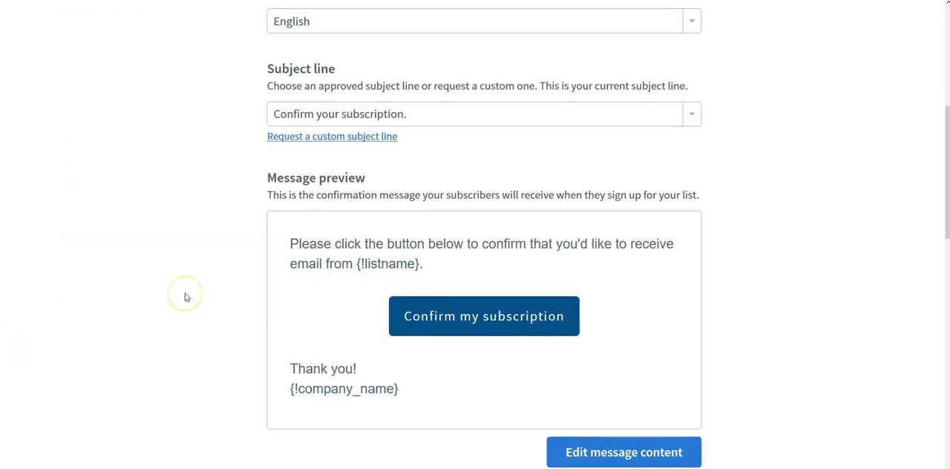
pyautogui.scroll(-3, 185, 297)
pyautogui.click(300, 304)
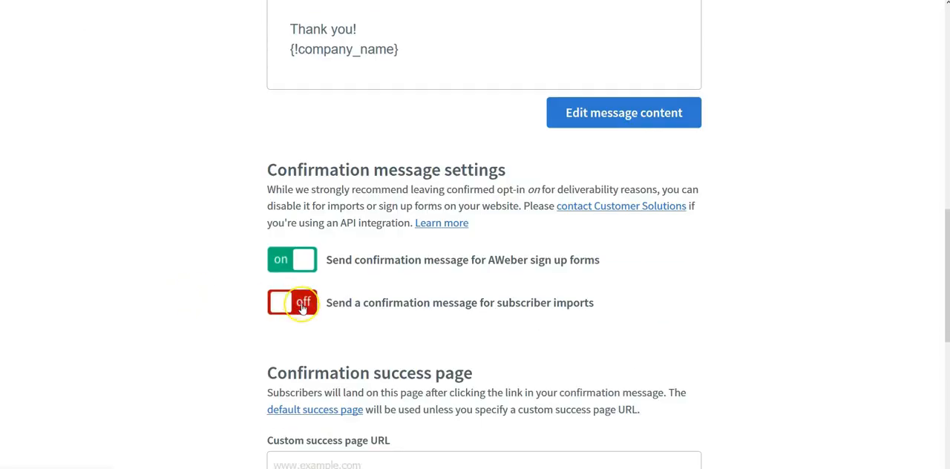
pyautogui.click(303, 308)
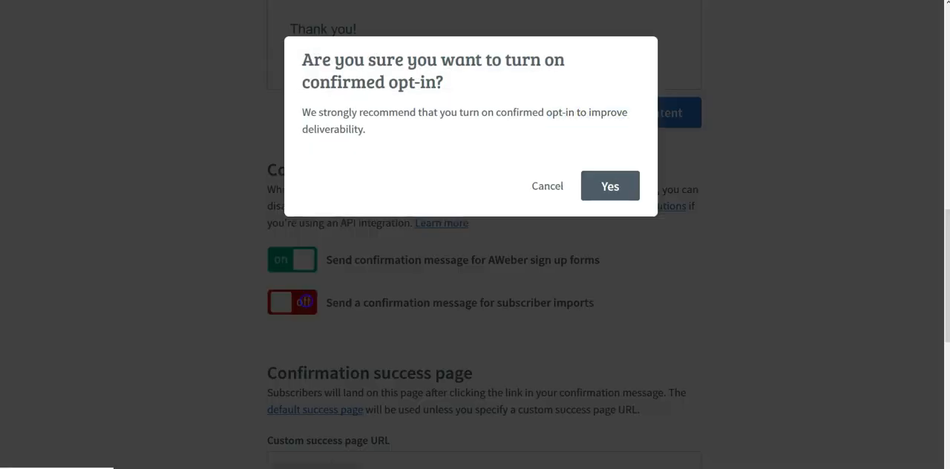
pyautogui.click(610, 191)
pyautogui.scroll(-6, 437, 339)
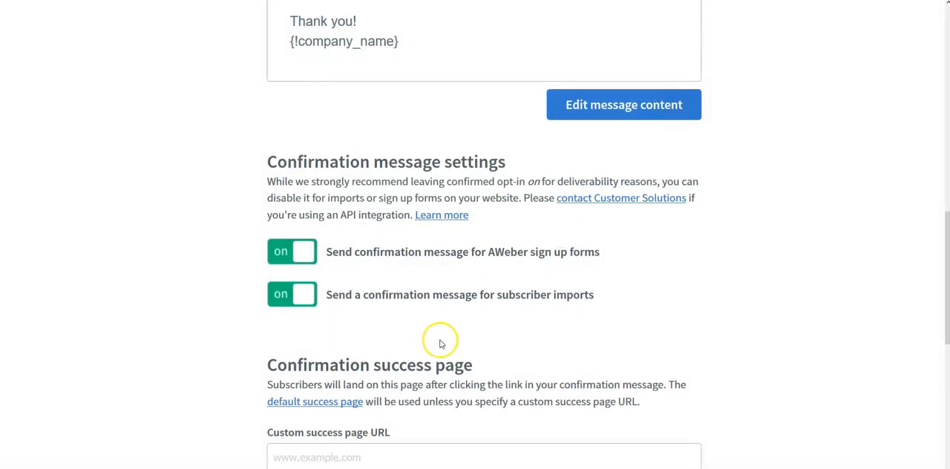
pyautogui.click(366, 164)
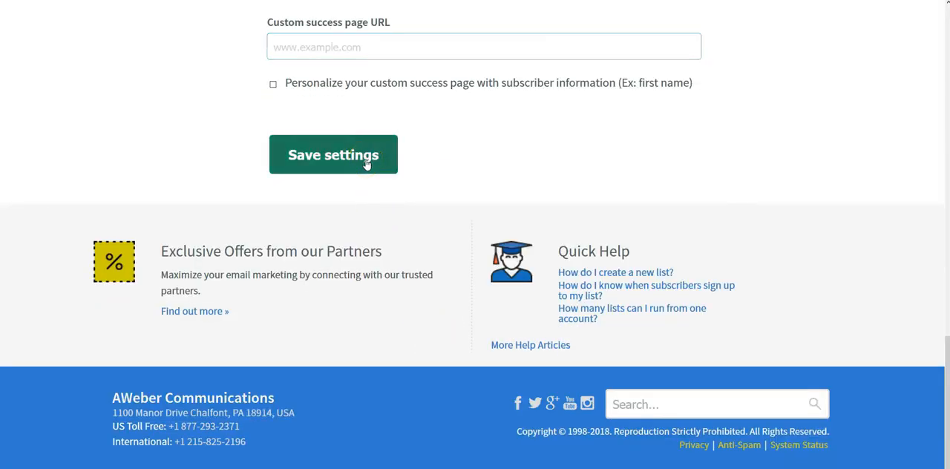
pyautogui.scroll(1, 91, 291)
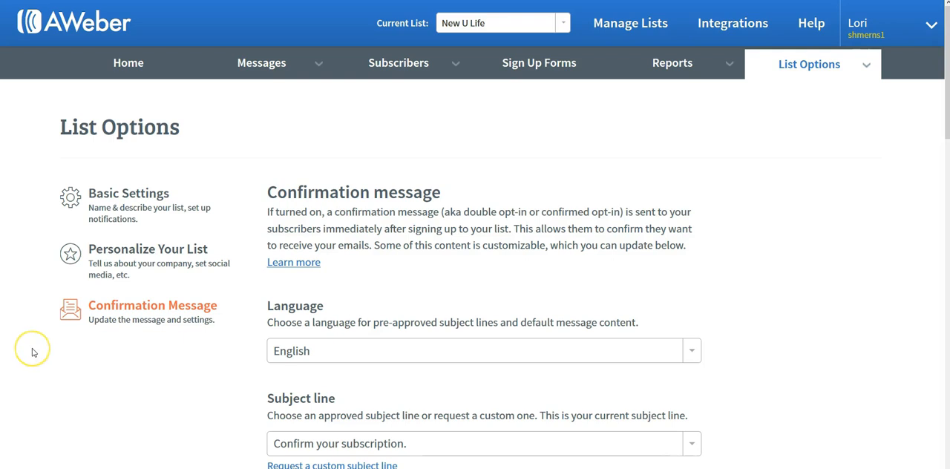
pyautogui.scroll(-5, 32, 351)
pyautogui.scroll(5, 38, 347)
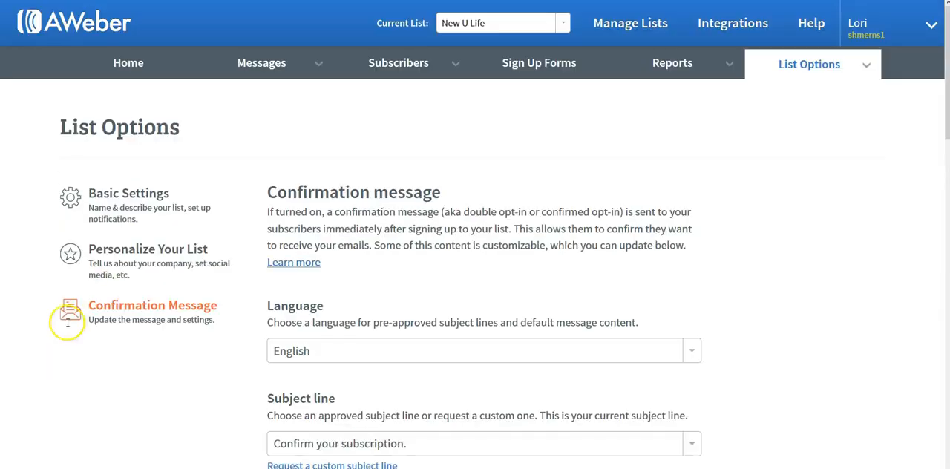
pyautogui.scroll(-5, 178, 322)
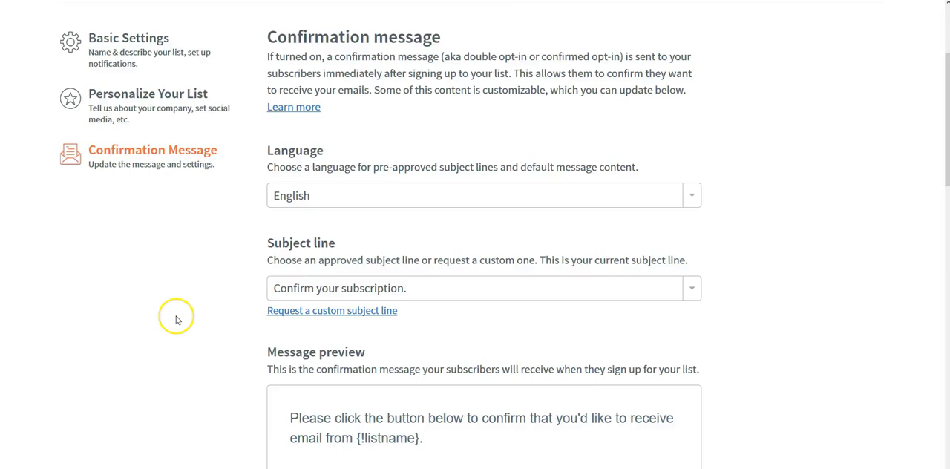
pyautogui.scroll(-1, 208, 339)
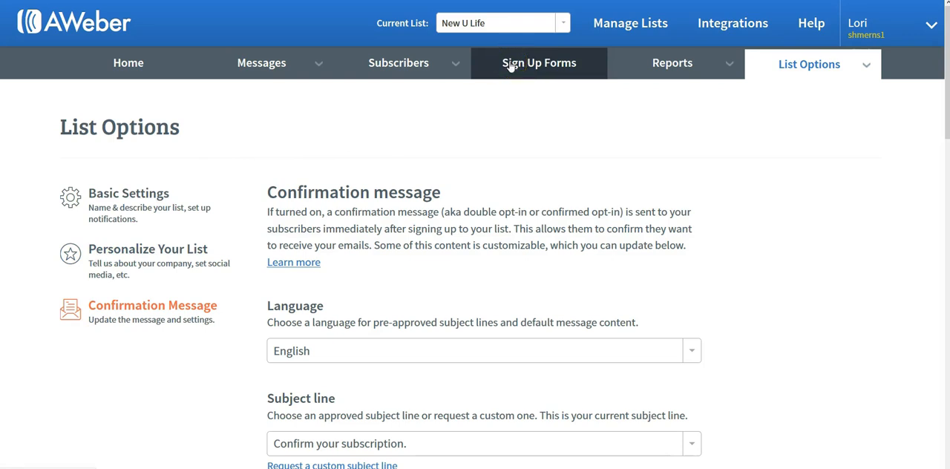
# - Go to the sign up forms of the New U Life list and find the option for creating the first form
pyautogui.click(541, 65)
pyautogui.click(395, 215)
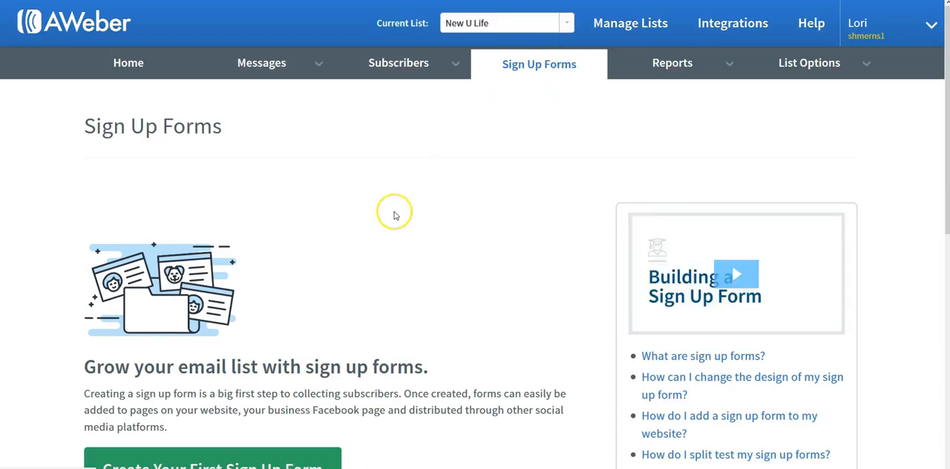
pyautogui.scroll(-1, 395, 215)
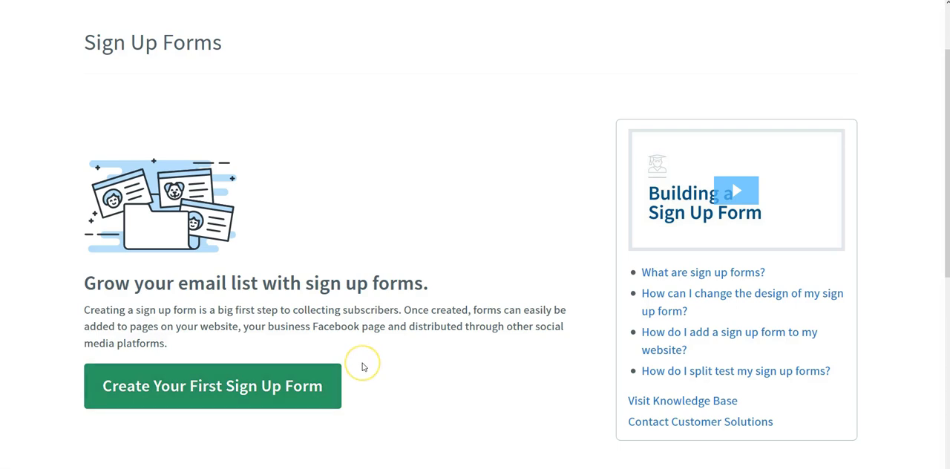
# - Start the list's first sign up form and browse the Popular and Travel template categories
pyautogui.click(256, 399)
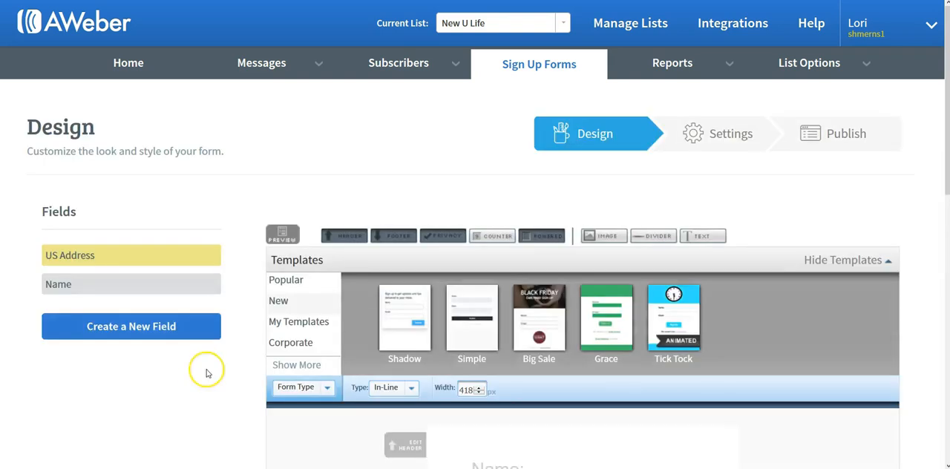
pyautogui.scroll(-2, 260, 294)
pyautogui.scroll(-1, 261, 294)
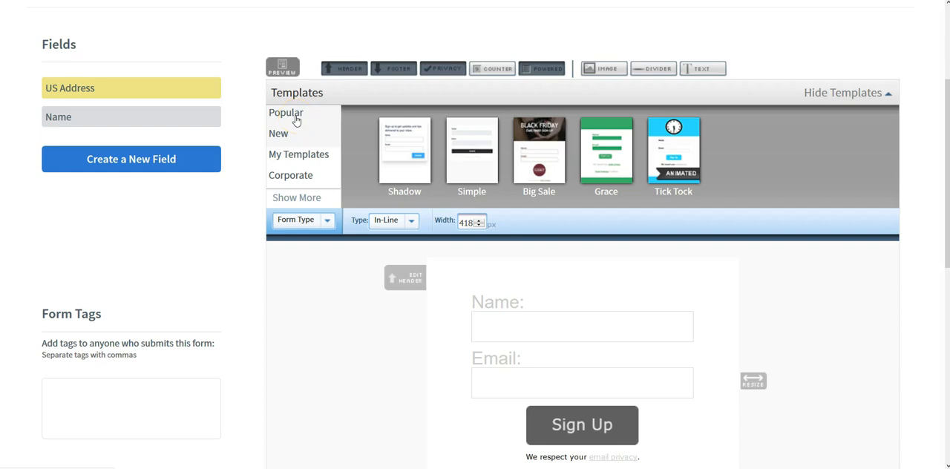
pyautogui.click(296, 116)
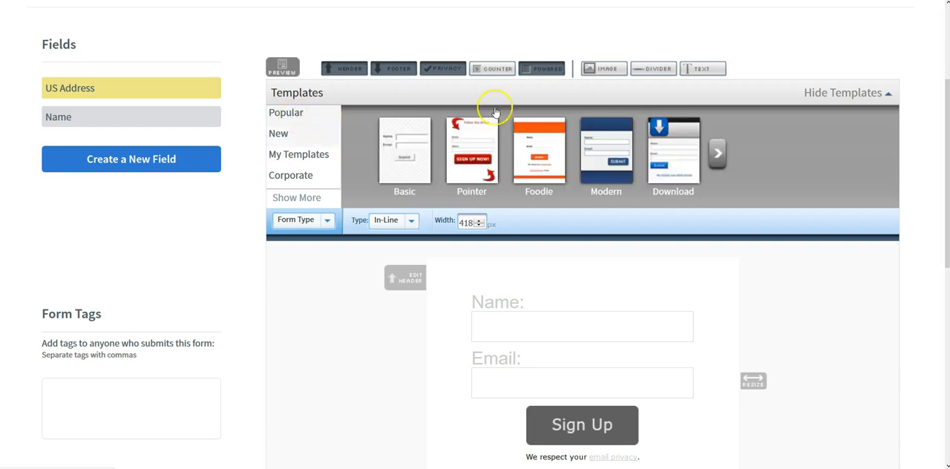
pyautogui.click(728, 150)
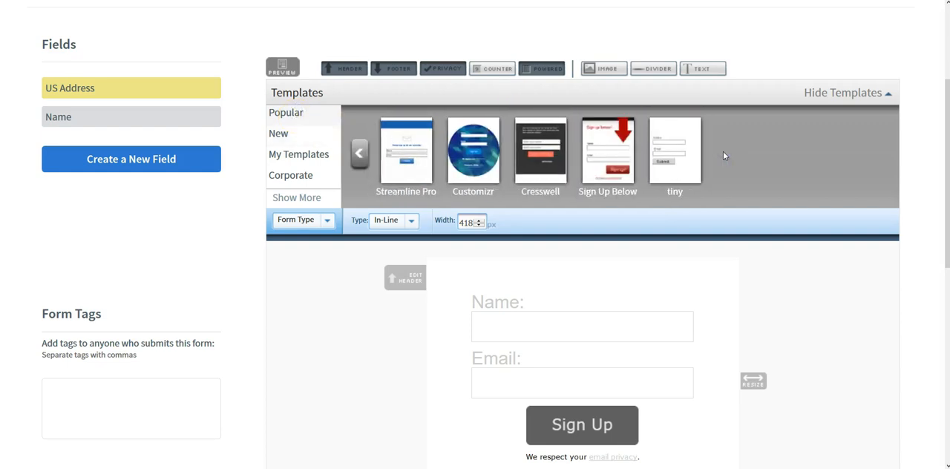
pyautogui.click(291, 198)
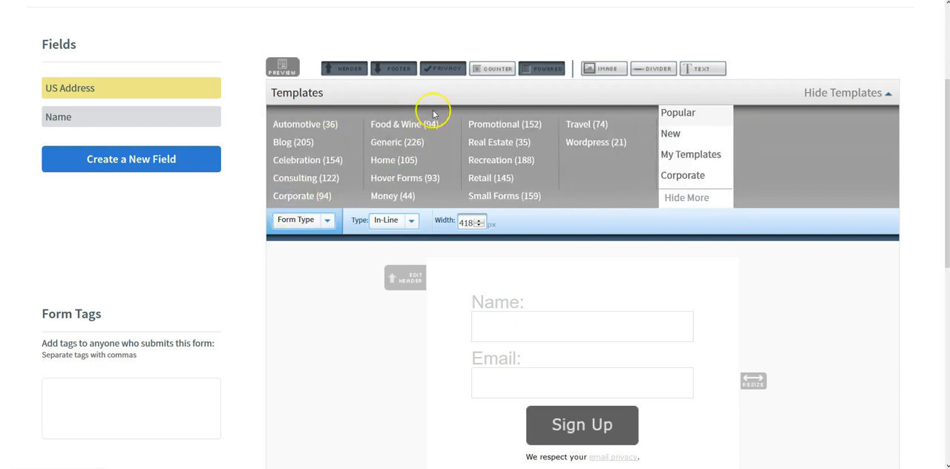
pyautogui.click(588, 124)
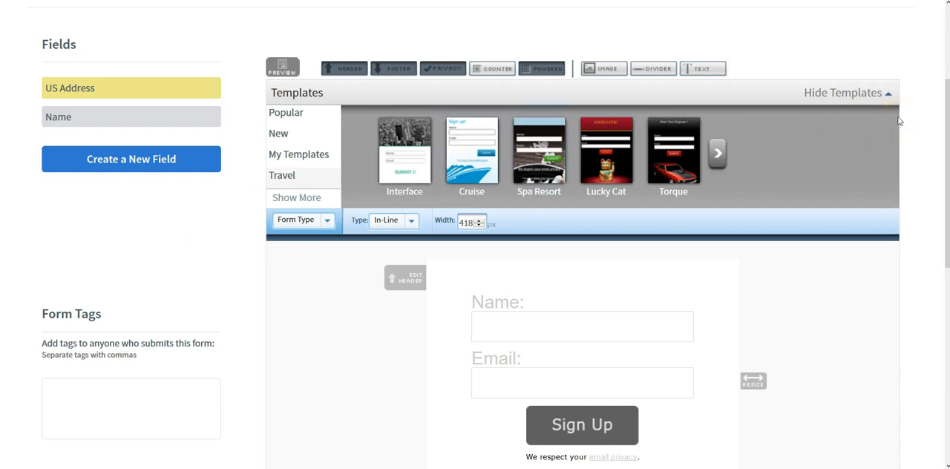
# - Widen the sign up form to about 590 px and switch the style settings to the Header element
pyautogui.moveTo(946, 90); pyautogui.dragTo(943, 148)
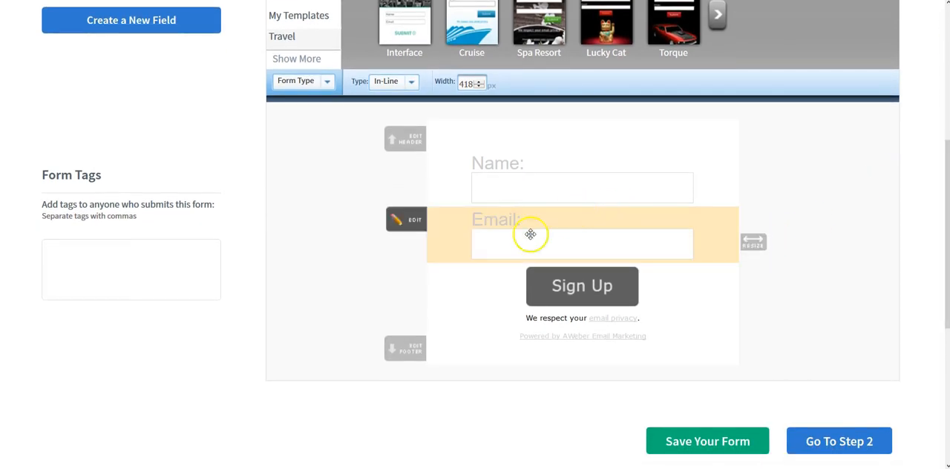
pyautogui.moveTo(757, 241); pyautogui.dragTo(916, 265)
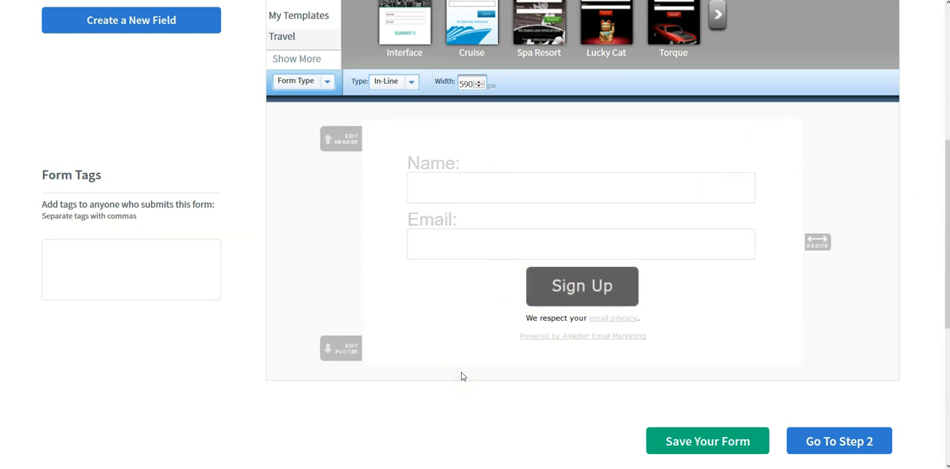
pyautogui.scroll(3, 460, 377)
pyautogui.click(316, 190)
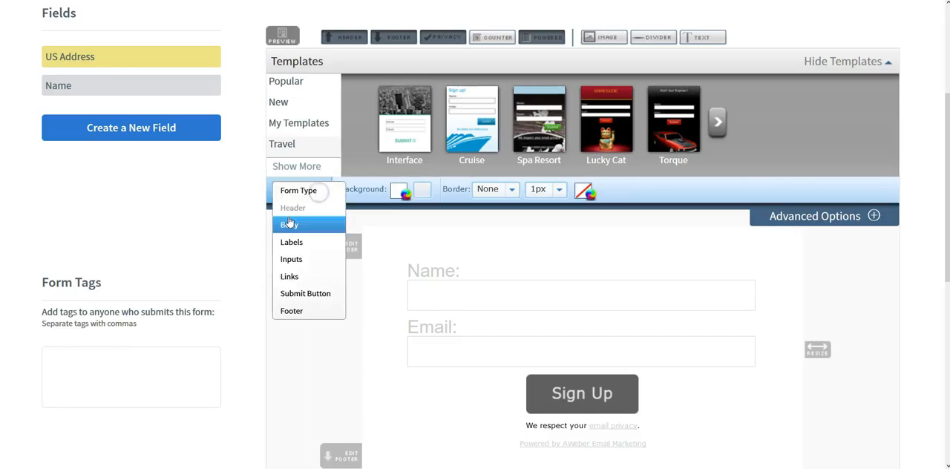
pyautogui.click(293, 209)
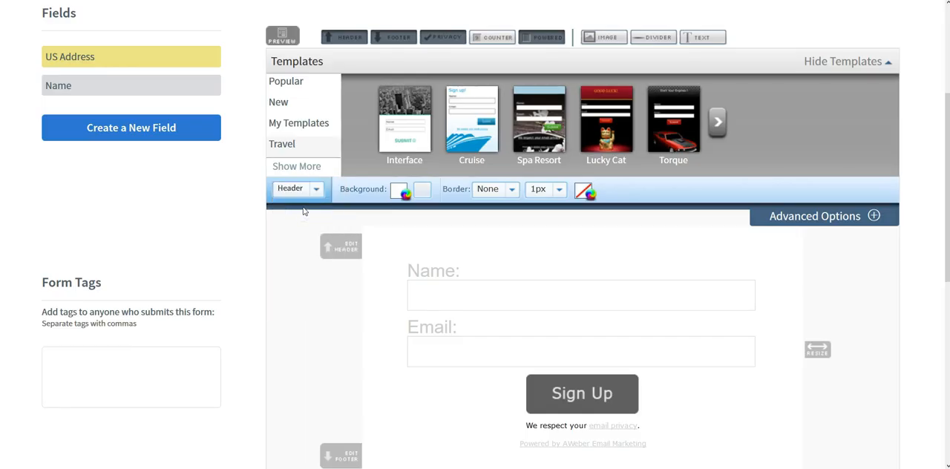
# - Open the form's header for editing and enter the headline "Sick Of Trading Time For Money"
pyautogui.scroll(-2, 303, 212)
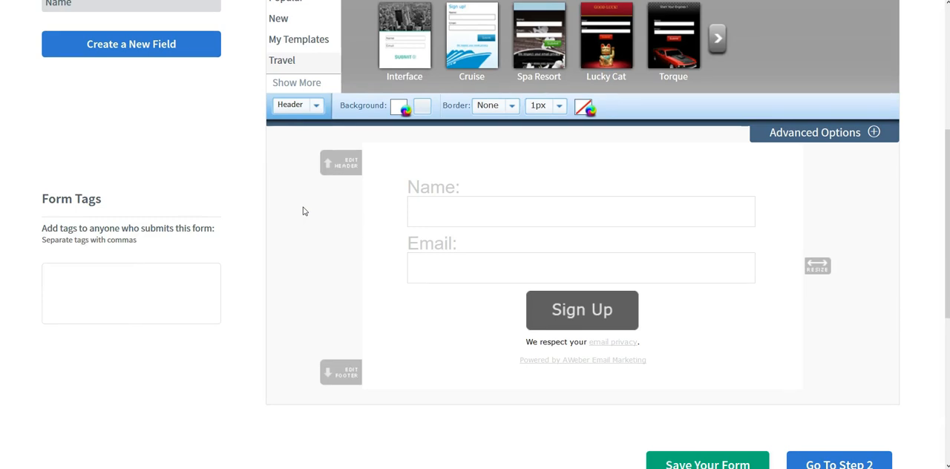
pyautogui.click(343, 165)
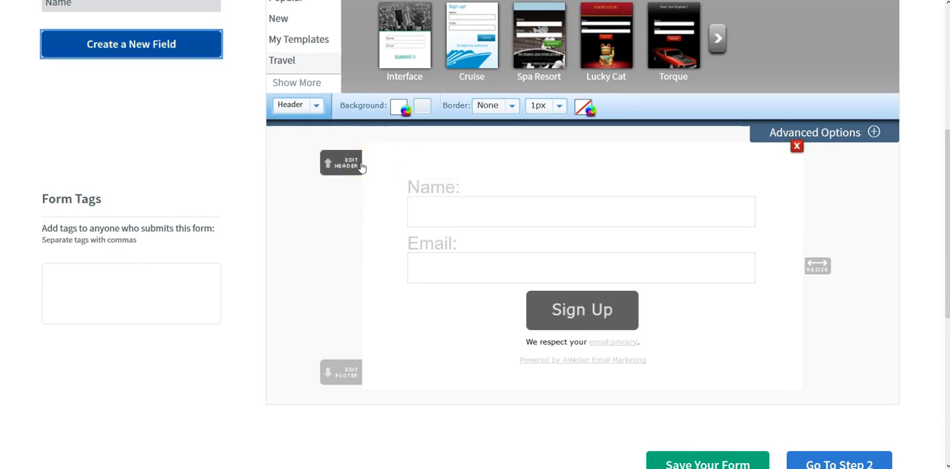
pyautogui.click(358, 164)
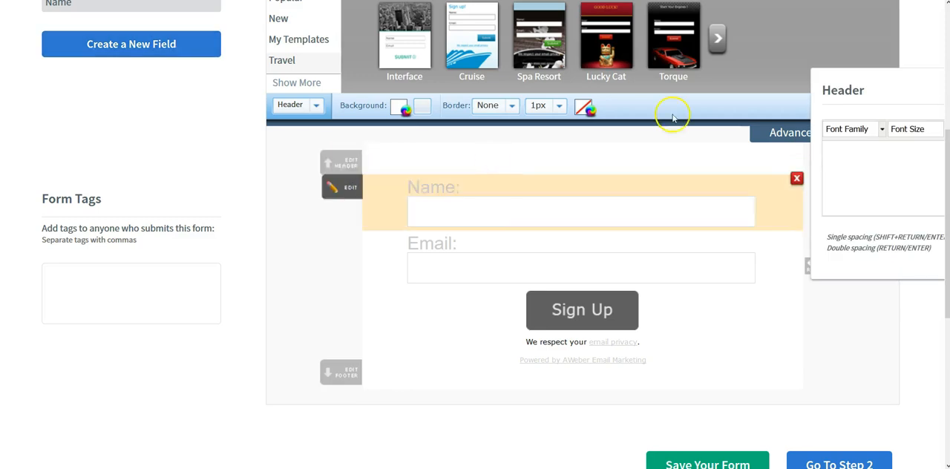
pyautogui.moveTo(884, 89); pyautogui.dragTo(467, 58)
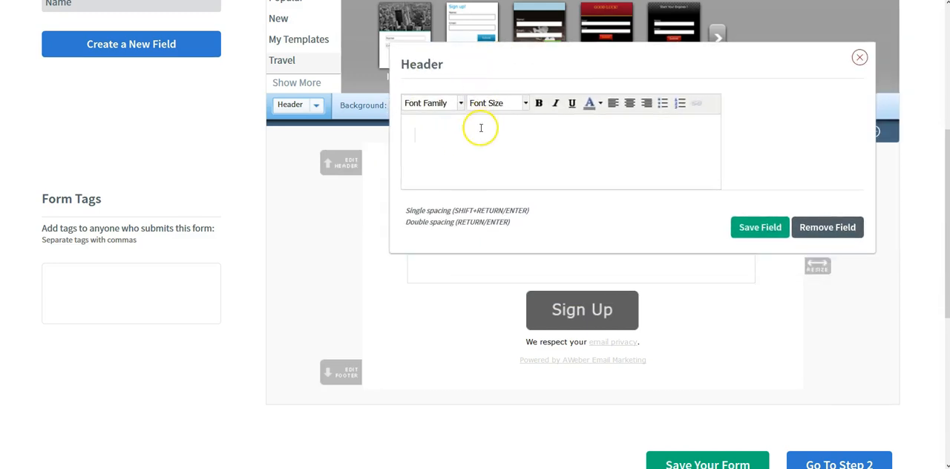
pyautogui.click(451, 139)
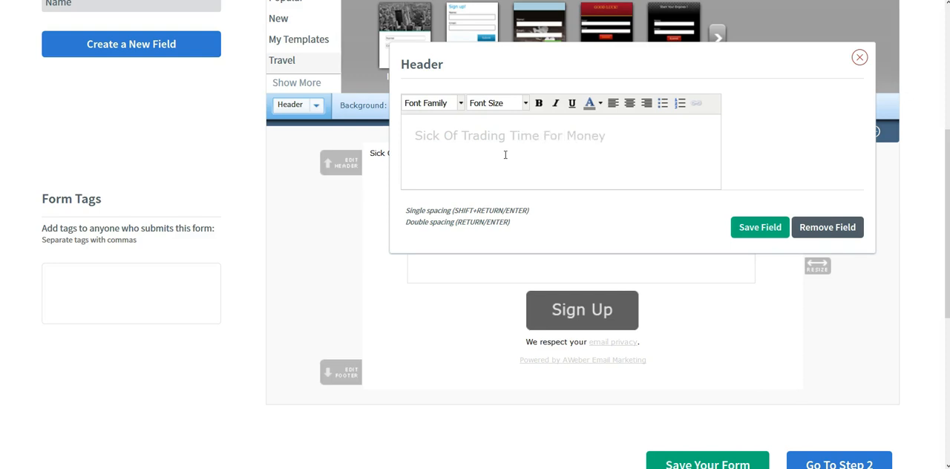
# - Center the header's headline and format it as 18px bold Tahoma
pyautogui.click(612, 130)
pyautogui.moveTo(607, 128); pyautogui.dragTo(421, 135)
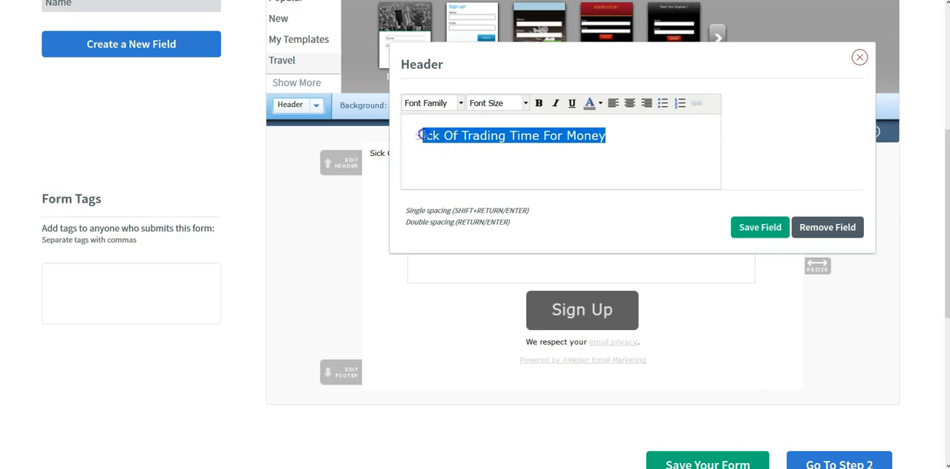
pyautogui.click(629, 103)
pyautogui.click(526, 110)
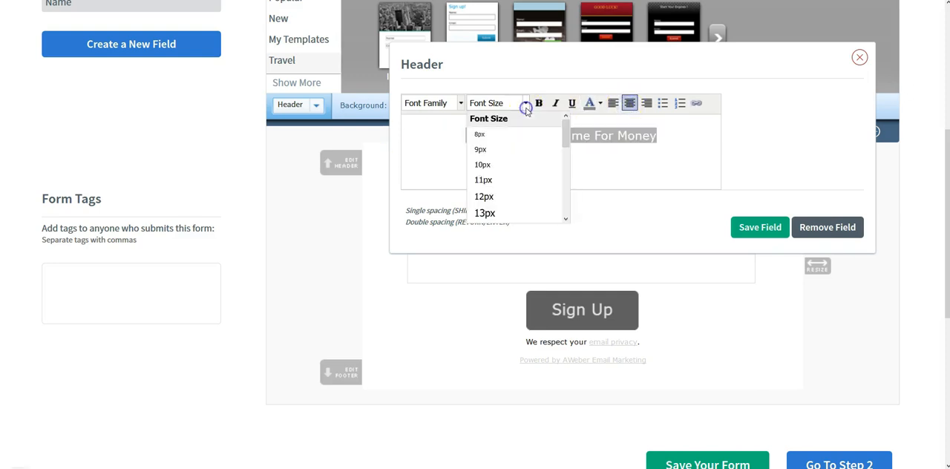
pyautogui.scroll(-3, 490, 186)
pyautogui.click(489, 189)
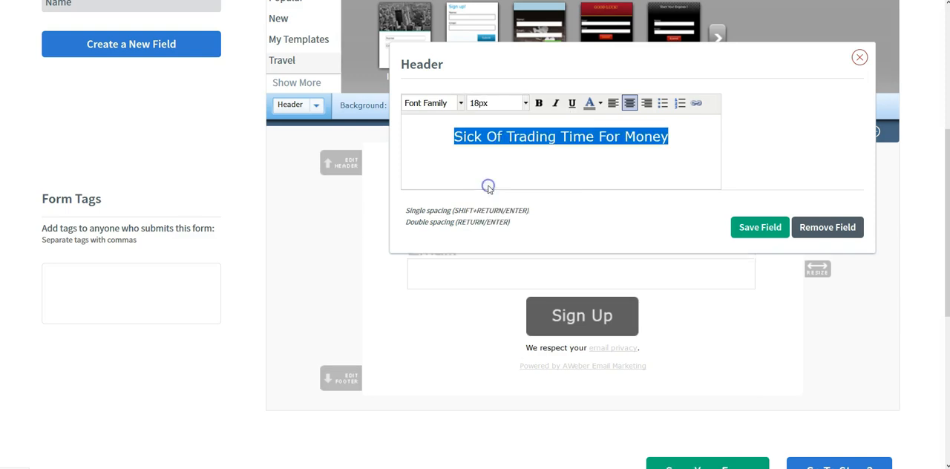
pyautogui.click(539, 103)
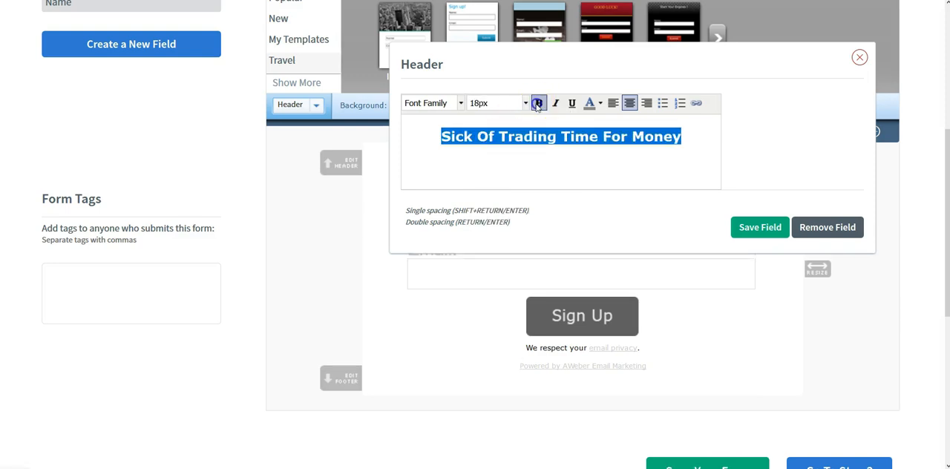
pyautogui.click(460, 104)
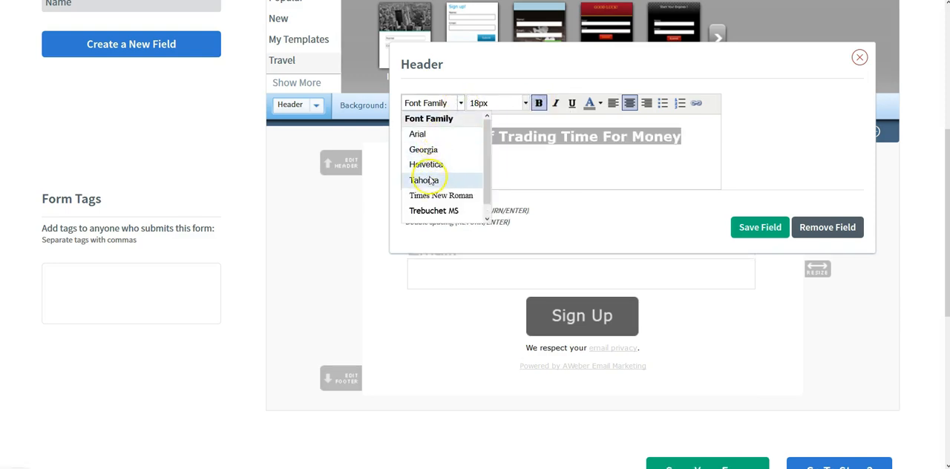
pyautogui.click(424, 180)
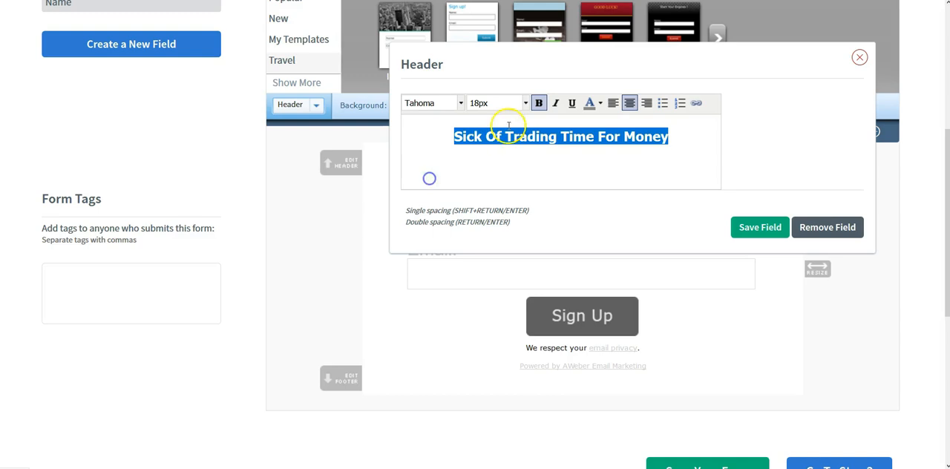
# - Color the header's headline blue
pyautogui.click(599, 104)
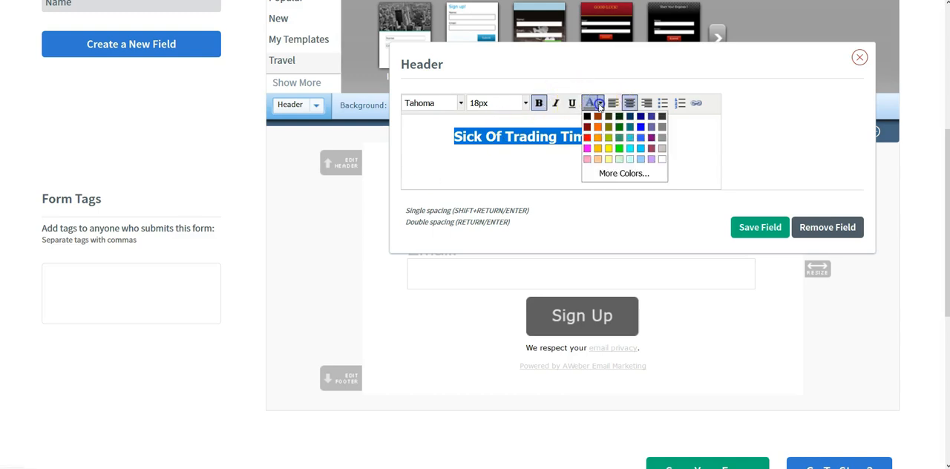
pyautogui.click(640, 127)
pyautogui.click(592, 158)
# - Add a second paragraph to the header beginning "Discover How You Can Create A FULL-TIME"
pyautogui.click(670, 137)
pyautogui.press('Return')
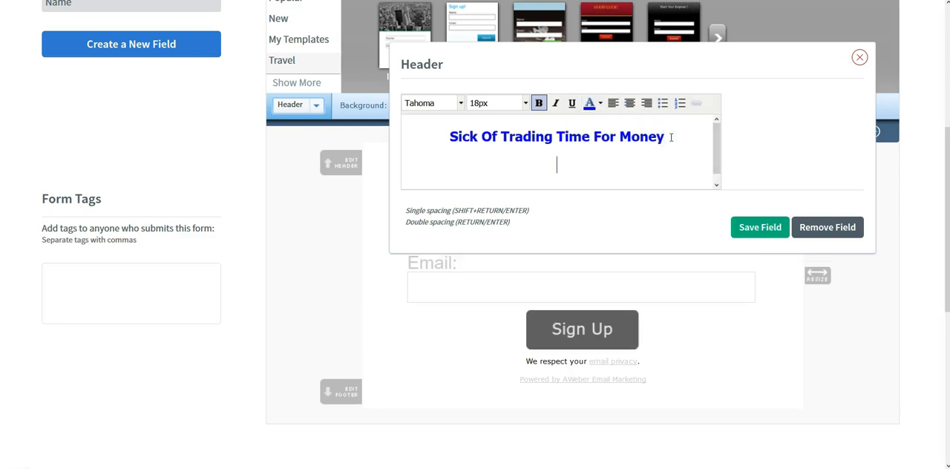
pyautogui.write('Discover How ')
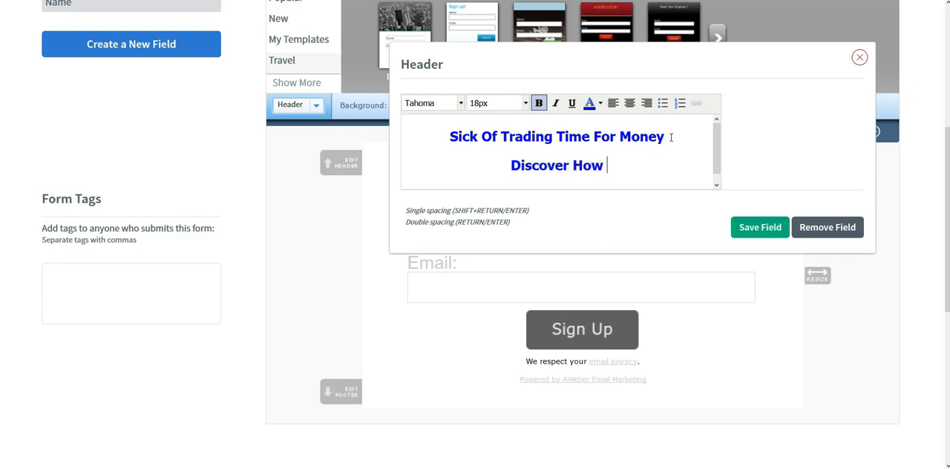
pyautogui.write('You Can Crea')
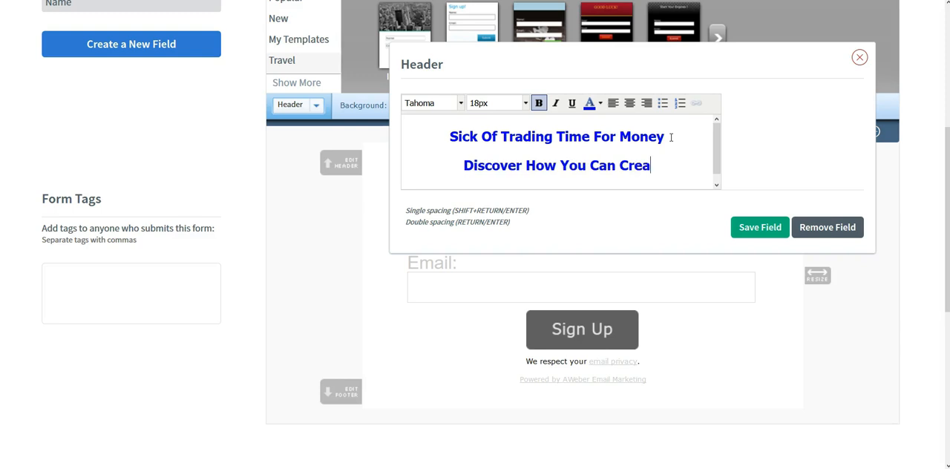
pyautogui.write('te A FULL')
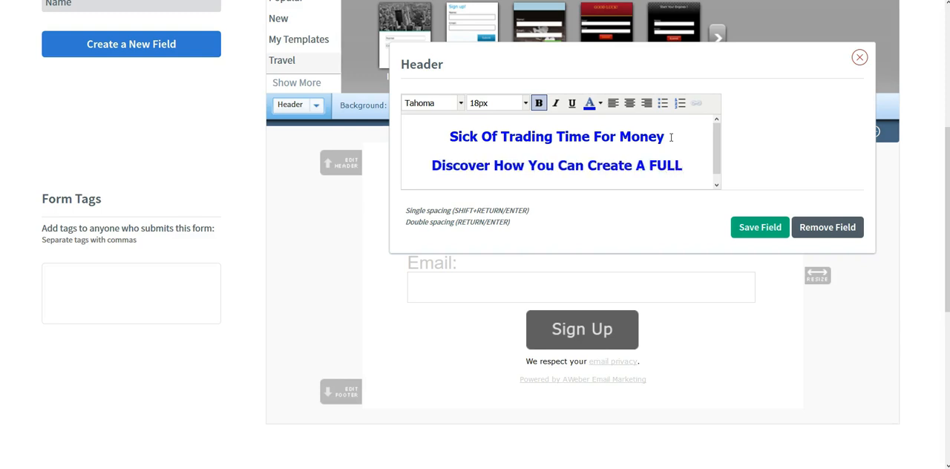
pyautogui.write('-TIME Income From Home Leveragin gT')
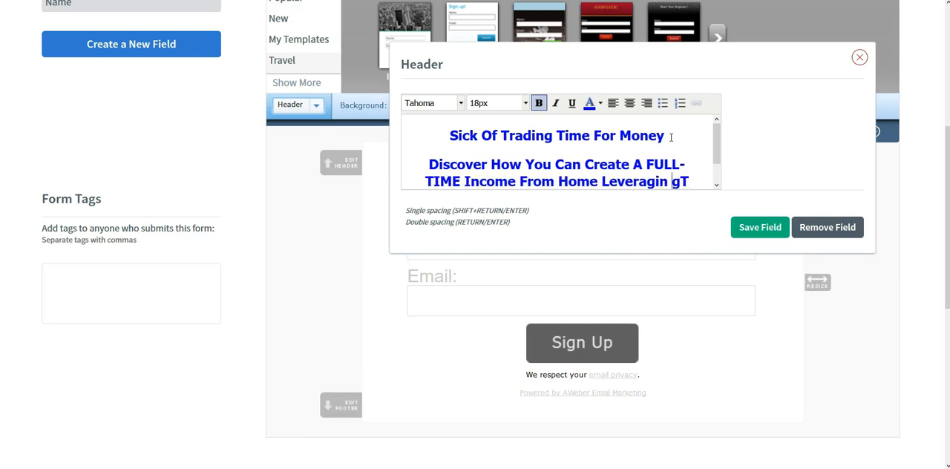
# - Continue the second header paragraph with "Income From Home Leveraging The Most Sought After Product In The U.S.!"
pyautogui.press('BackSpace')
pyautogui.press('Right')
pyautogui.press('Right')
pyautogui.write('he ')
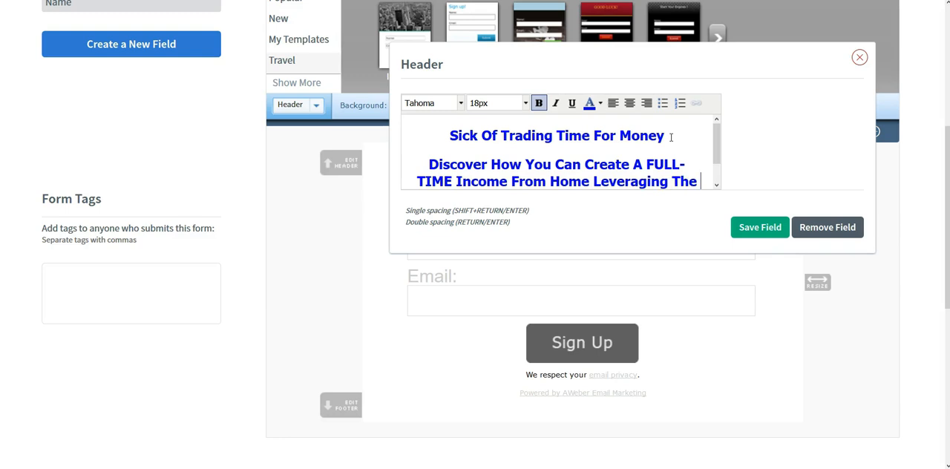
pyautogui.write('Most Sought After Product In ')
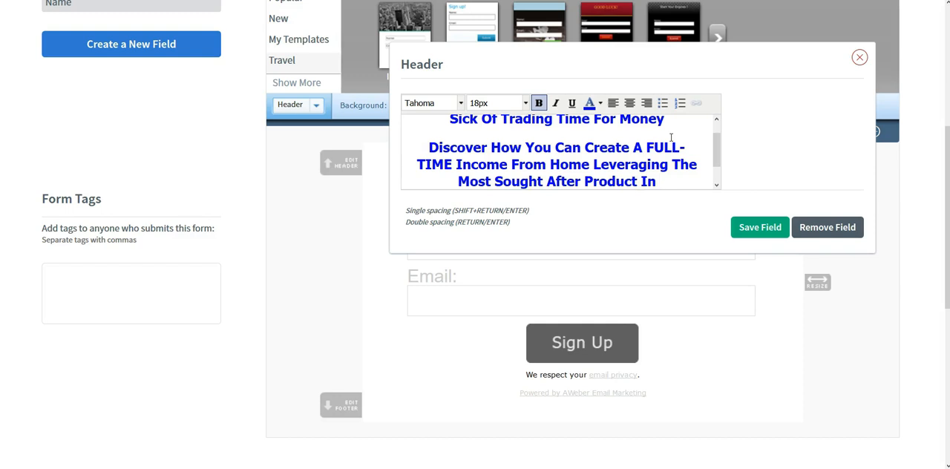
pyautogui.write('The U.')
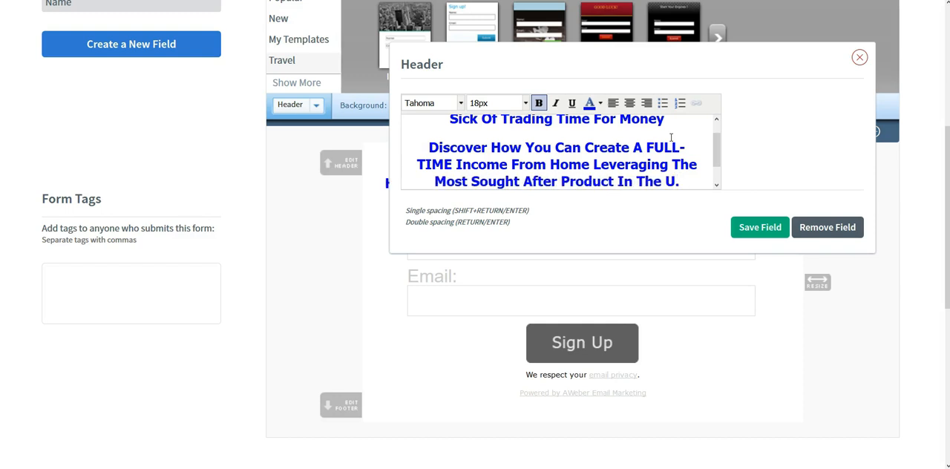
pyautogui.write('S.!')
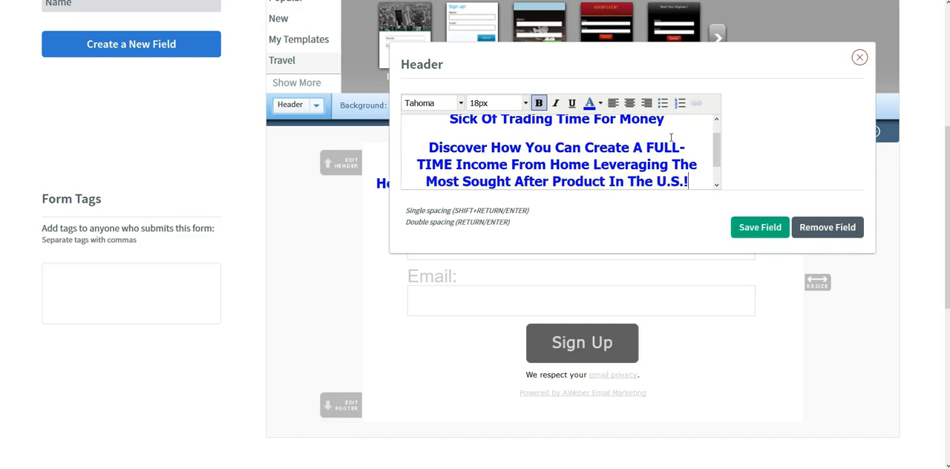
# - Try removing the last period in "U.S.!" at the end of the header text, and restore it
pyautogui.press('Left')
pyautogui.press('BackSpace')
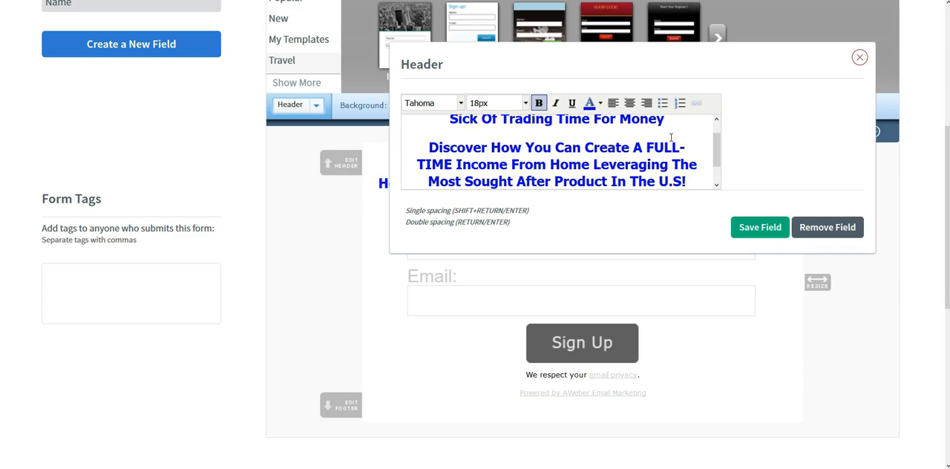
pyautogui.write('.')
# - Replace "U.S.!" at the end of the header's second paragraph with "United States...!"
pyautogui.click(690, 182)
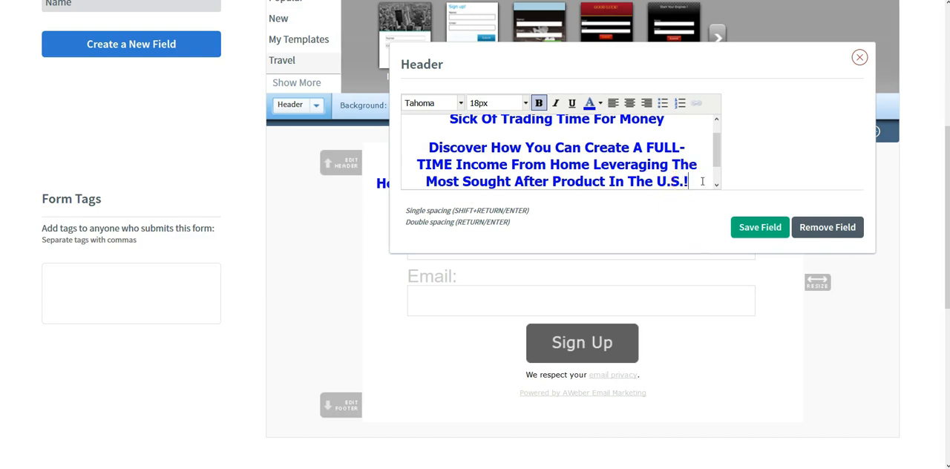
pyautogui.moveTo(656, 181); pyautogui.dragTo(689, 179)
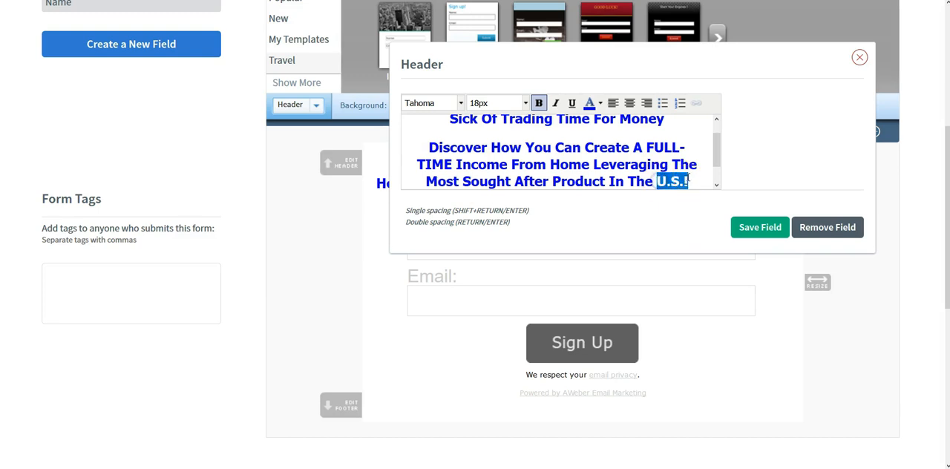
pyautogui.write('Unit')
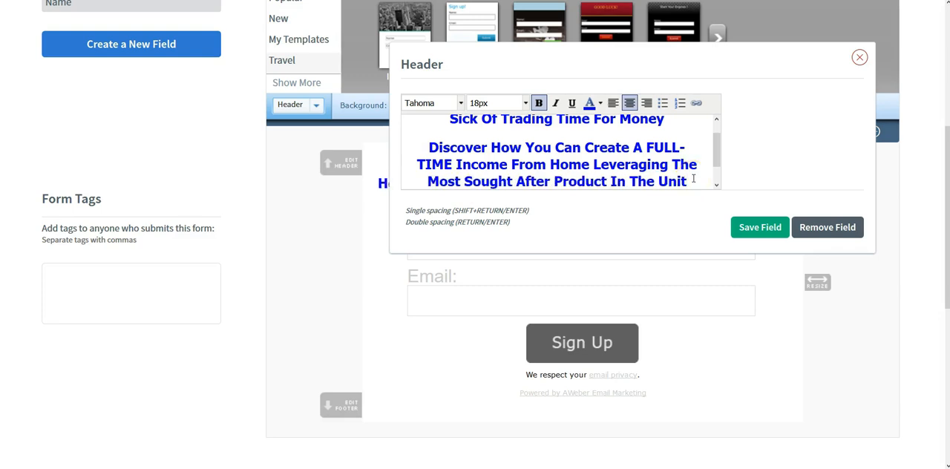
pyautogui.write('ed States!')
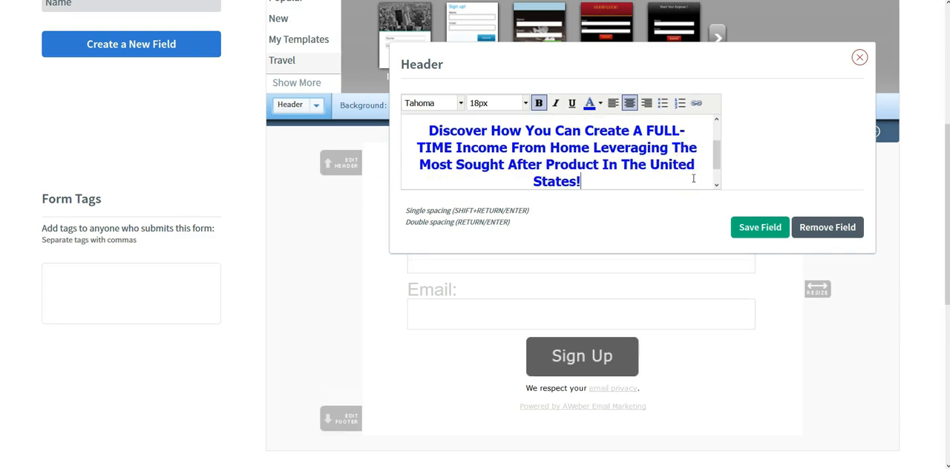
pyautogui.write('...')
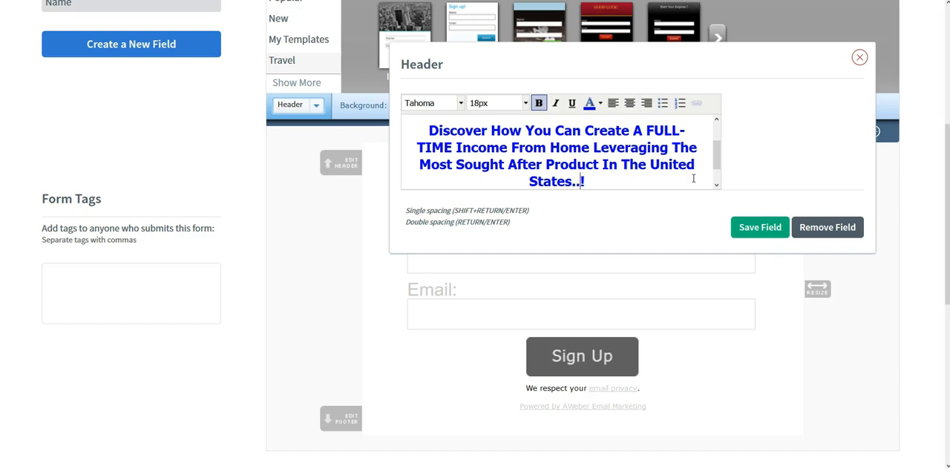
# - Add a third header paragraph reading "...AND Be The 1st To Introduce It!" and save the header
pyautogui.press('End')
pyautogui.press('Return')
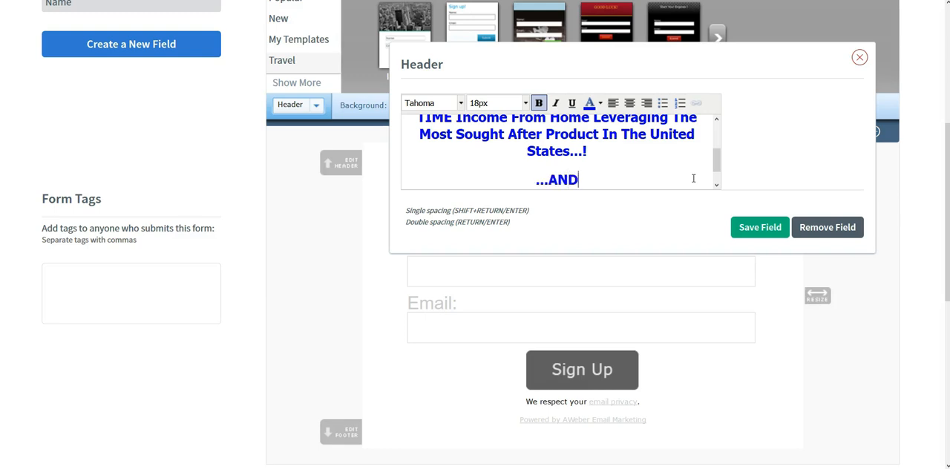
pyautogui.write('...AND B')
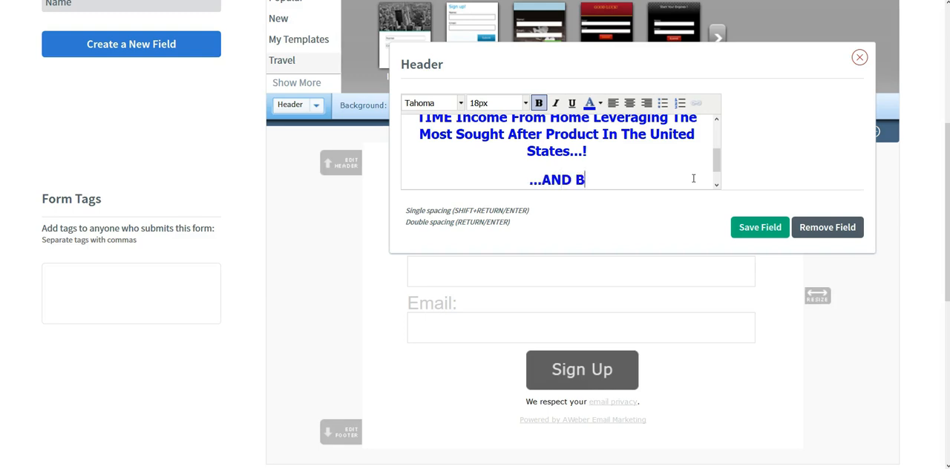
pyautogui.write('e The 1st To')
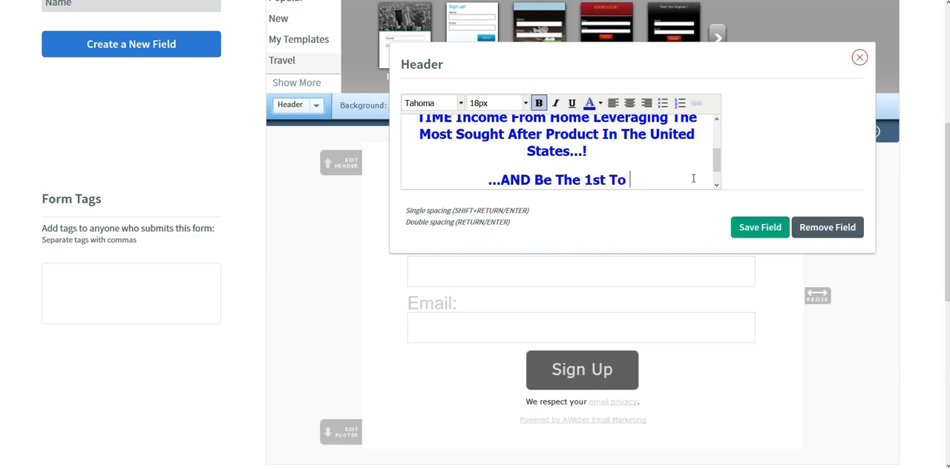
pyautogui.write(' In')
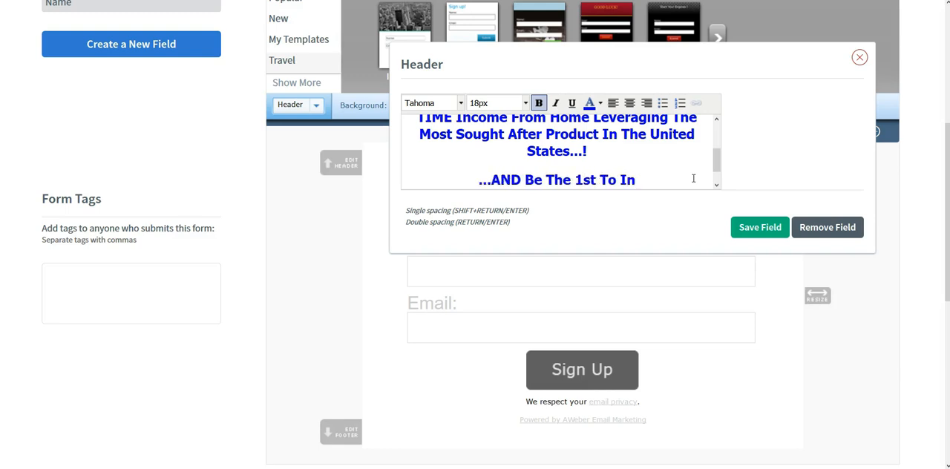
pyautogui.write('troduce It!')
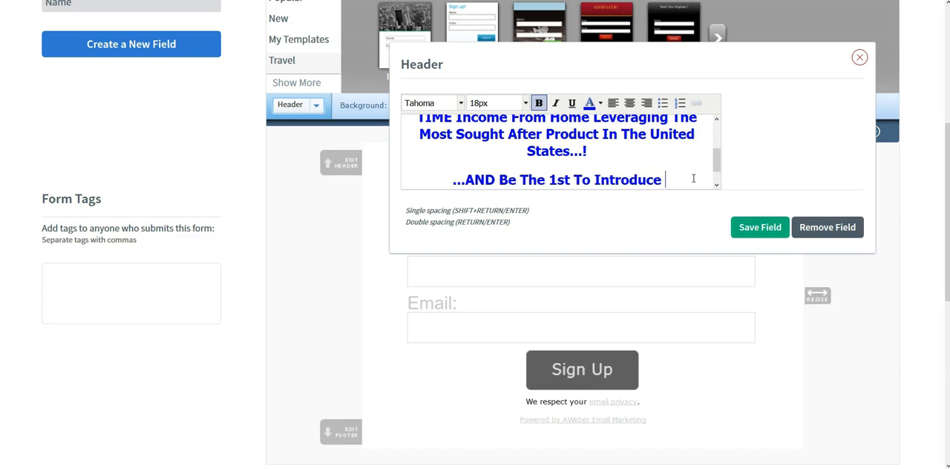
pyautogui.click(753, 221)
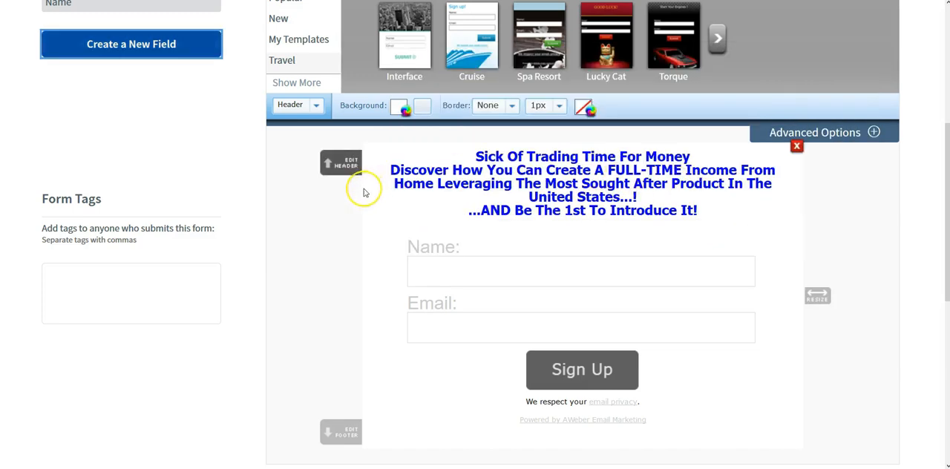
# - Reopen the header for editing and insert a blank line above "...AND Be The 1st To Introduce It!"
pyautogui.click(340, 162)
pyautogui.moveTo(887, 84); pyautogui.dragTo(130, 215)
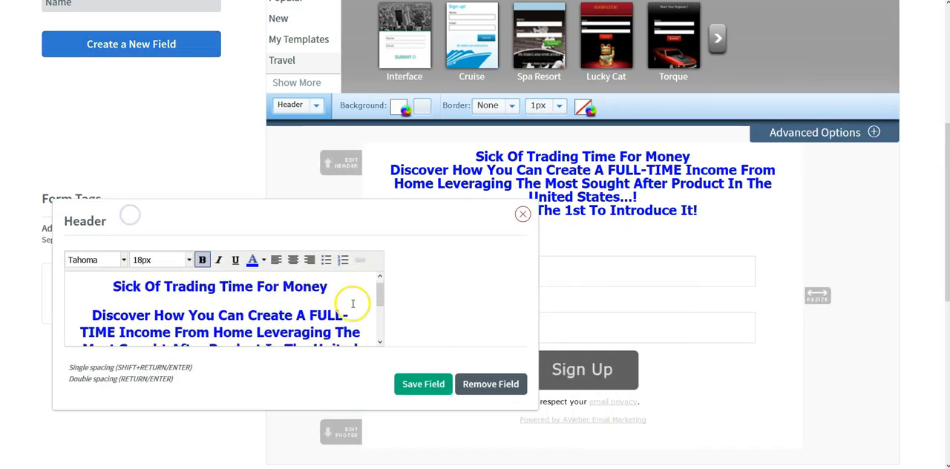
pyautogui.scroll(-3, 353, 303)
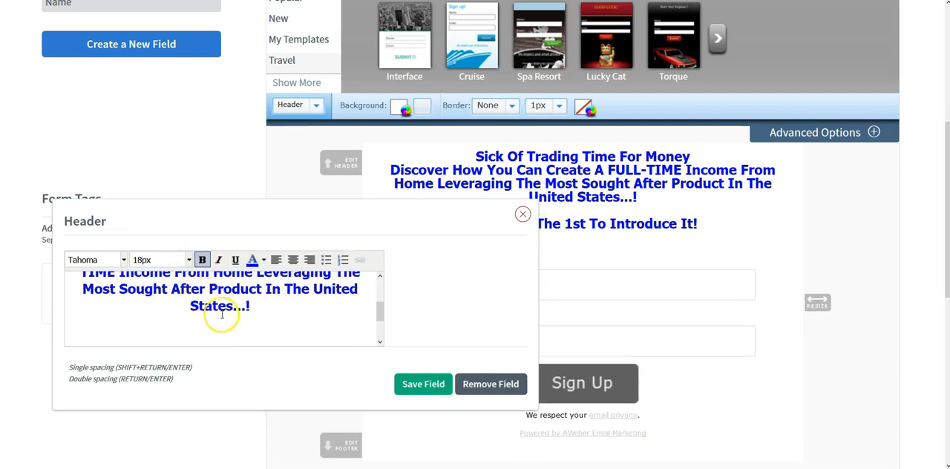
pyautogui.scroll(3, 223, 314)
pyautogui.scroll(1, 223, 315)
# - Color the header's headline and second paragraph with the custom green #4eb158
pyautogui.moveTo(112, 296); pyautogui.dragTo(334, 325)
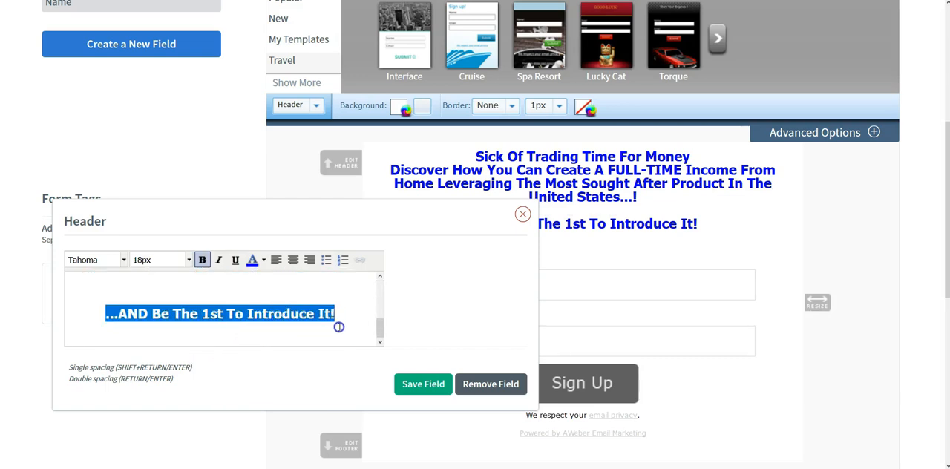
pyautogui.click(342, 297)
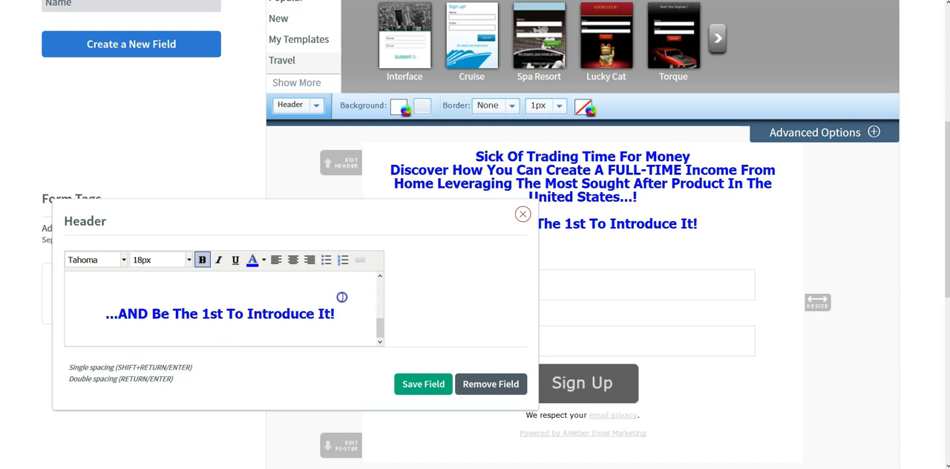
pyautogui.click(263, 260)
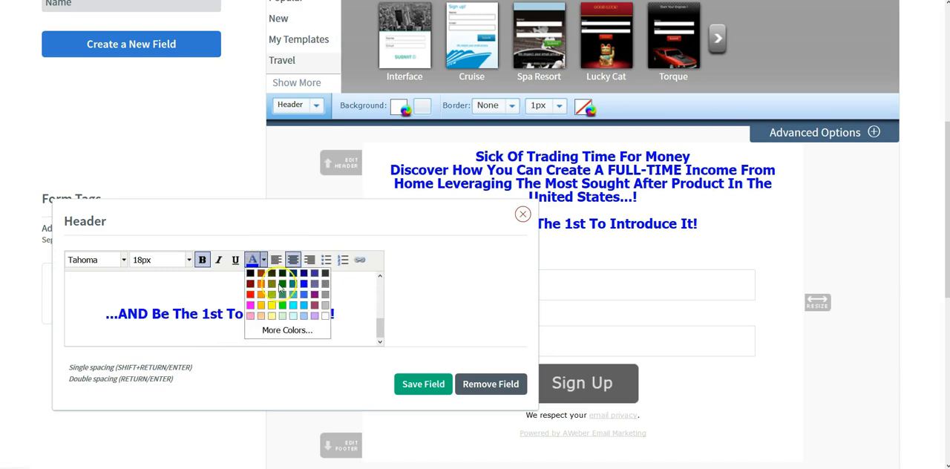
pyautogui.click(286, 329)
pyautogui.click(437, 267)
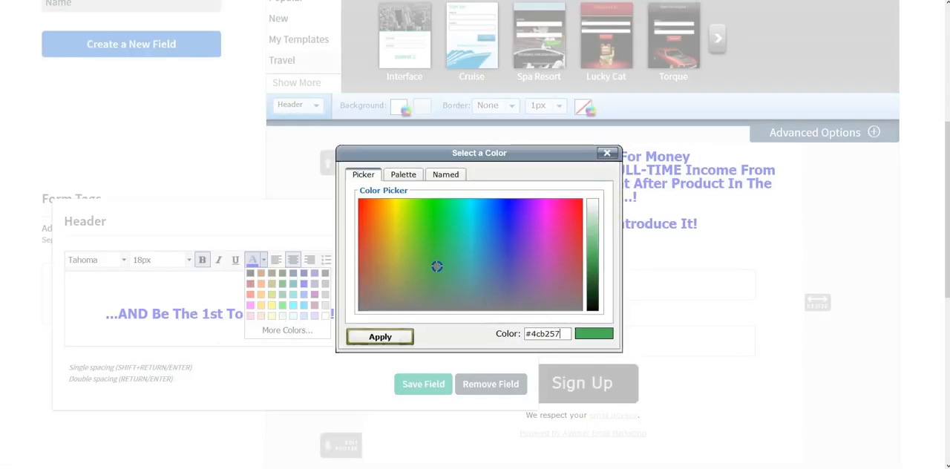
pyautogui.click(380, 338)
# - Set the font size of the headline "Sick Of Trading Time For Money?" to 24px
pyautogui.moveTo(267, 217)
pyautogui.mouseDown()
pyautogui.moveTo(275, 309)
pyautogui.moveTo(276, 256)
pyautogui.moveTo(269, 282)
pyautogui.moveTo(260, 210)
pyautogui.mouseUp()
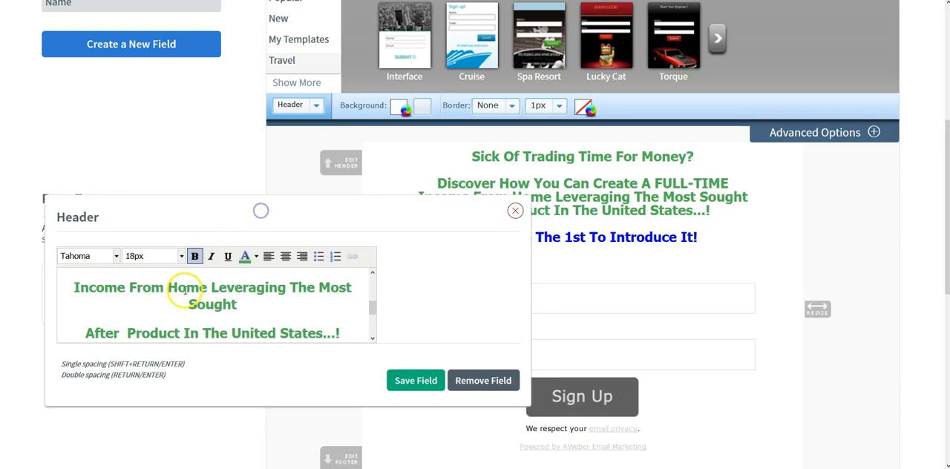
pyautogui.scroll(2, 239, 312)
pyautogui.scroll(3, 237, 313)
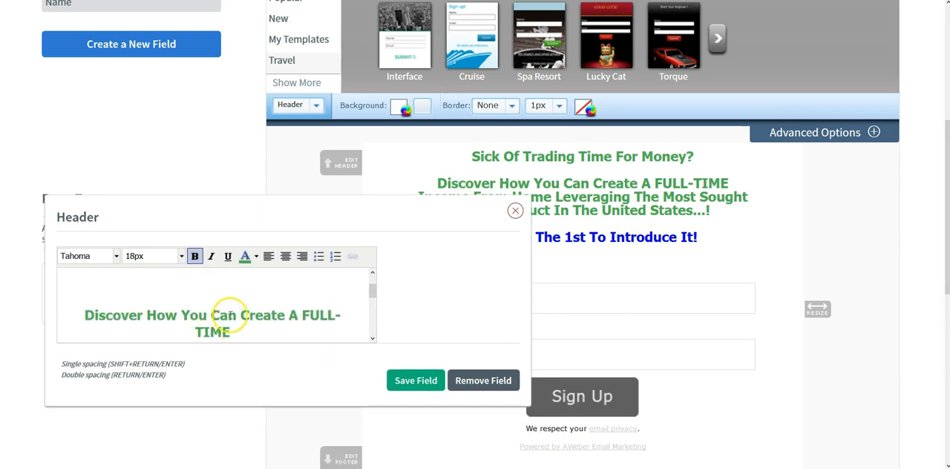
pyautogui.moveTo(333, 289)
pyautogui.mouseDown()
pyautogui.moveTo(167, 286)
pyautogui.moveTo(102, 273)
pyautogui.moveTo(151, 290)
pyautogui.moveTo(335, 297)
pyautogui.mouseUp()
pyautogui.click(180, 256)
pyautogui.click(181, 256)
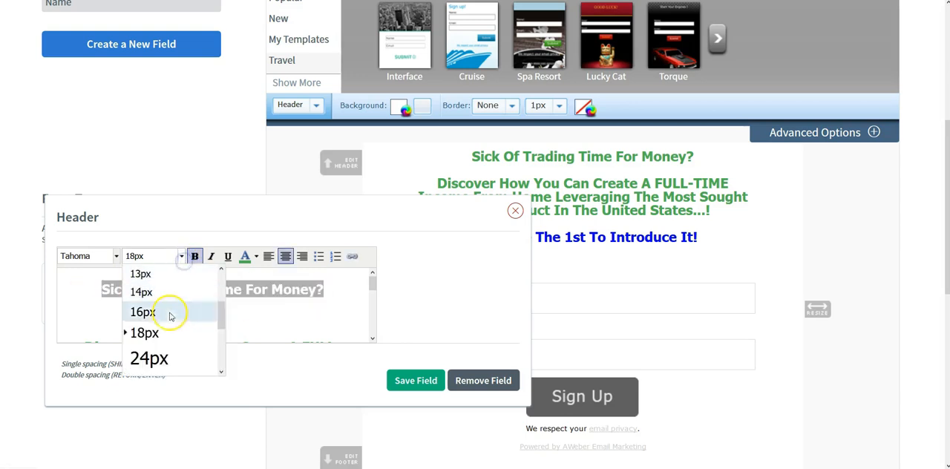
pyautogui.click(163, 360)
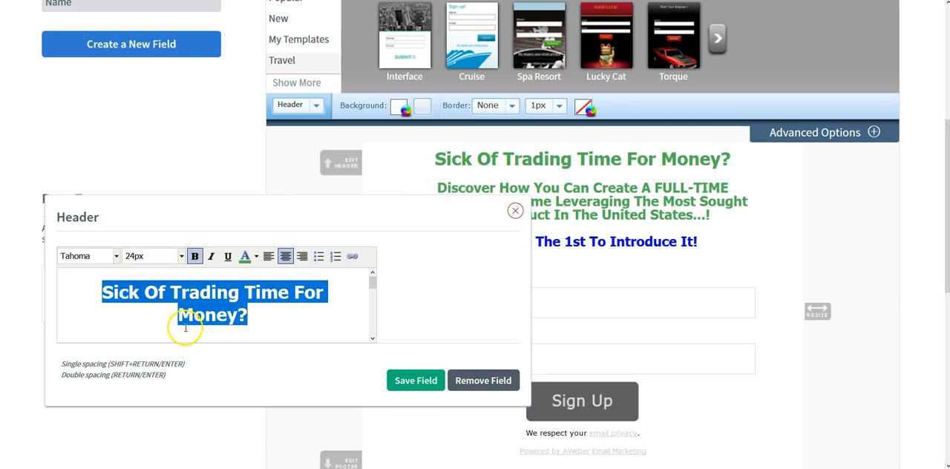
pyautogui.click(238, 311)
# - Set the header text from "Discover How You Can" through "...AND Be The 1st To Introduce It!" to 24px
pyautogui.scroll(-2, 238, 310)
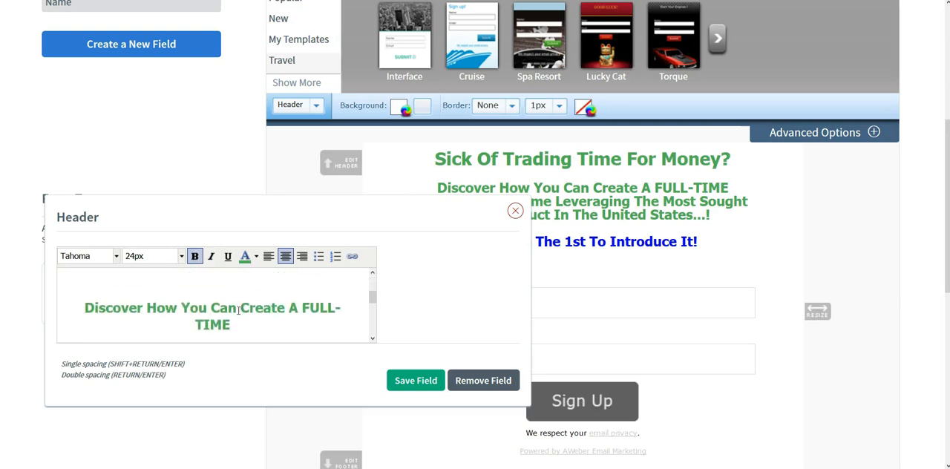
pyautogui.scroll(-2, 245, 300)
pyautogui.scroll(2, 83, 285)
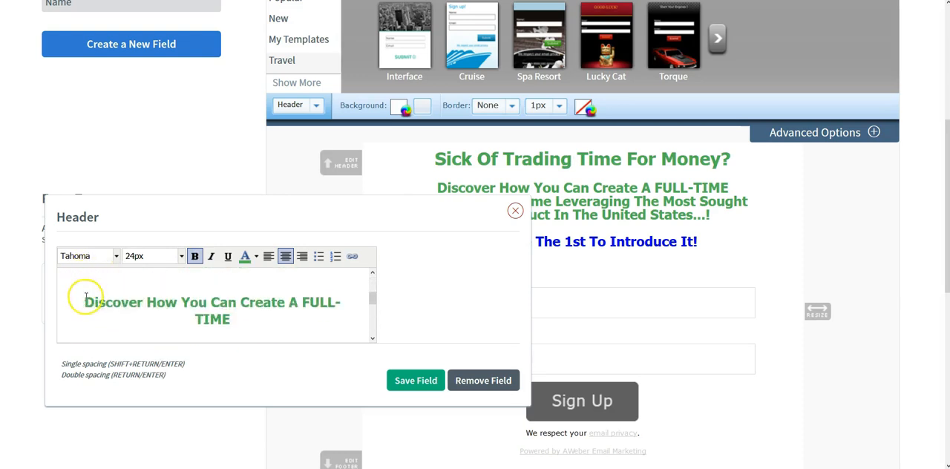
pyautogui.moveTo(84, 304); pyautogui.dragTo(334, 314)
pyautogui.click(181, 257)
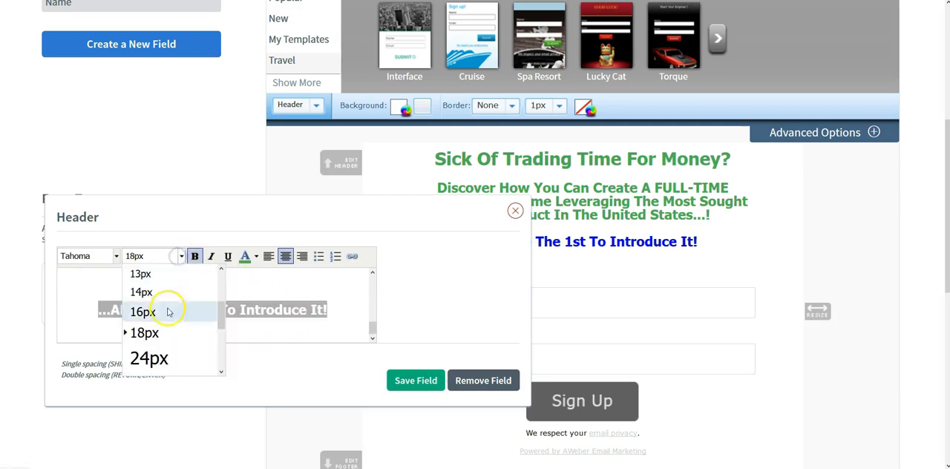
pyautogui.click(157, 359)
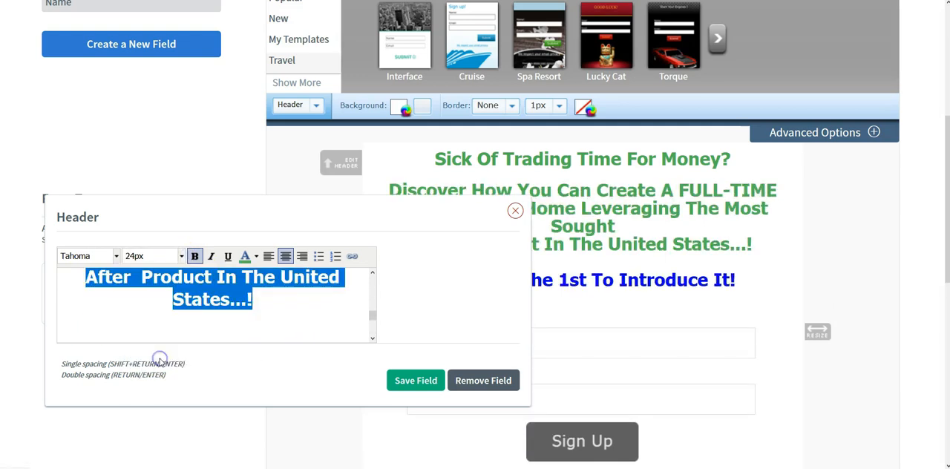
# - Remove the line break after "The Most Sought" in the header's second paragraph
pyautogui.scroll(2, 245, 310)
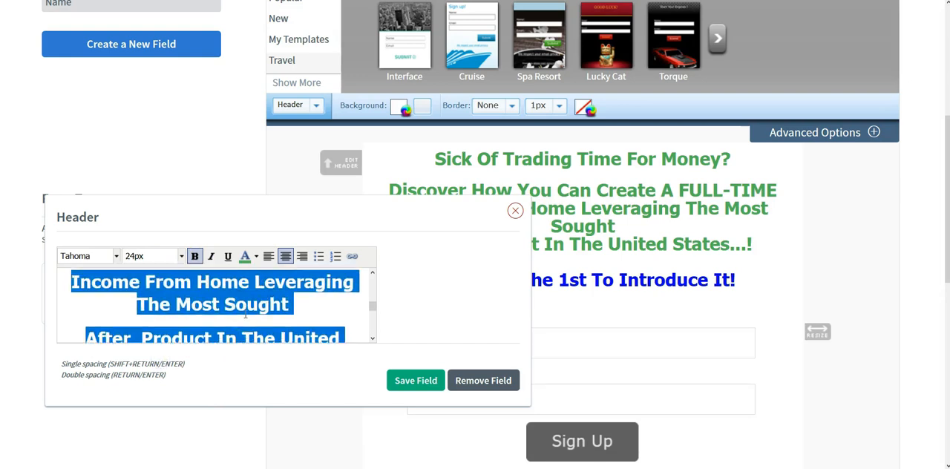
pyautogui.click(291, 311)
pyautogui.press('Delete')
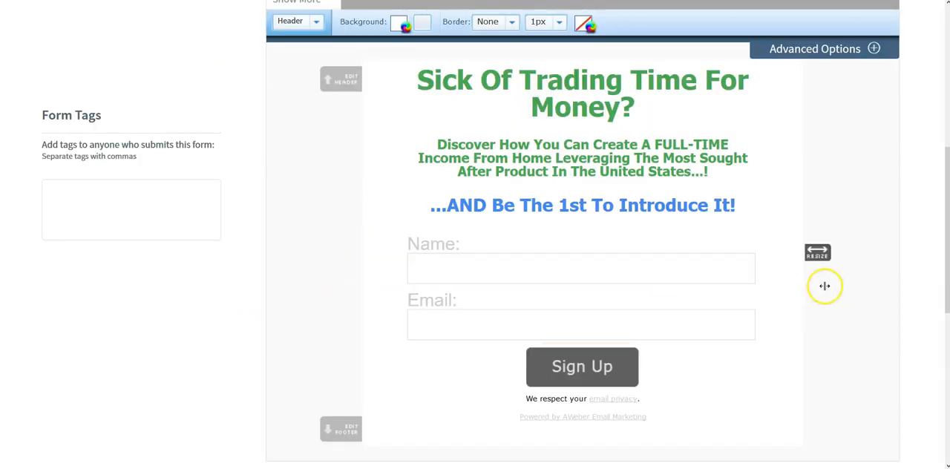
# - Set the font size of the form's field labels to 18px and save the Name field
pyautogui.moveTo(947, 197); pyautogui.dragTo(948, 188)
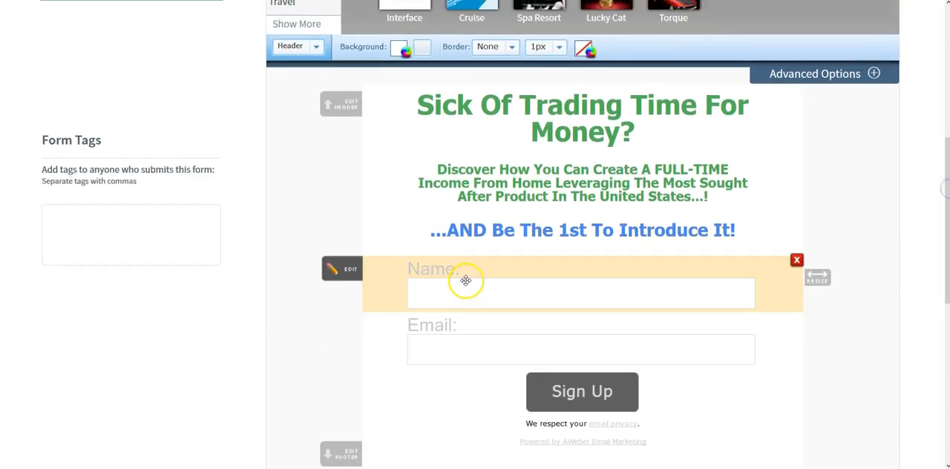
pyautogui.click(443, 273)
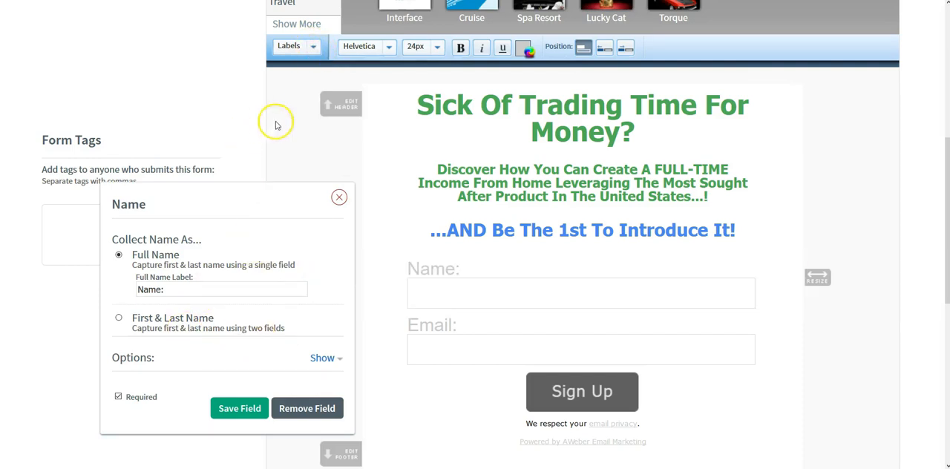
pyautogui.click(438, 52)
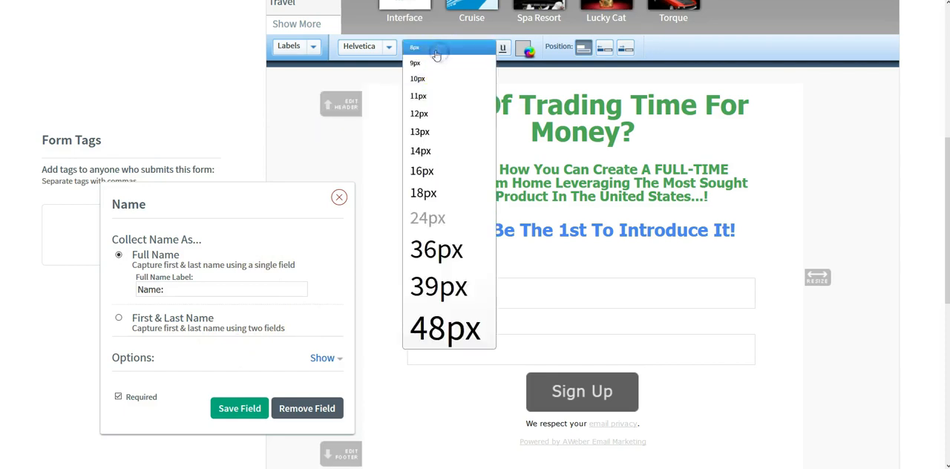
pyautogui.click(424, 192)
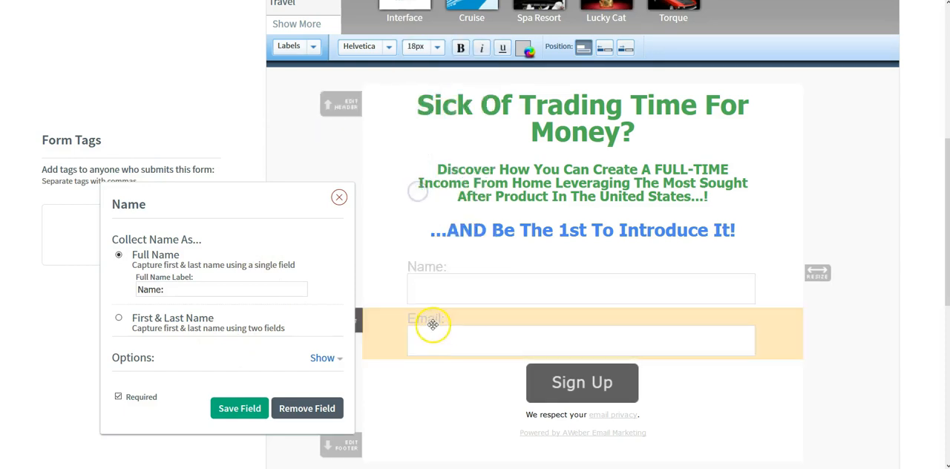
pyautogui.click(236, 408)
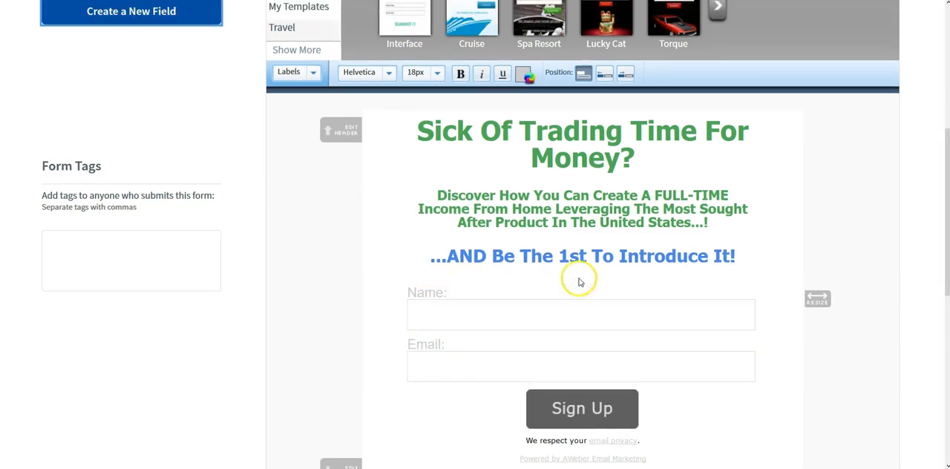
pyautogui.scroll(-2, 580, 280)
pyautogui.scroll(2, 580, 279)
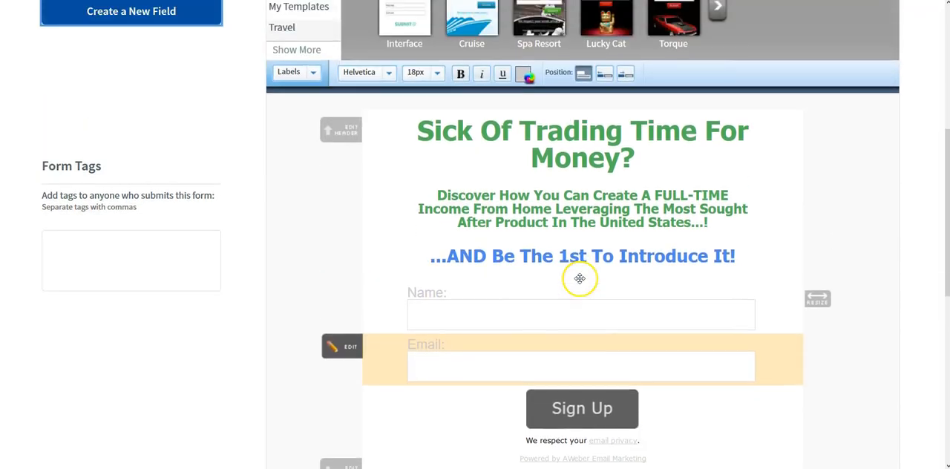
pyautogui.scroll(3, 579, 278)
pyautogui.click(598, 177)
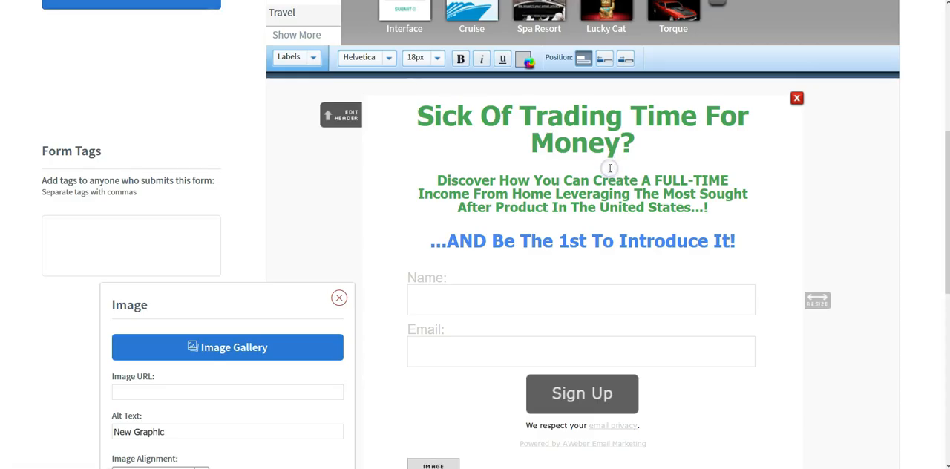
pyautogui.scroll(-1, 564, 185)
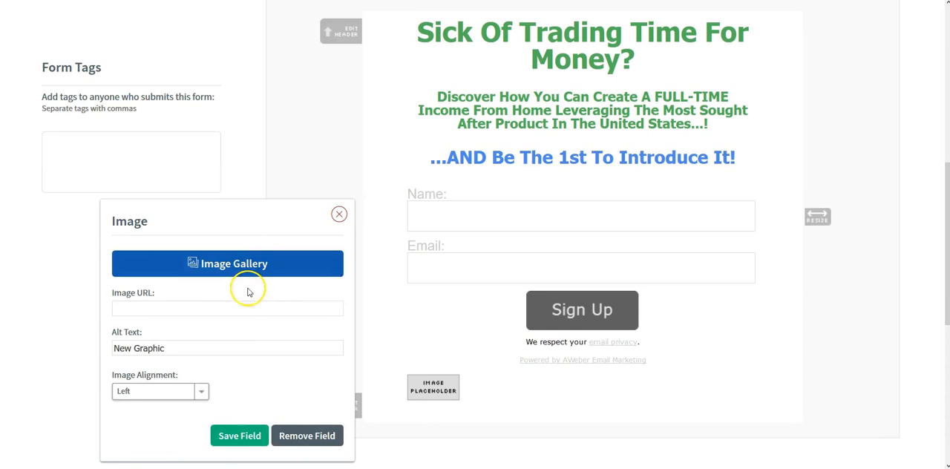
pyautogui.click(248, 306)
pyautogui.write('http://thinkjobfreedom.com/images/address.png')
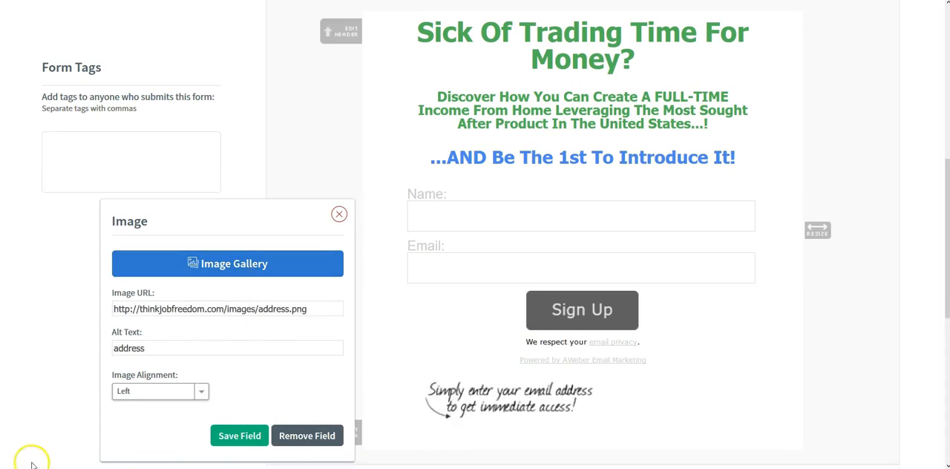
# - Save the "Simply enter your email address" image with Center alignment and move it between the header and the Name field
pyautogui.click(204, 395)
pyautogui.click(175, 400)
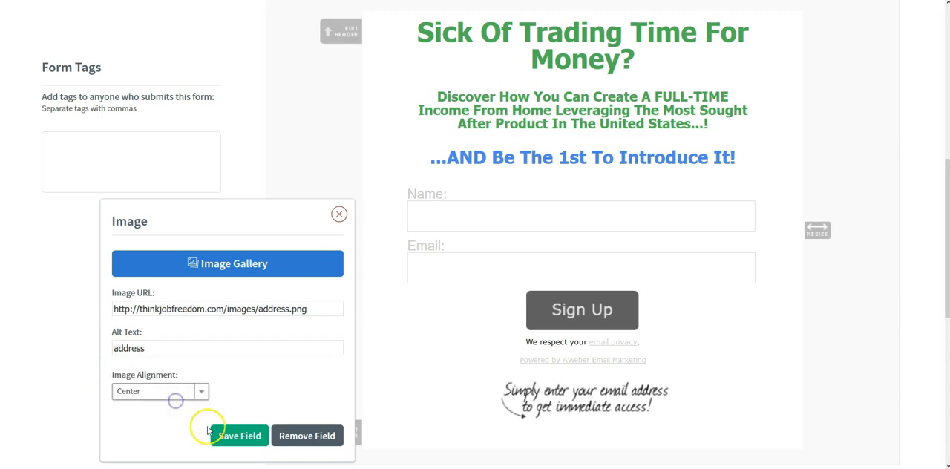
pyautogui.click(231, 438)
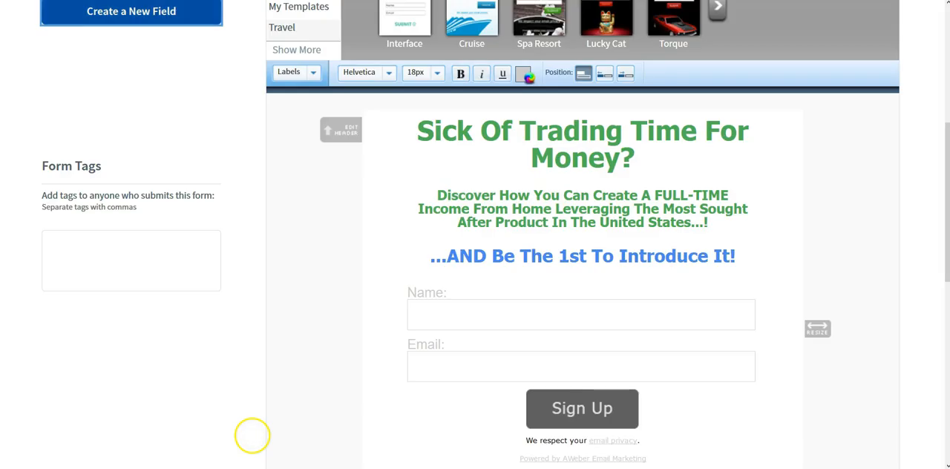
pyautogui.scroll(-3, 254, 429)
pyautogui.moveTo(569, 259); pyautogui.dragTo(569, 40)
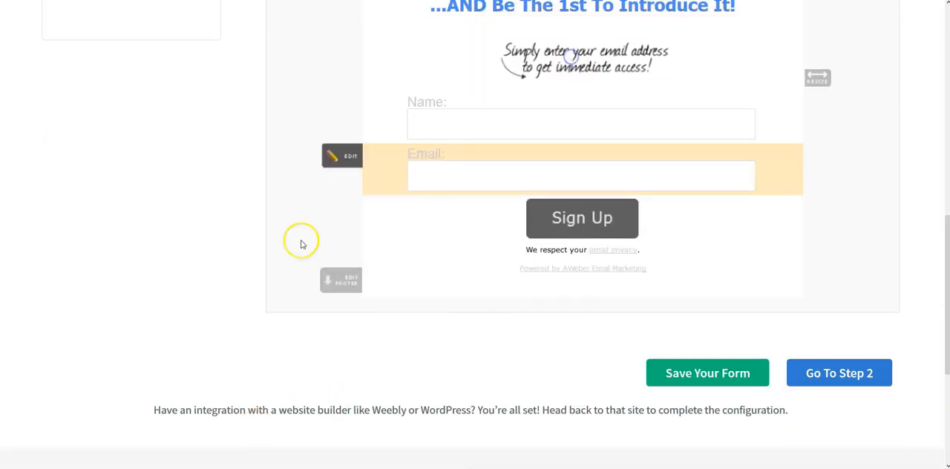
# - Switch the Sign Up button to an HTML button with the text "WATCH The Video >>"
pyautogui.scroll(3, 287, 252)
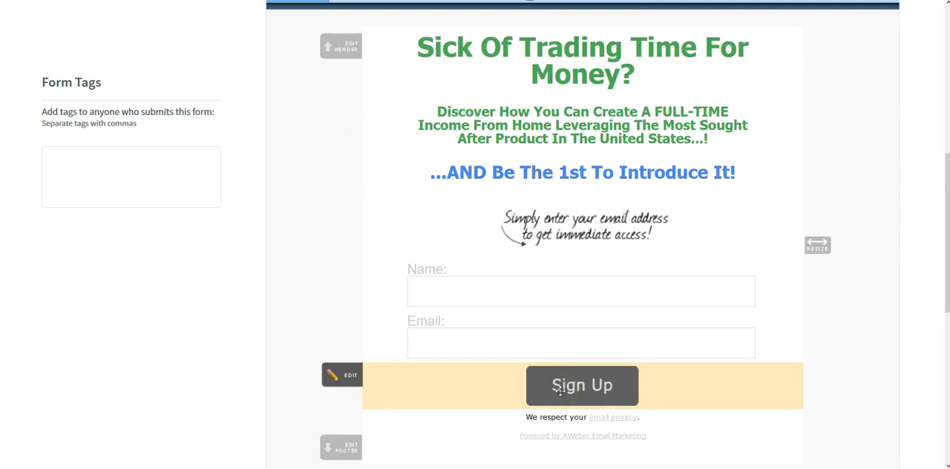
pyautogui.click(592, 386)
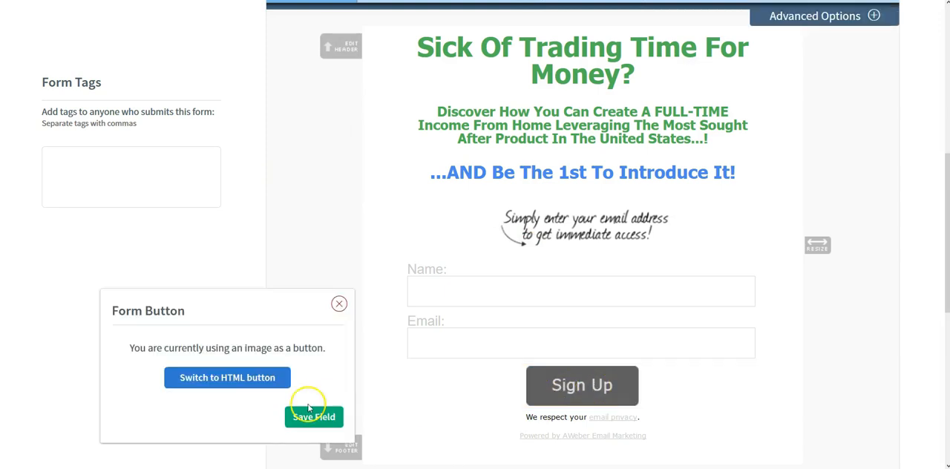
pyautogui.click(239, 383)
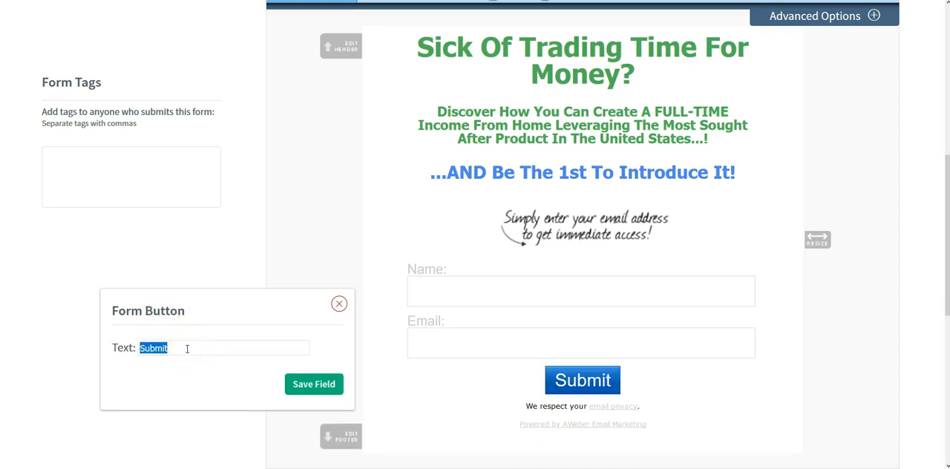
pyautogui.write('WAT')
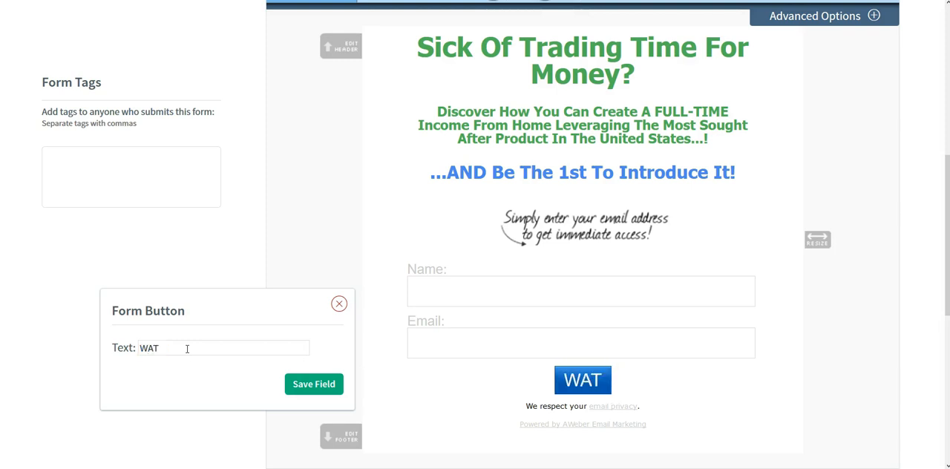
pyautogui.write('CH The')
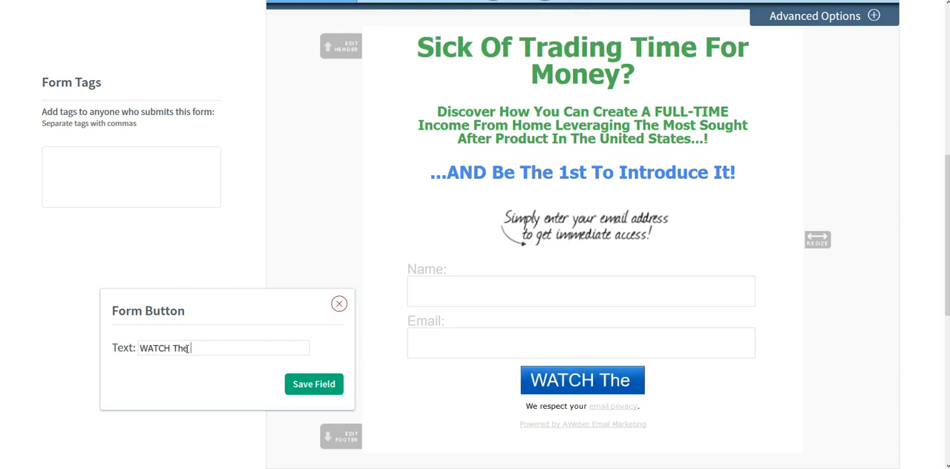
pyautogui.write(' Video >>')
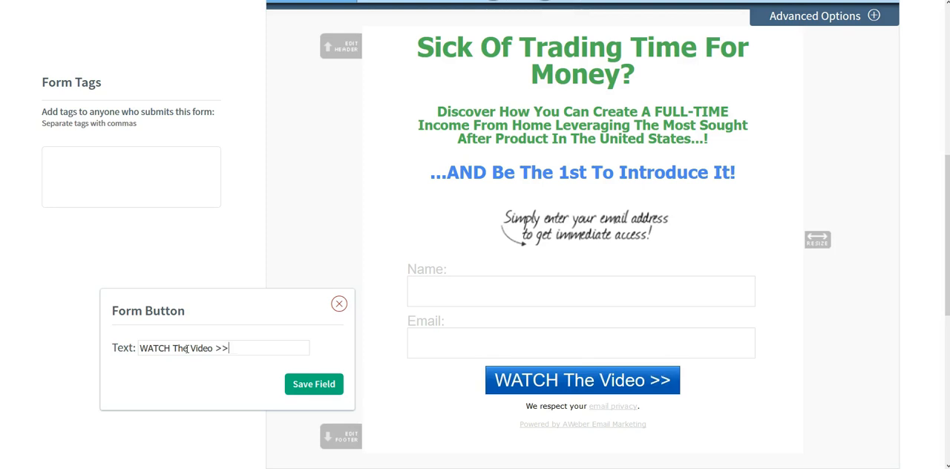
pyautogui.press('Return')
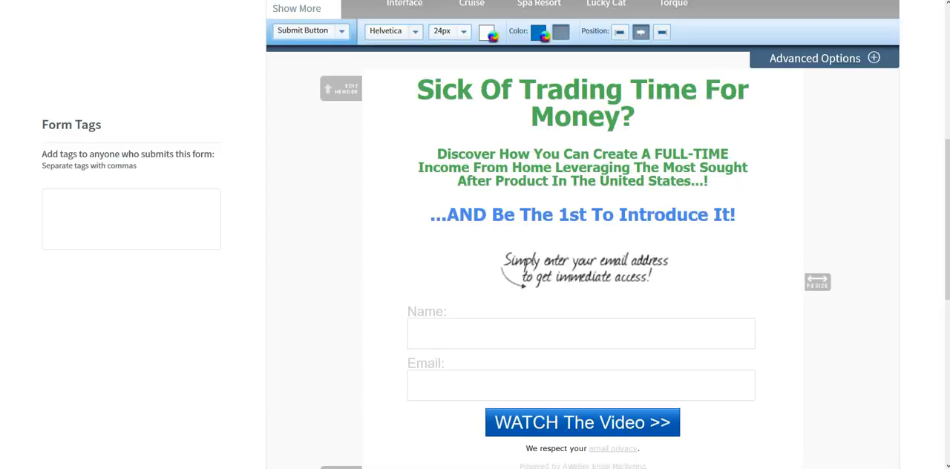
# - Set the submit button's color to the bright green 9ffa2f
pyautogui.moveTo(441, 428)
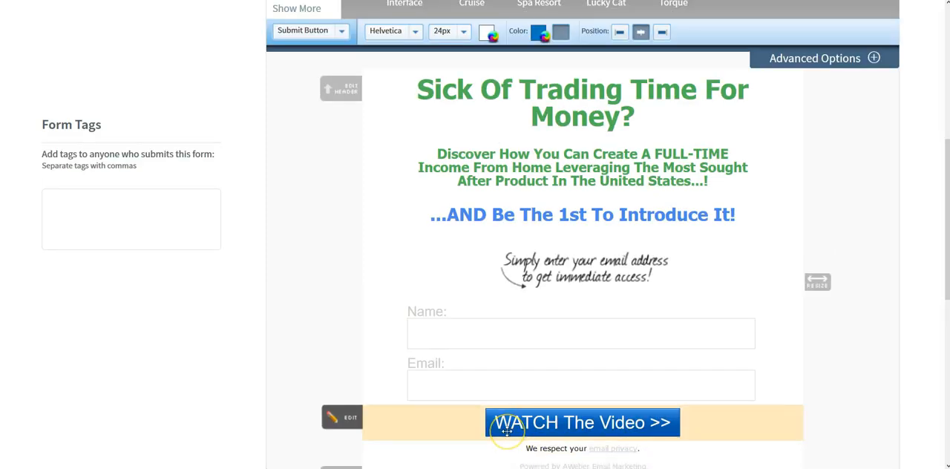
pyautogui.click(342, 32)
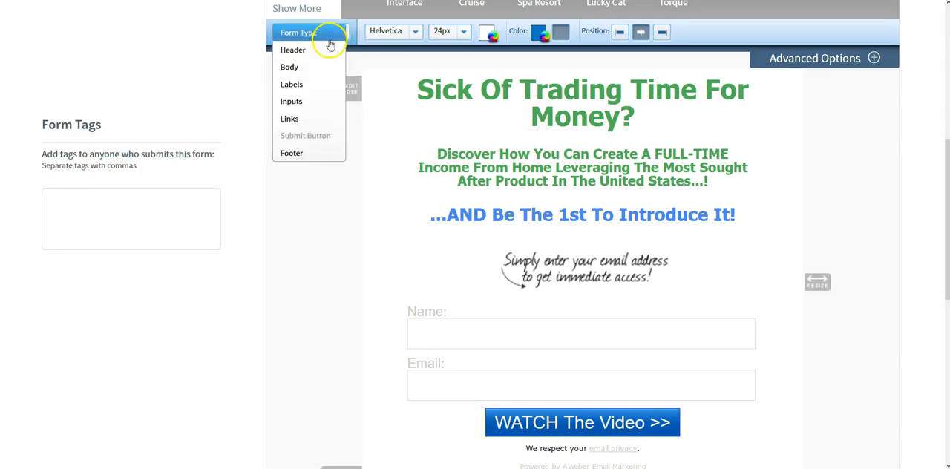
pyautogui.click(298, 138)
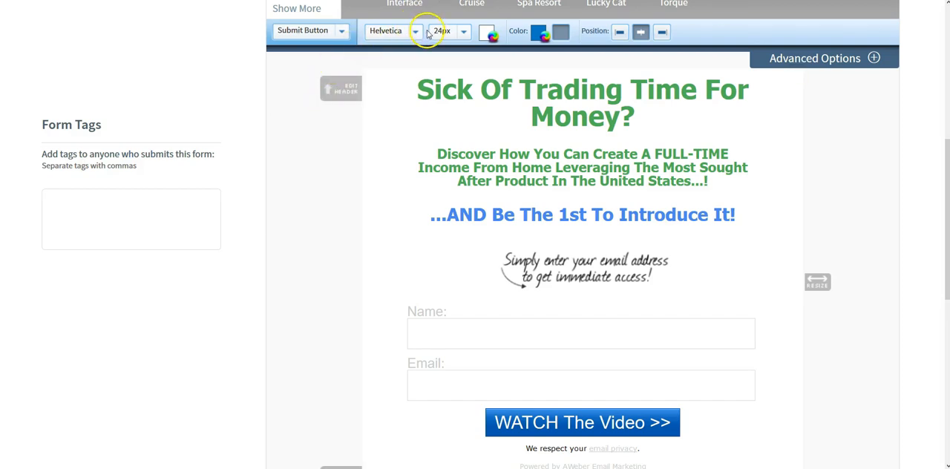
pyautogui.click(538, 34)
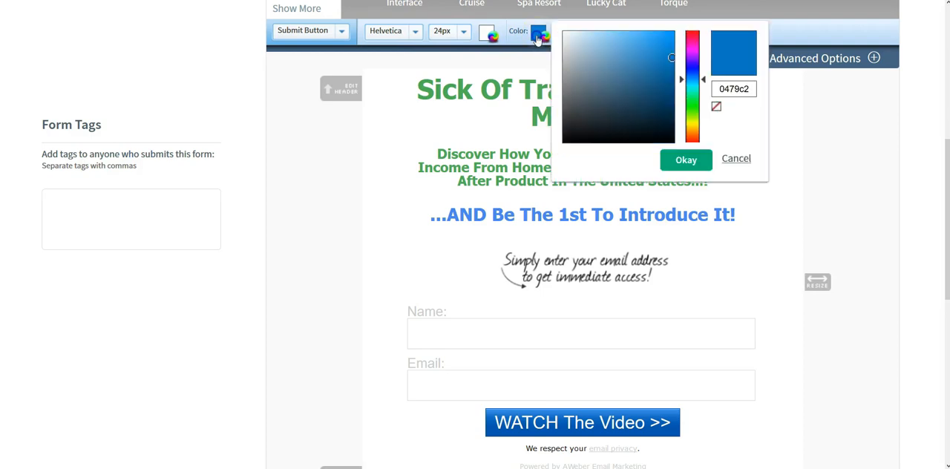
pyautogui.moveTo(697, 104); pyautogui.dragTo(697, 119)
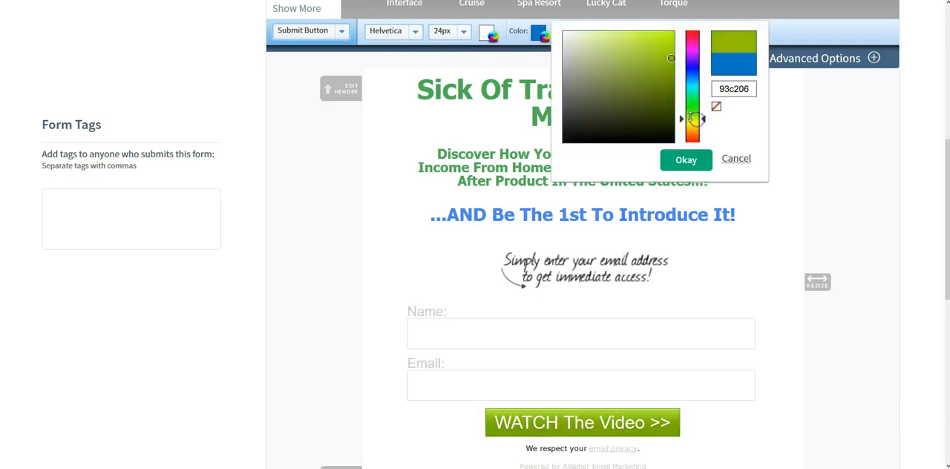
pyautogui.moveTo(671, 60)
pyautogui.mouseDown()
pyautogui.moveTo(667, 91)
pyautogui.moveTo(631, 63)
pyautogui.moveTo(630, 34)
pyautogui.moveTo(654, 33)
pyautogui.mouseUp()
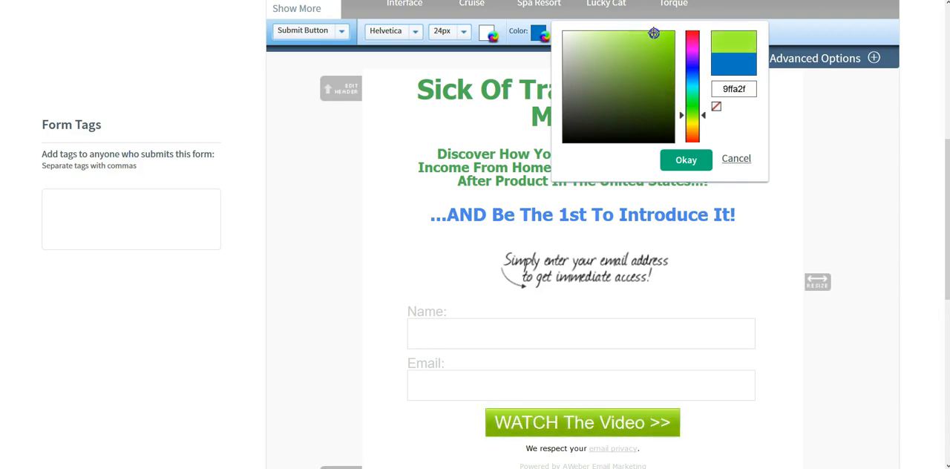
pyautogui.click(695, 160)
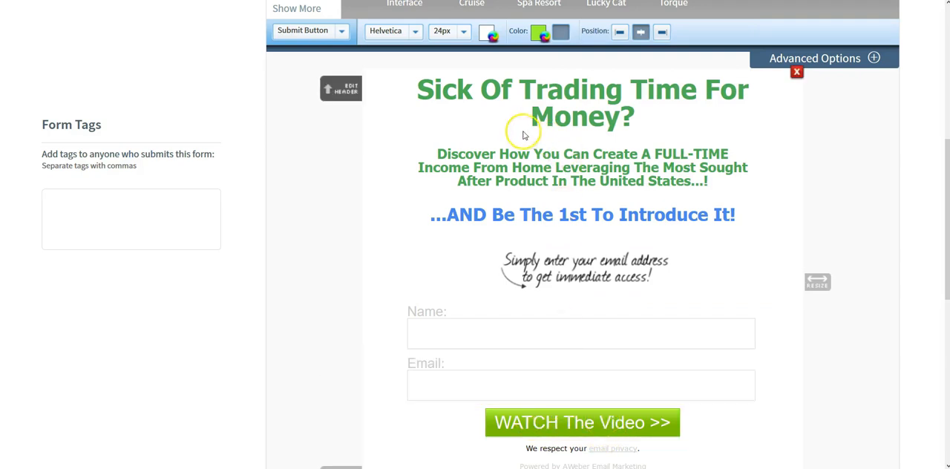
# - Change the submit button's font to Trebuchet MS
pyautogui.click(416, 32)
pyautogui.scroll(-1, 440, 93)
pyautogui.scroll(1, 439, 97)
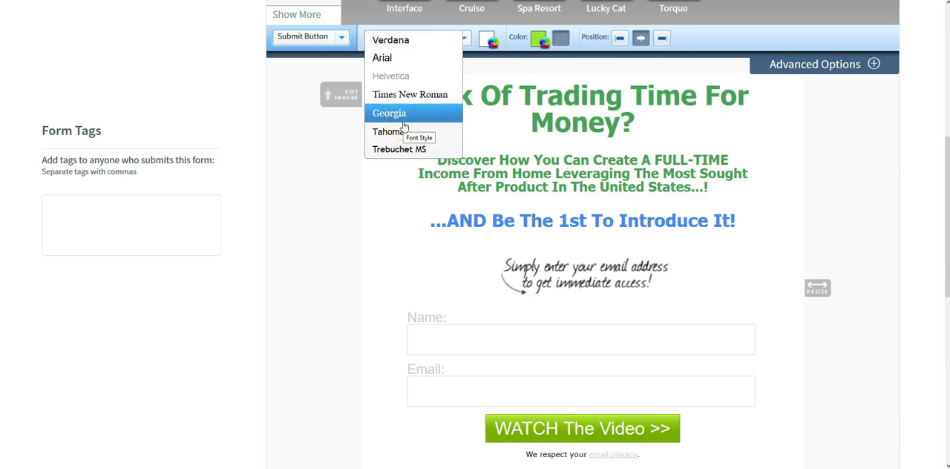
pyautogui.click(393, 149)
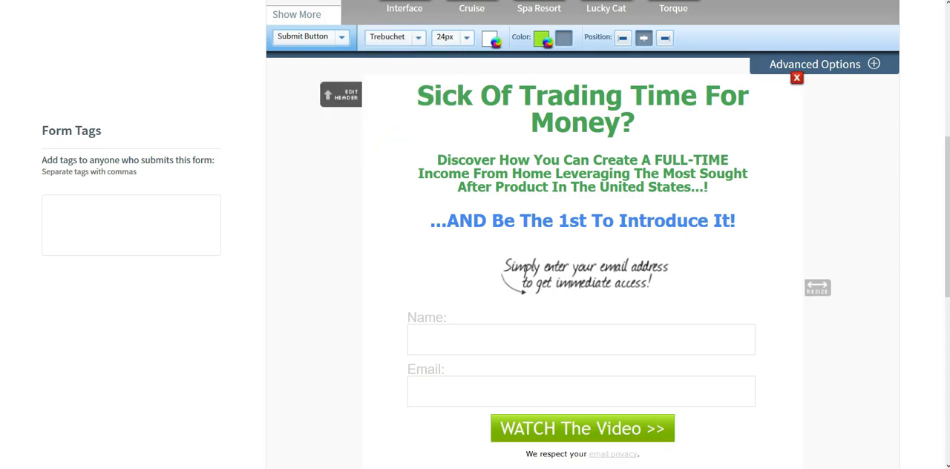
# - Remove the "Powered by AWeber Email Marketing" line from below the form's privacy note
pyautogui.scroll(-5, 564, 286)
pyautogui.scroll(2, 561, 289)
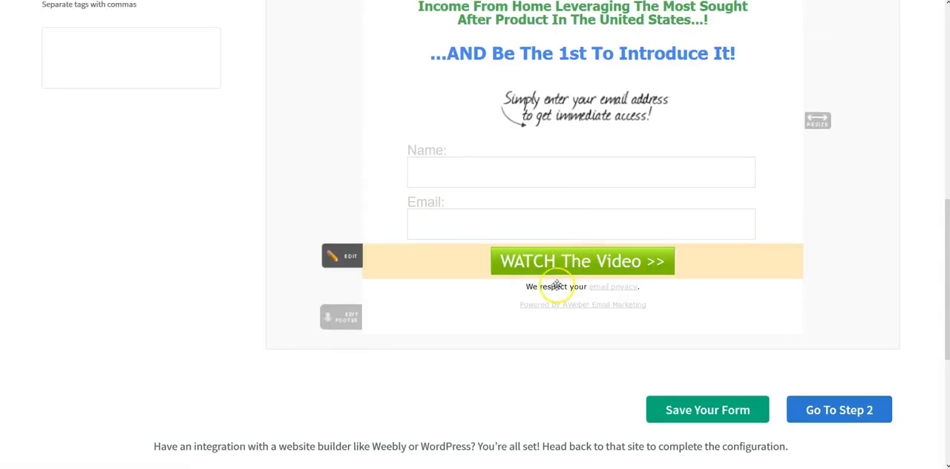
pyautogui.moveTo(572, 310)
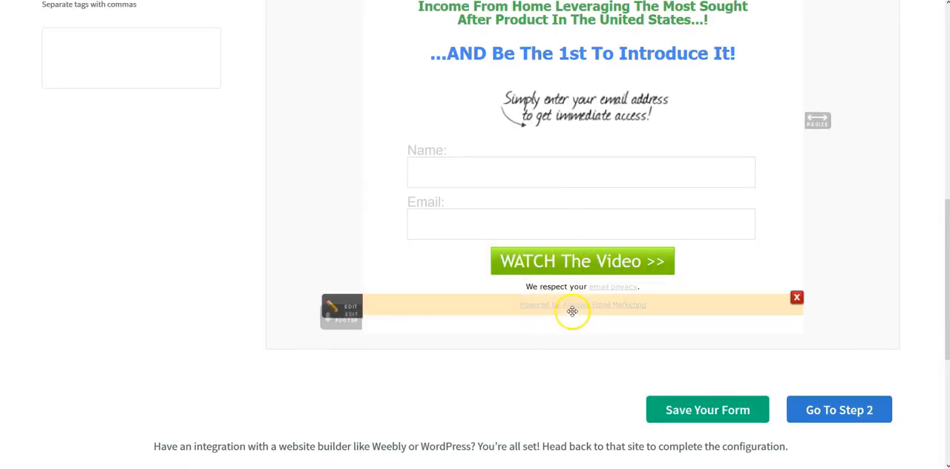
pyautogui.click(796, 299)
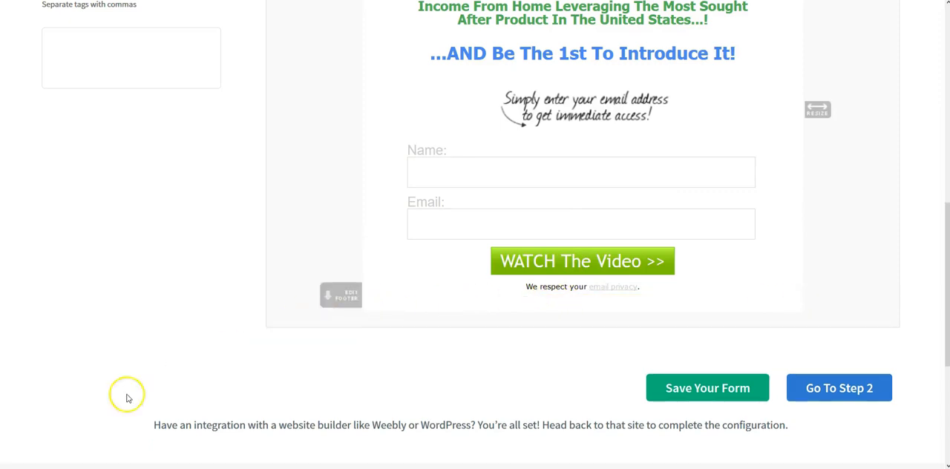
# - Open the form's footer for editing and move the Footer dialog fully into view
pyautogui.scroll(1, 475, 234)
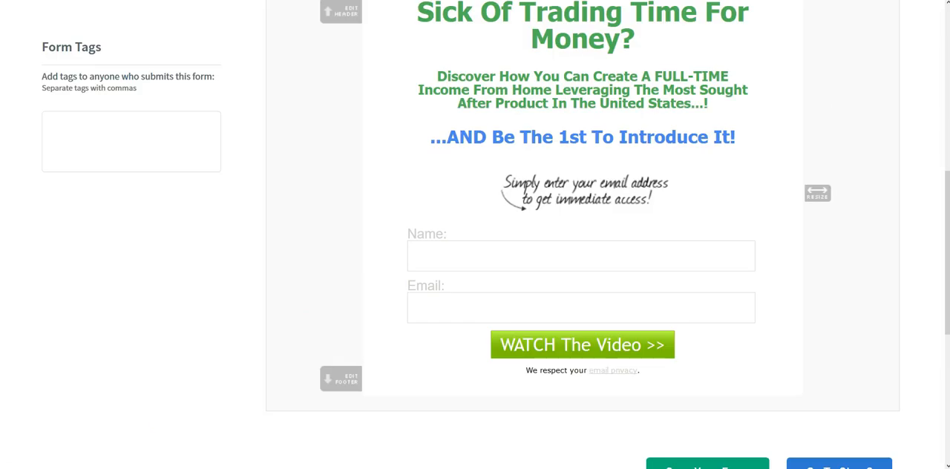
pyautogui.click(346, 387)
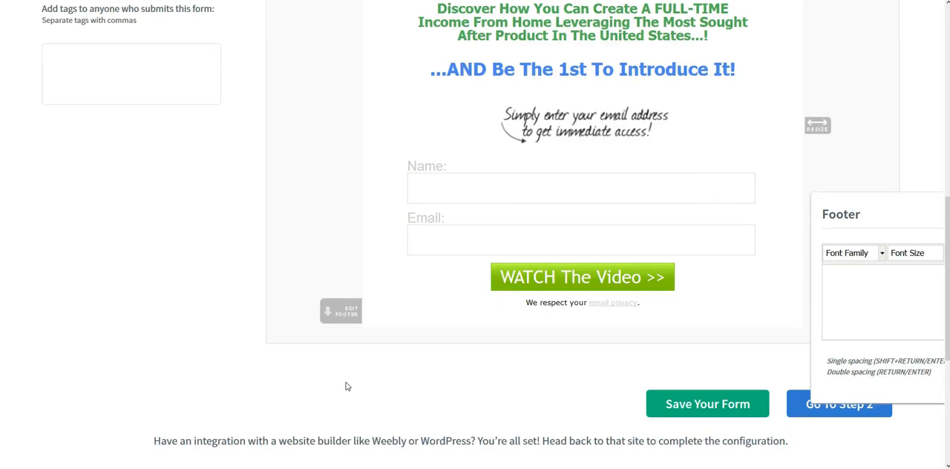
pyautogui.scroll(1, 528, 333)
pyautogui.moveTo(918, 210); pyautogui.dragTo(160, 94)
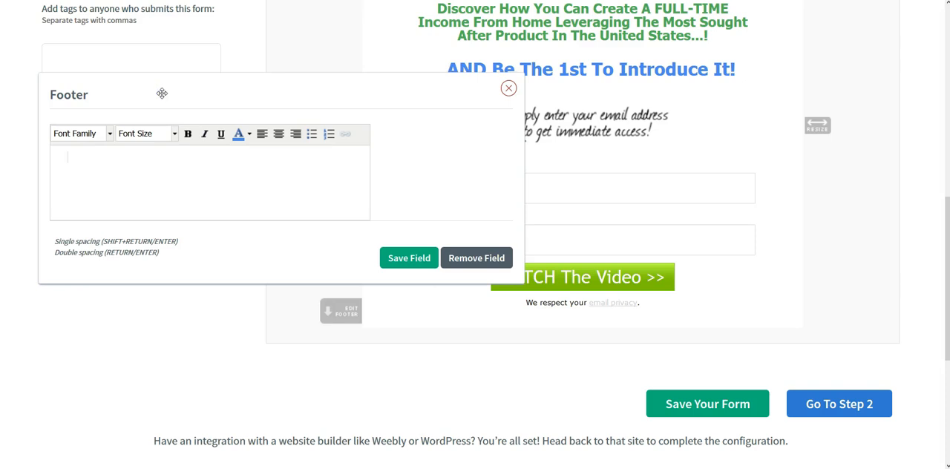
pyautogui.click(162, 92)
# - Enter the footer text "I'm going to just type something into this field so that I can fill in some space."
pyautogui.click(196, 175)
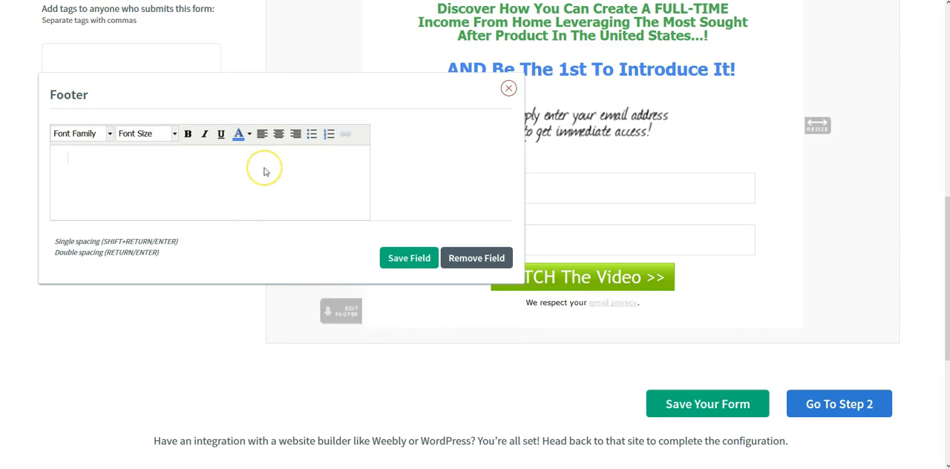
pyautogui.click(229, 169)
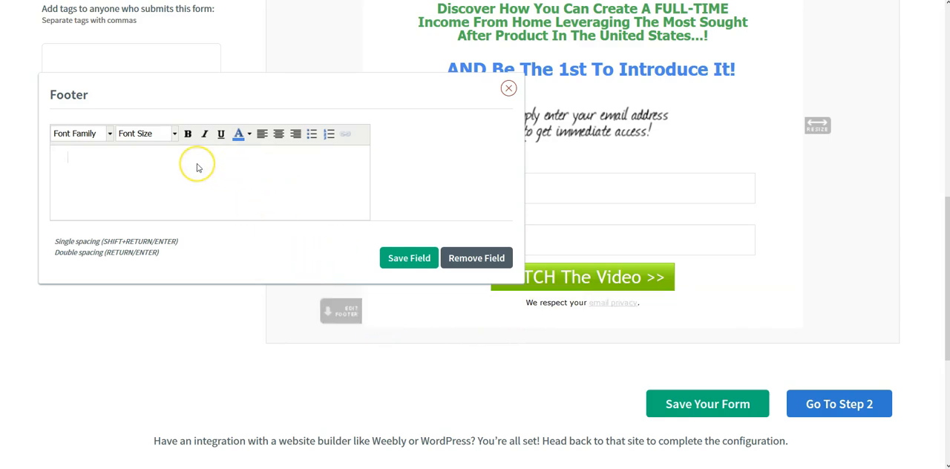
pyautogui.click(117, 172)
pyautogui.write("I'm going to just type some")
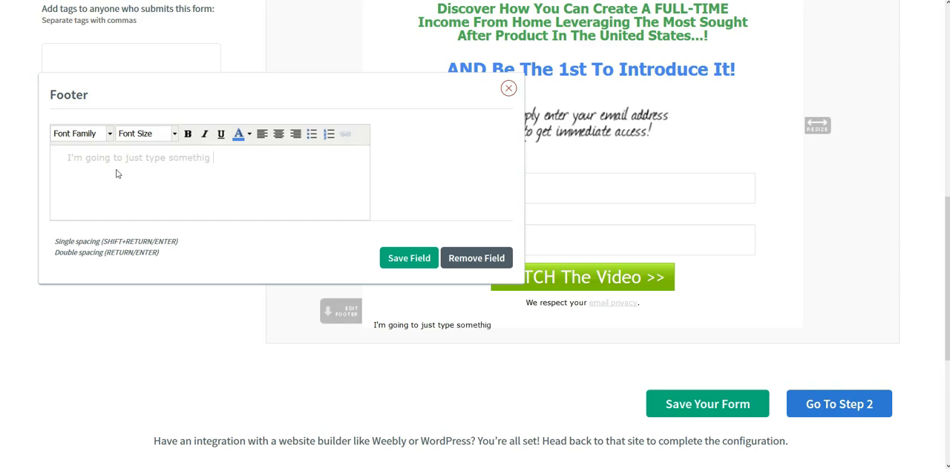
pyautogui.write('thing into this field')
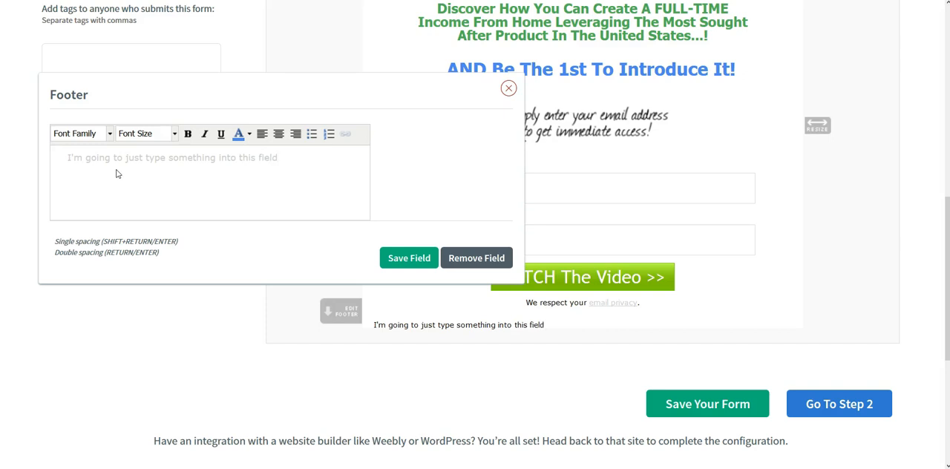
pyautogui.write('so th at I can fill in some space.')
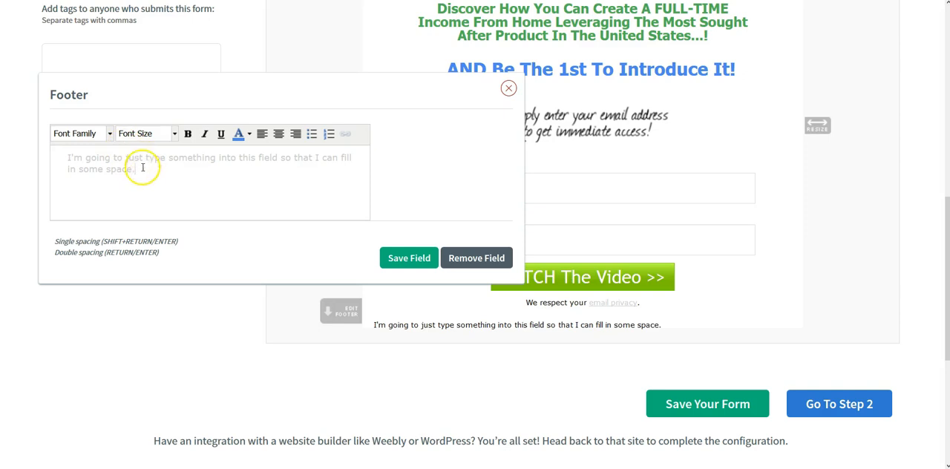
# - Duplicate the footer sentence "I'm going to just type something into this field so that I can fill in some space." as a second paragraph
pyautogui.tripleClick(141, 169)
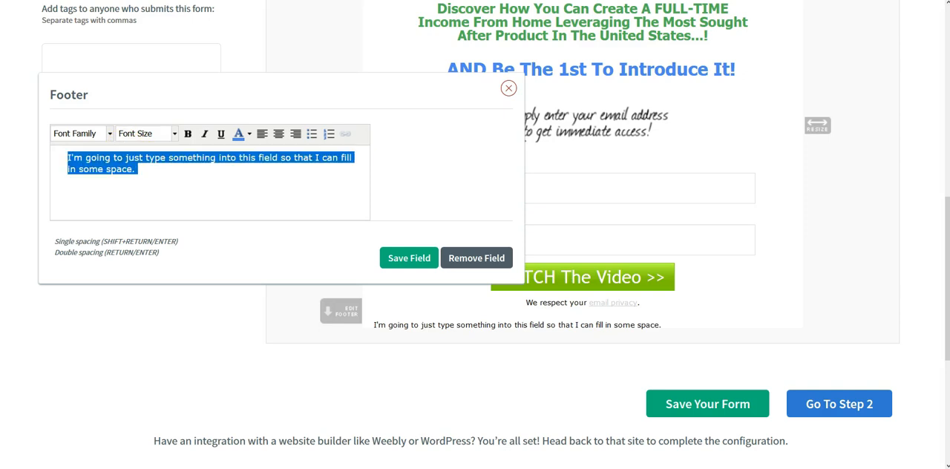
pyautogui.rightClick(82, 168)
pyautogui.click(103, 196)
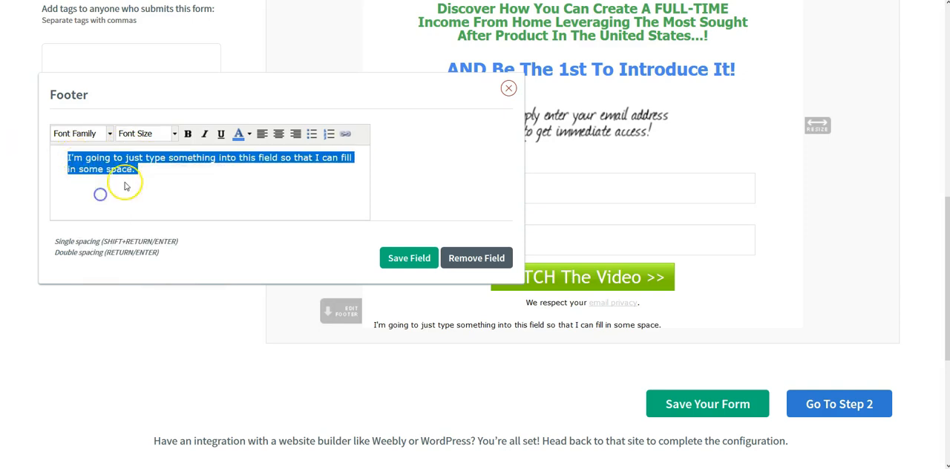
pyautogui.rightClick(144, 170)
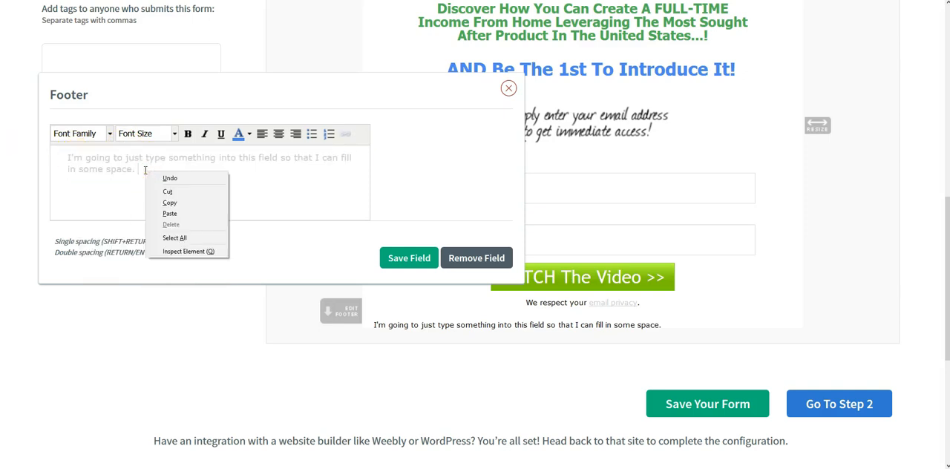
pyautogui.click(92, 190)
pyautogui.click(146, 170)
pyautogui.press('Return')
pyautogui.press('Return')
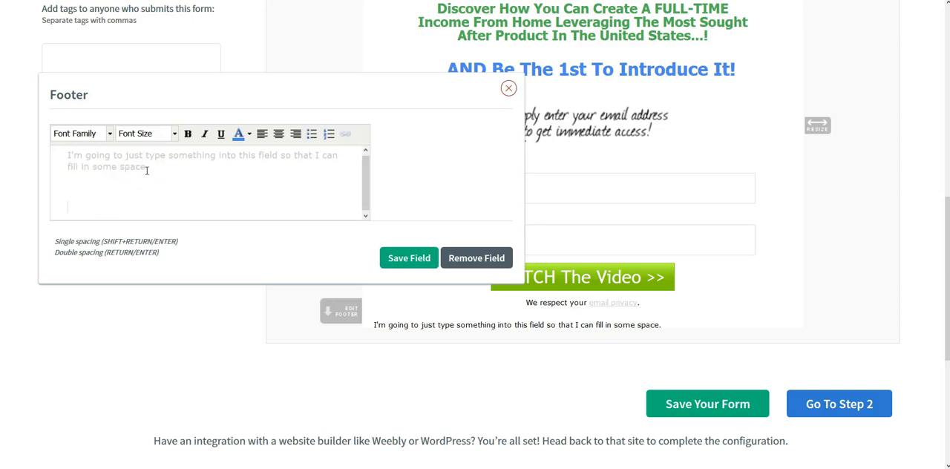
pyautogui.hotkey('ctrl', 'v')
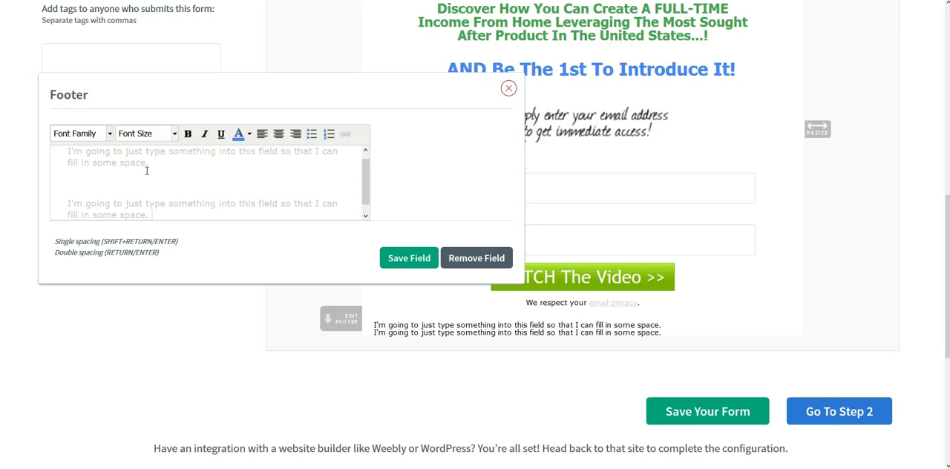
# - Set the font size of both footer sentences to 18px
pyautogui.click(159, 212)
pyautogui.moveTo(159, 212); pyautogui.dragTo(61, 150)
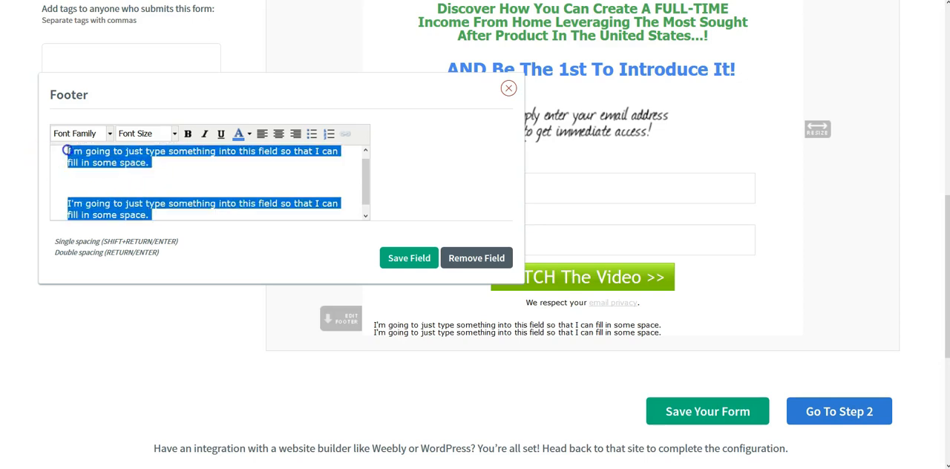
pyautogui.click(111, 133)
pyautogui.click(164, 135)
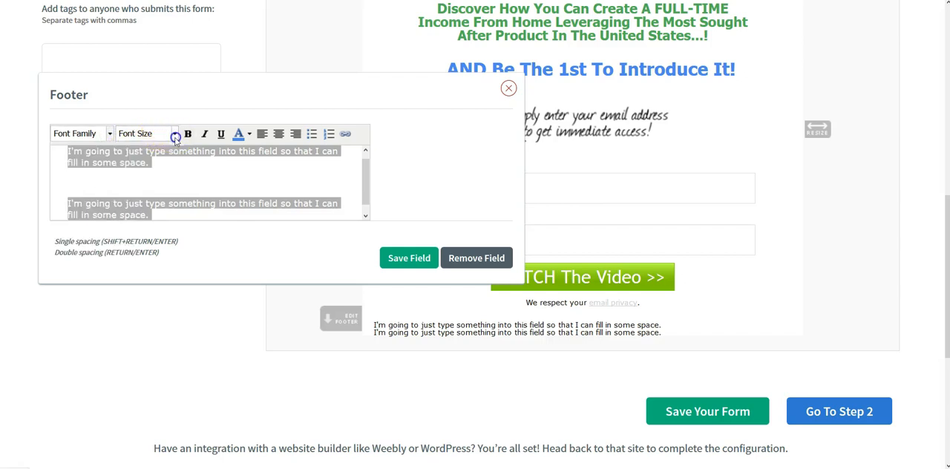
pyautogui.click(164, 135)
pyautogui.click(149, 209)
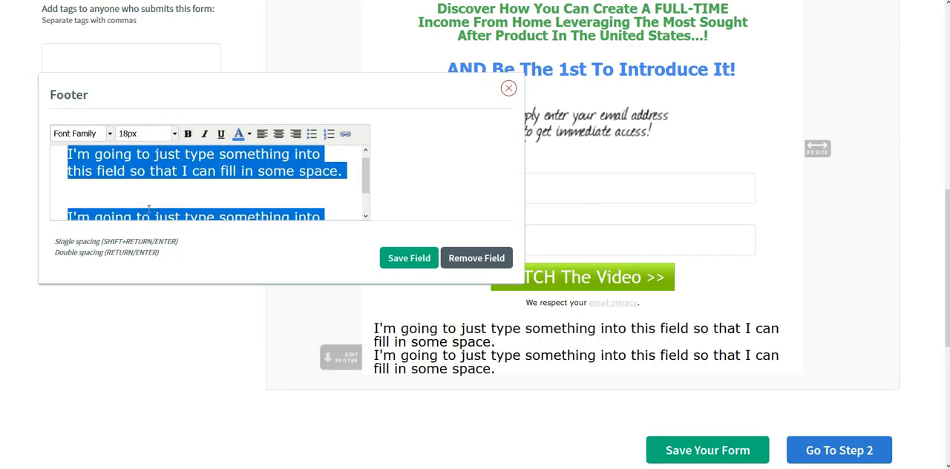
# - Colour both footer sentences white and save the footer field
pyautogui.click(239, 134)
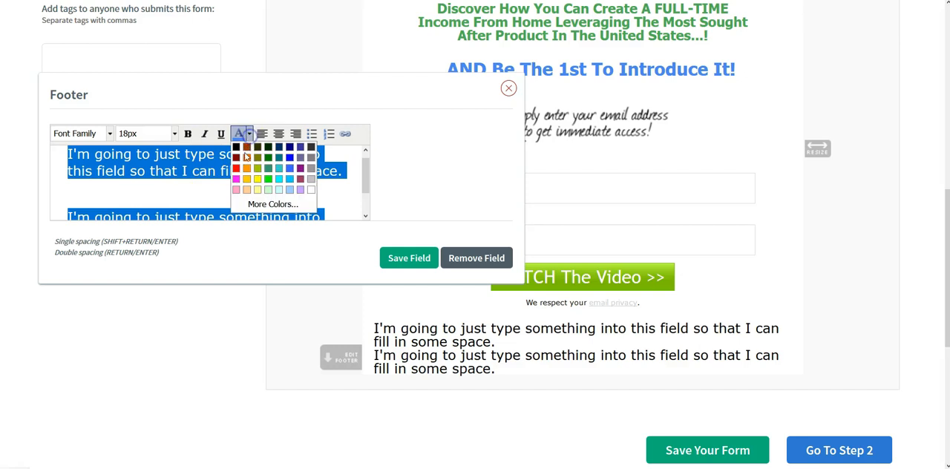
pyautogui.click(311, 191)
pyautogui.click(408, 257)
# - Examine the form layout from the header and templates area down to the space around the footer
pyautogui.scroll(-5, 324, 245)
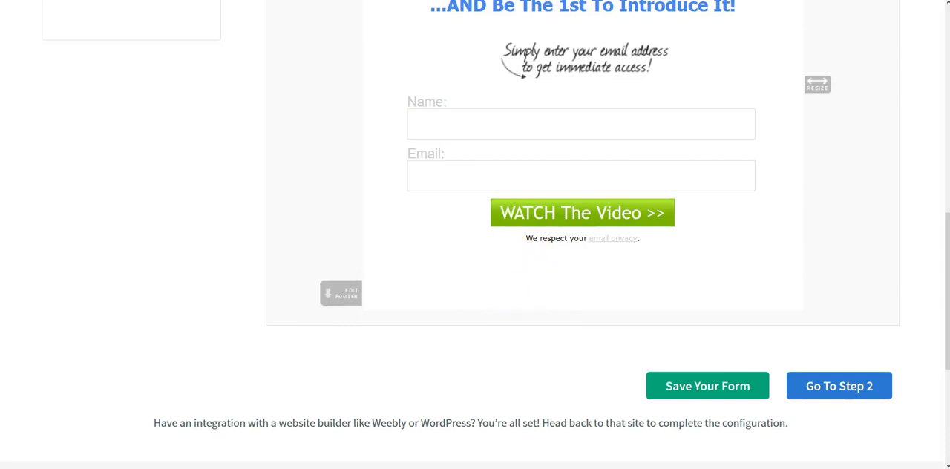
pyautogui.scroll(4, 692, 448)
pyautogui.scroll(-3, 720, 364)
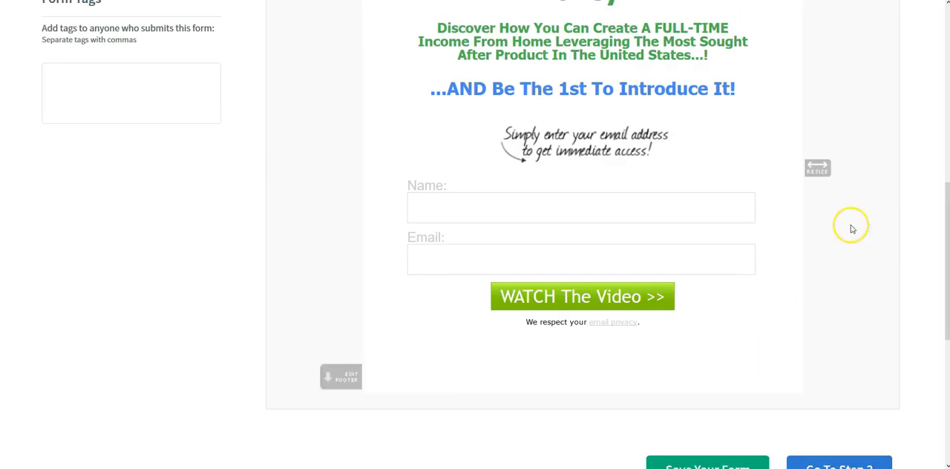
pyautogui.scroll(3, 849, 226)
pyautogui.scroll(-1, 847, 229)
pyautogui.moveTo(947, 208); pyautogui.dragTo(942, 148)
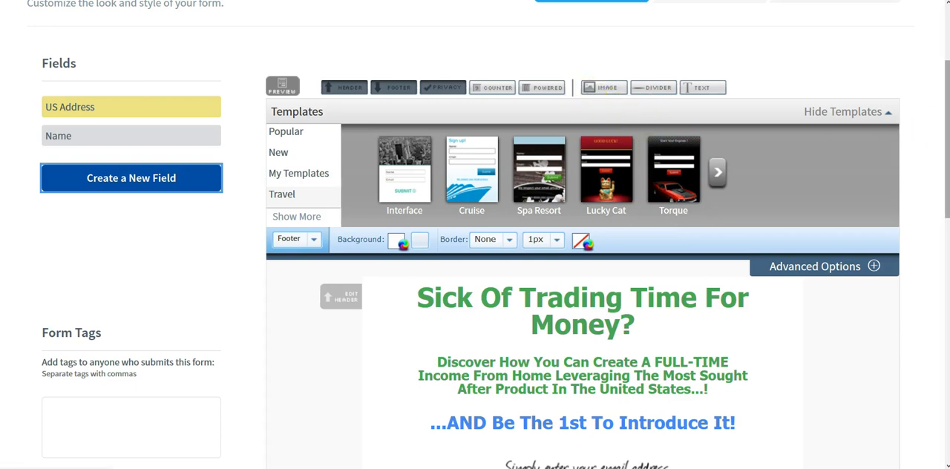
pyautogui.moveTo(946, 119)
pyautogui.mouseDown()
pyautogui.moveTo(945, 253)
pyautogui.moveTo(946, 110)
pyautogui.mouseUp()
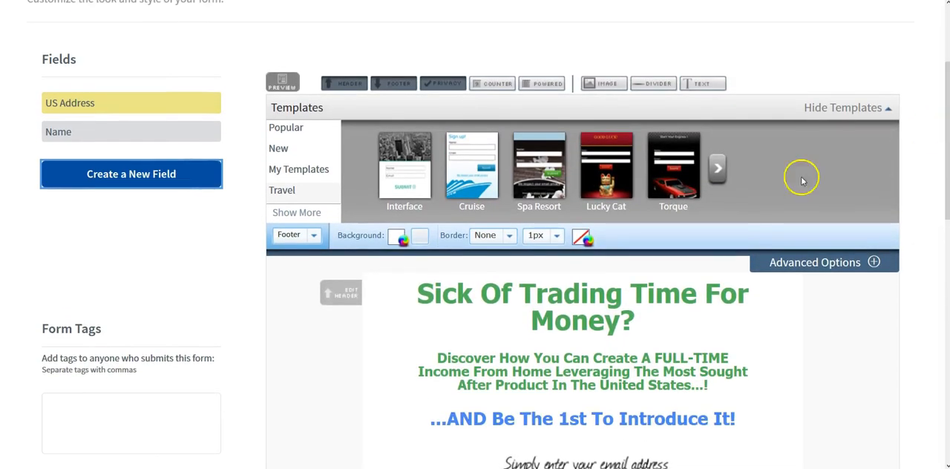
pyautogui.scroll(-3, 475, 289)
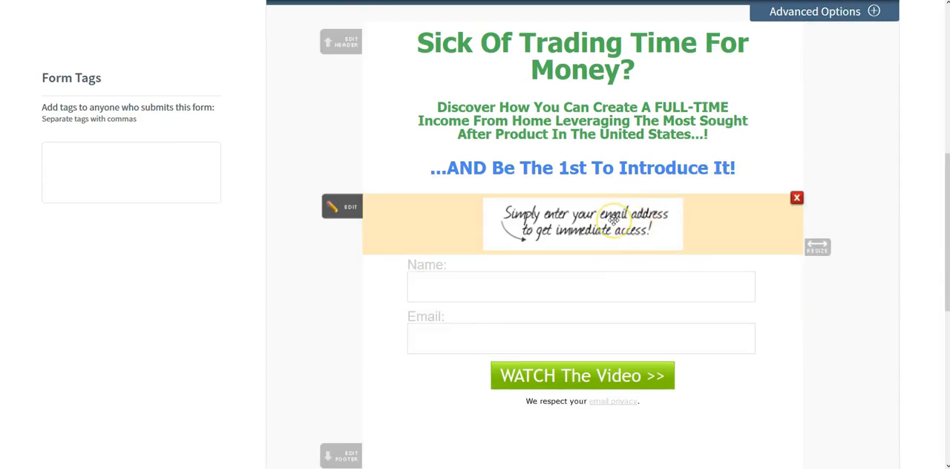
pyautogui.scroll(2, 613, 220)
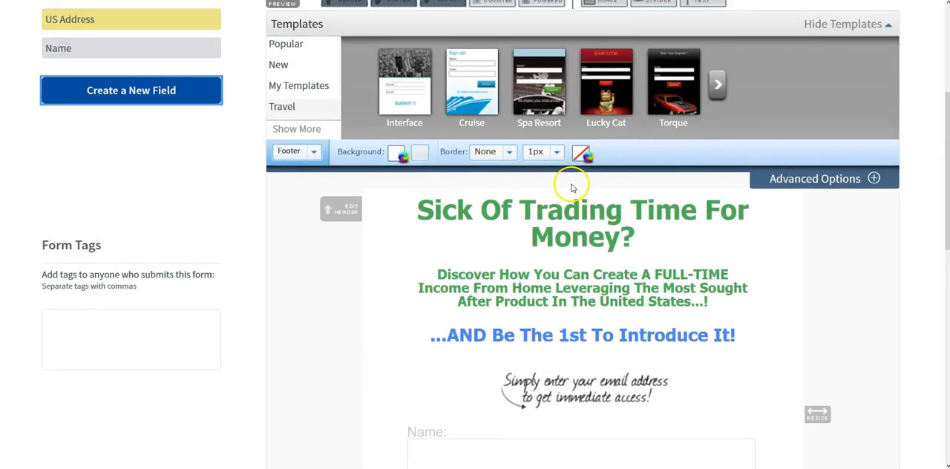
# - Display the styling options for the form's Header section
pyautogui.click(312, 155)
pyautogui.click(304, 173)
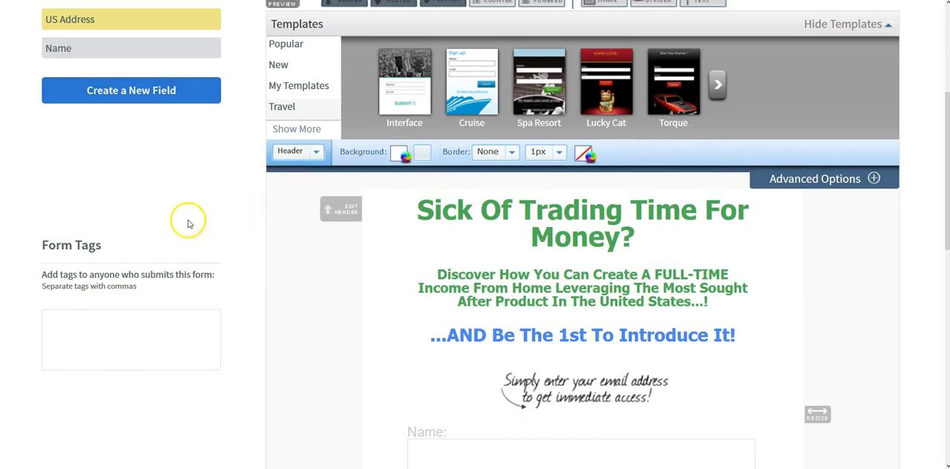
pyautogui.click(318, 156)
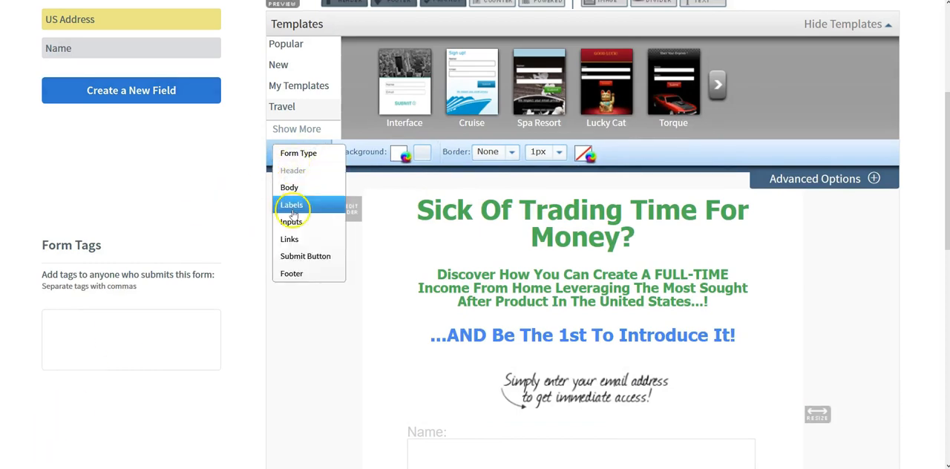
pyautogui.click(311, 173)
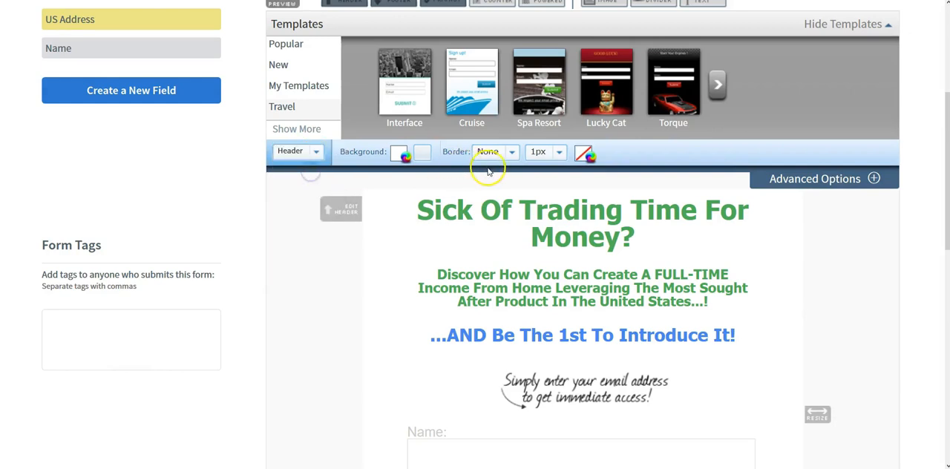
# - Add an image element to the form and open google.com in a new browser tab
pyautogui.scroll(1, 614, 96)
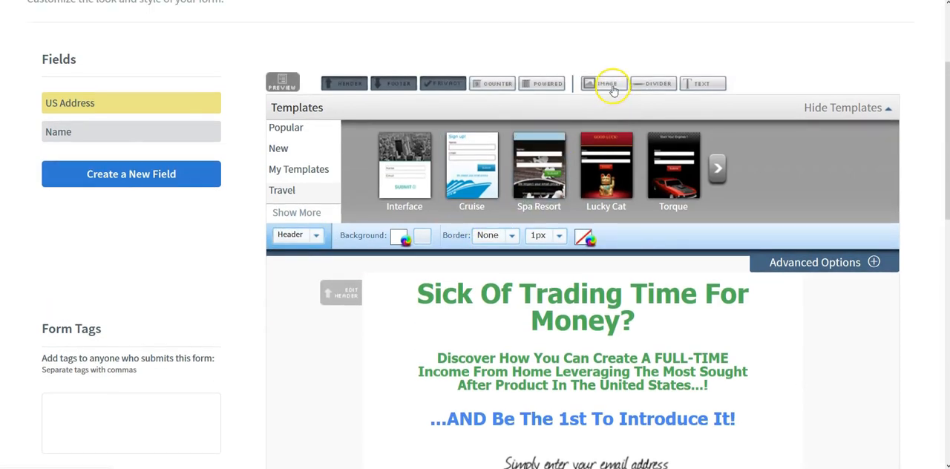
pyautogui.click(610, 86)
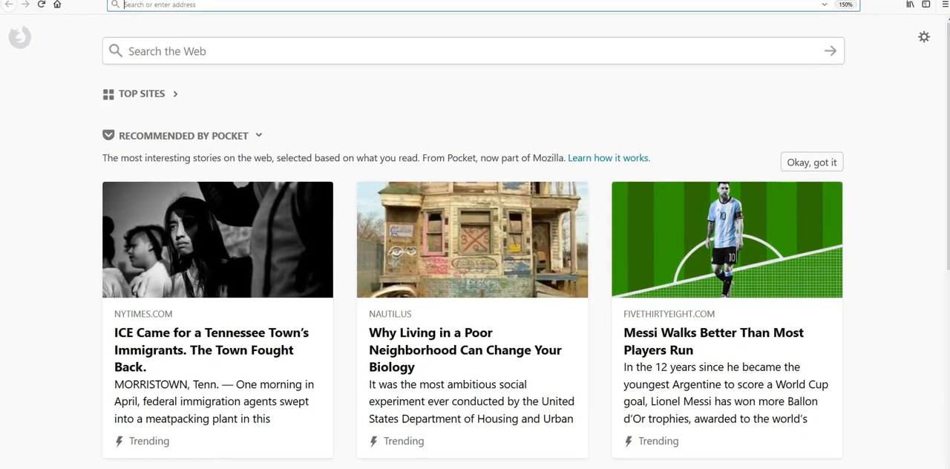
pyautogui.write('google.com/')
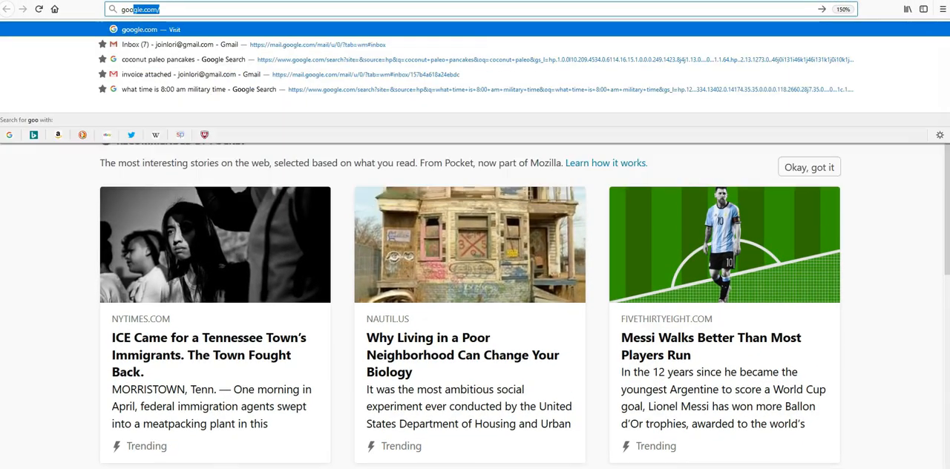
pyautogui.press('Return')
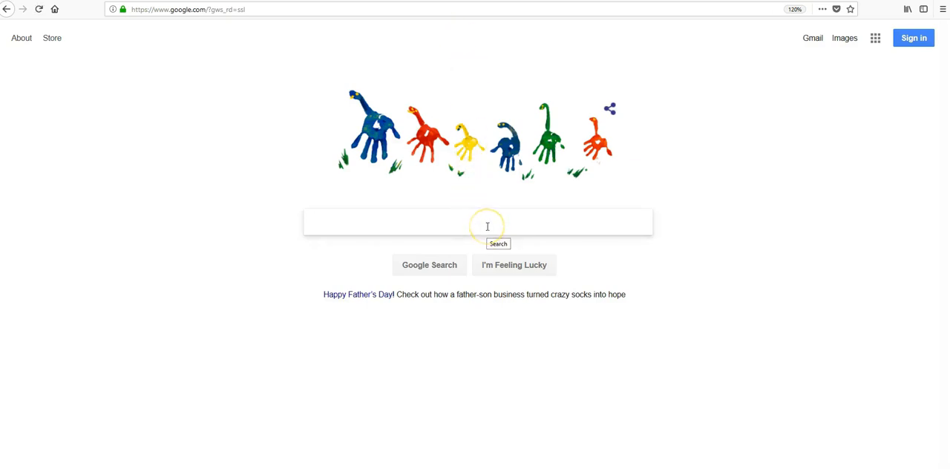
# - Search Google Images for "lifestyle" and browse the pictures for a suitable one
pyautogui.write('lifestyle')
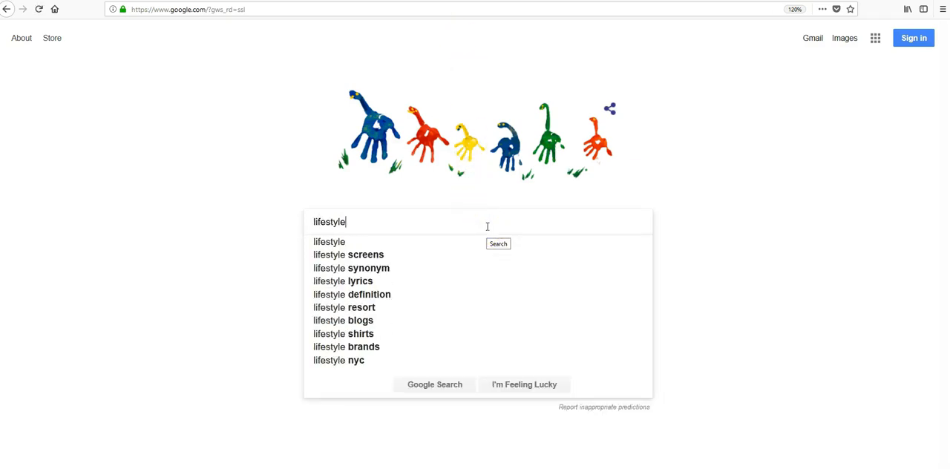
pyautogui.click(435, 385)
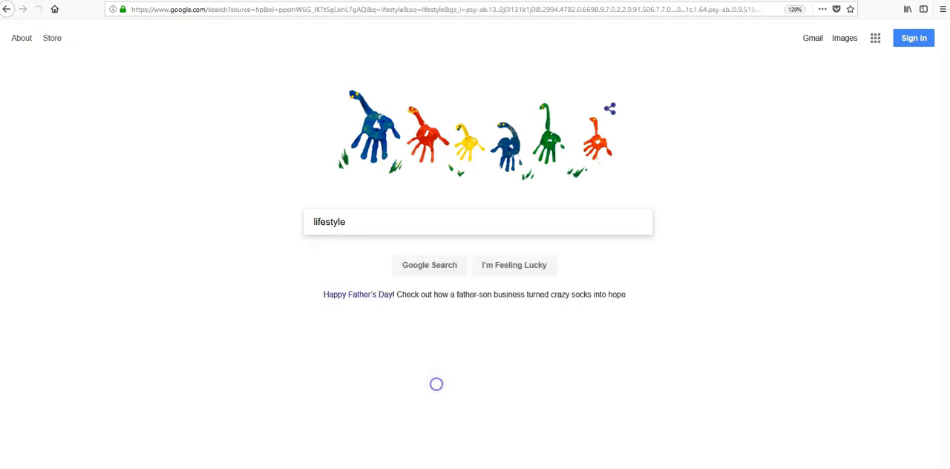
pyautogui.click(176, 79)
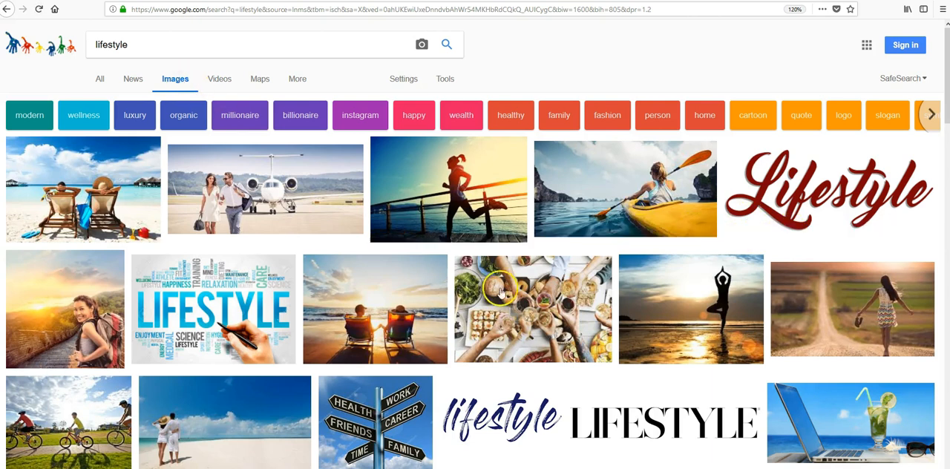
pyautogui.scroll(-2, 321, 288)
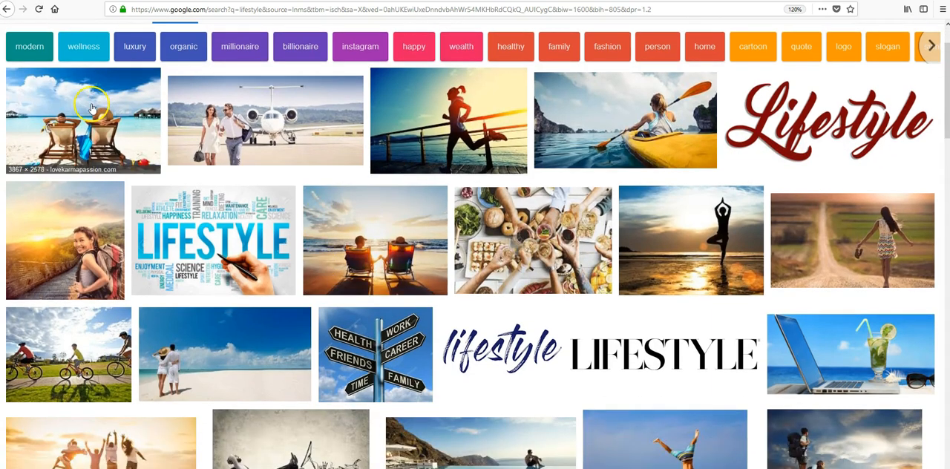
pyautogui.scroll(-2, 552, 338)
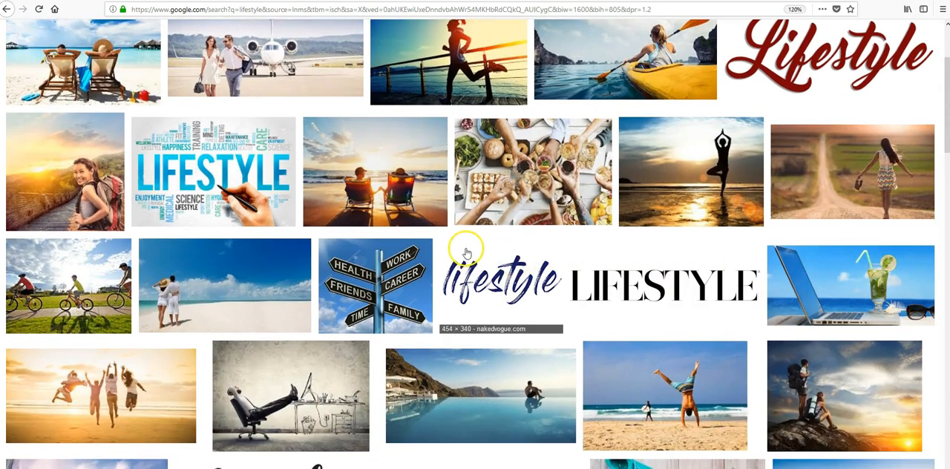
pyautogui.scroll(-4, 466, 254)
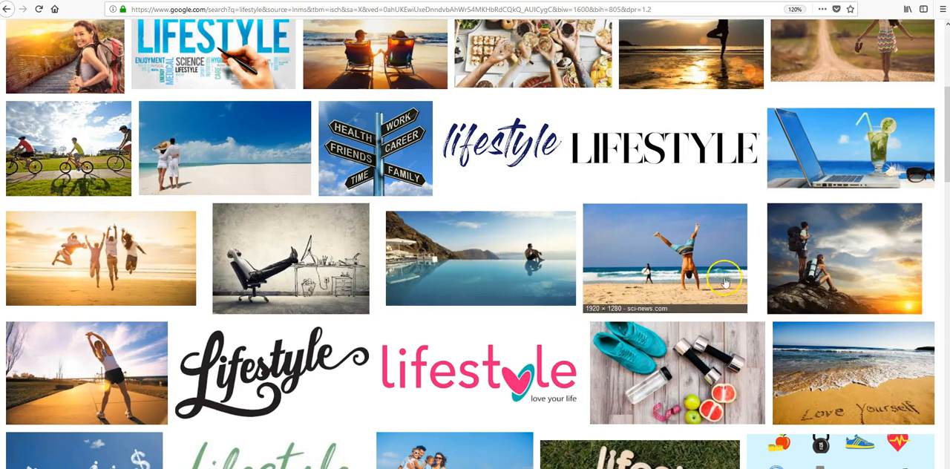
# - Open the photo of the man doing a handstand on the beach and copy its image address
pyautogui.click(704, 258)
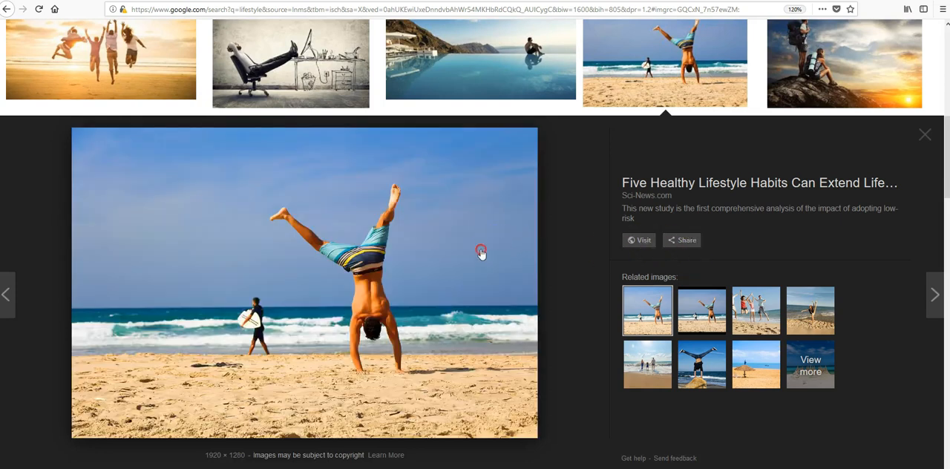
pyautogui.rightClick(482, 253)
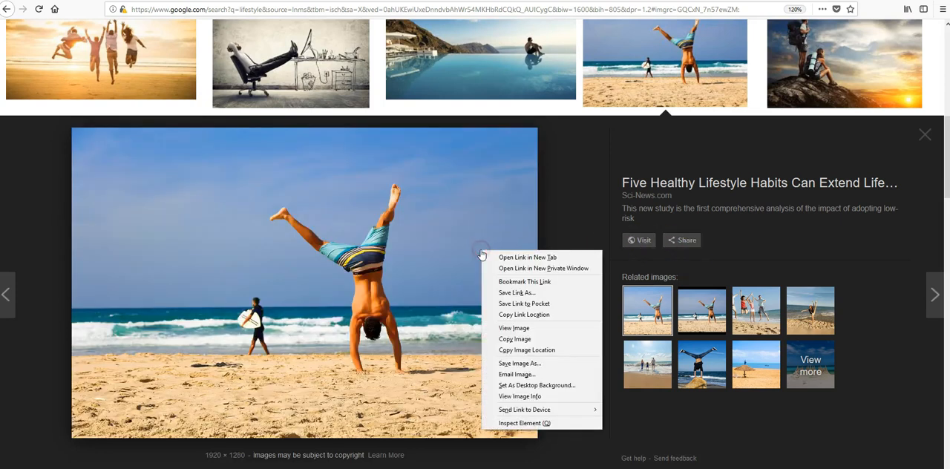
pyautogui.click(517, 351)
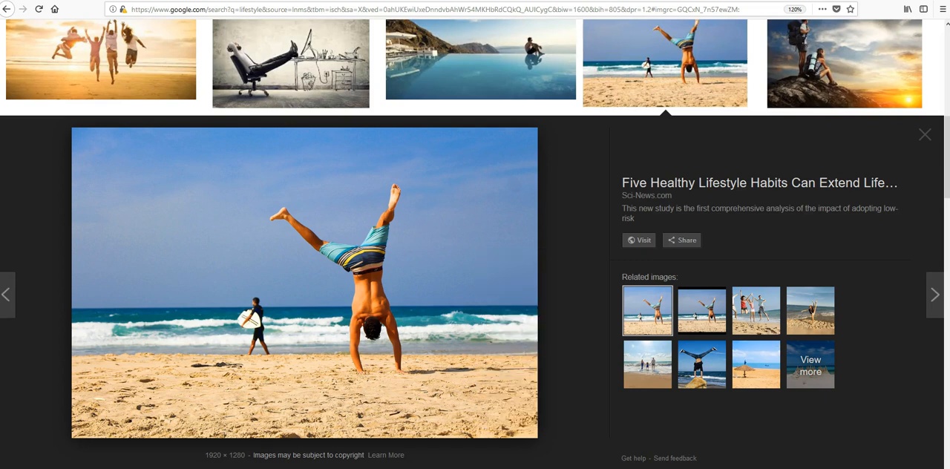
# - Open Notepad and paste the copied image address into it
pyautogui.press('super')
pyautogui.write('notepad')
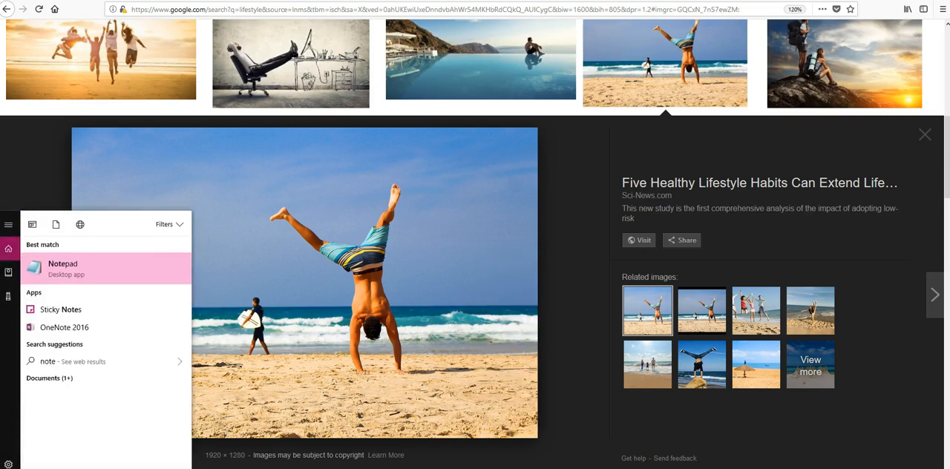
pyautogui.press('Return')
pyautogui.hotkey('ctrl', 'v')
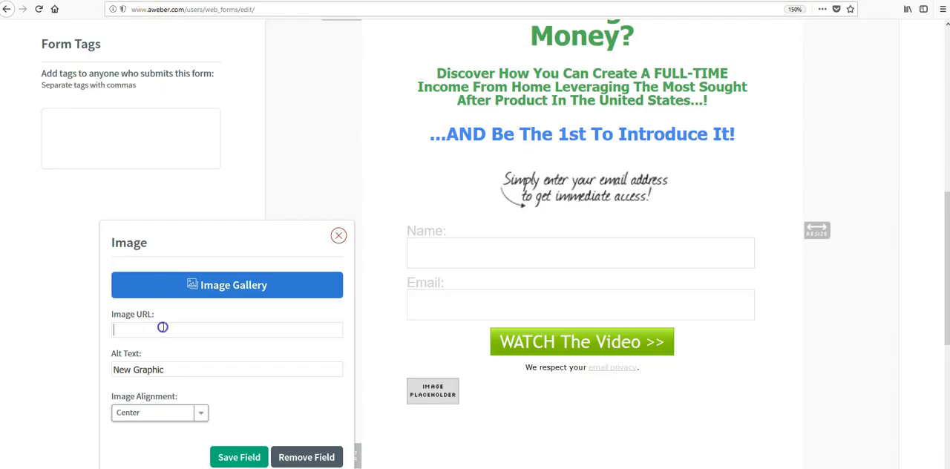
# - Enter the copied handstand photo address as the new image element's URL on the AWeber form and view the placed picture
pyautogui.hotkey('ctrl', 'v')
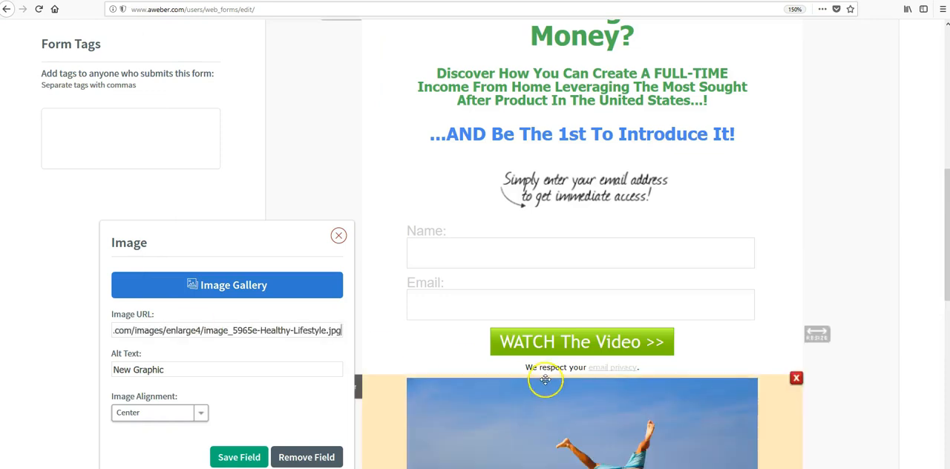
pyautogui.scroll(-3, 552, 376)
pyautogui.scroll(-1, 723, 360)
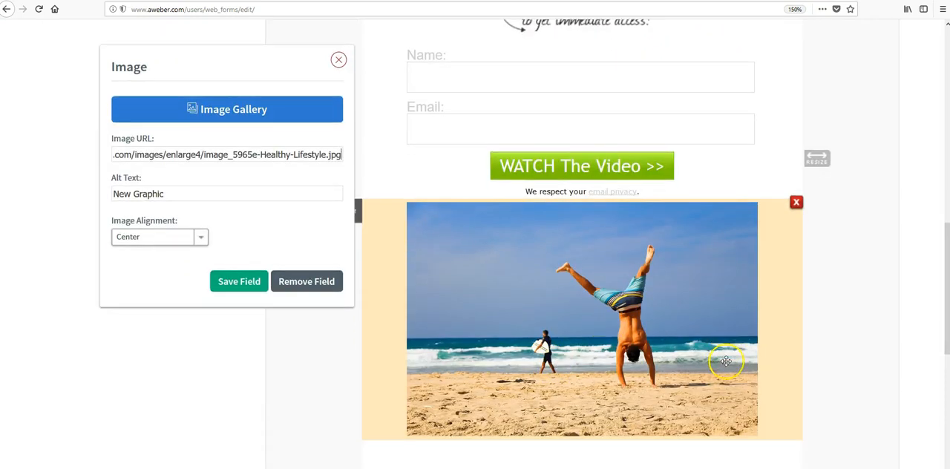
# - Save the image field's settings, then delete the handstand picture element from below the submit button
pyautogui.scroll(2, 713, 360)
pyautogui.moveTo(704, 356); pyautogui.dragTo(683, 303)
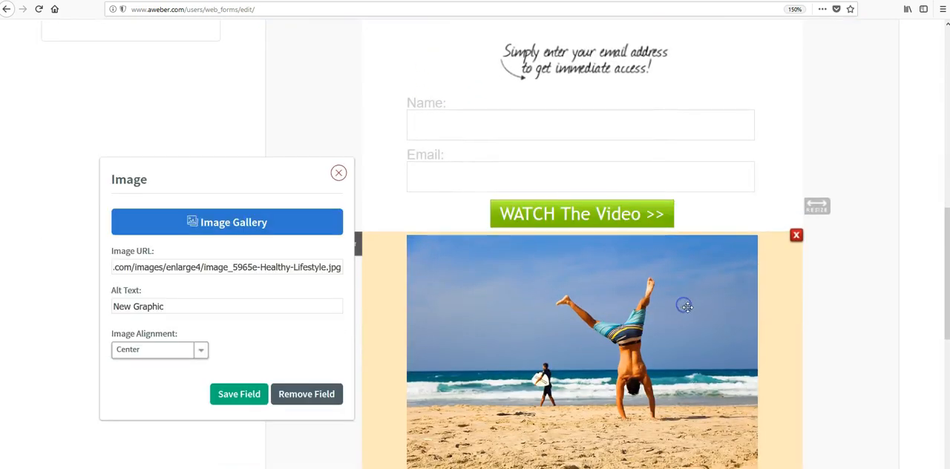
pyautogui.click(244, 400)
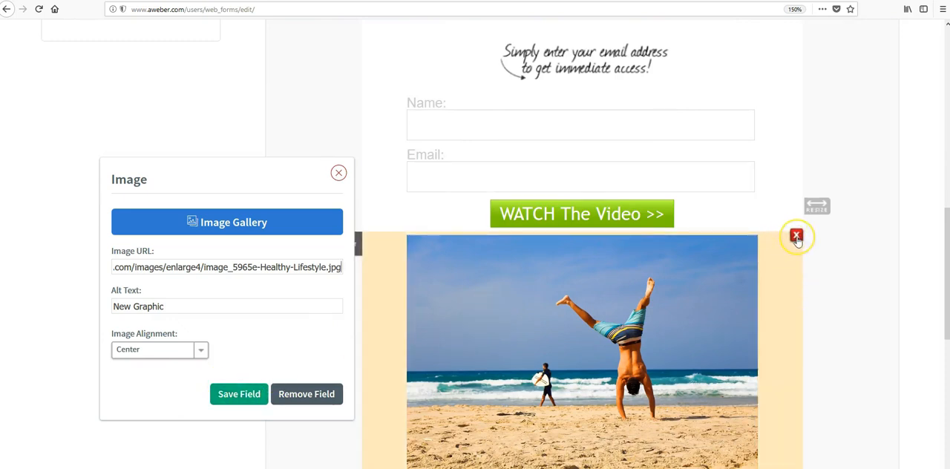
pyautogui.click(796, 236)
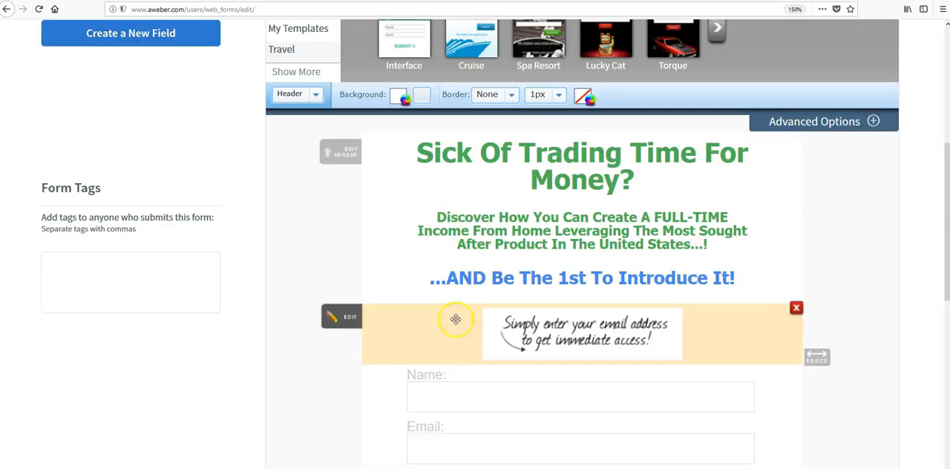
# - Show the advanced styling options for the form body and enter the copied handstand photo address as its background image
pyautogui.click(318, 100)
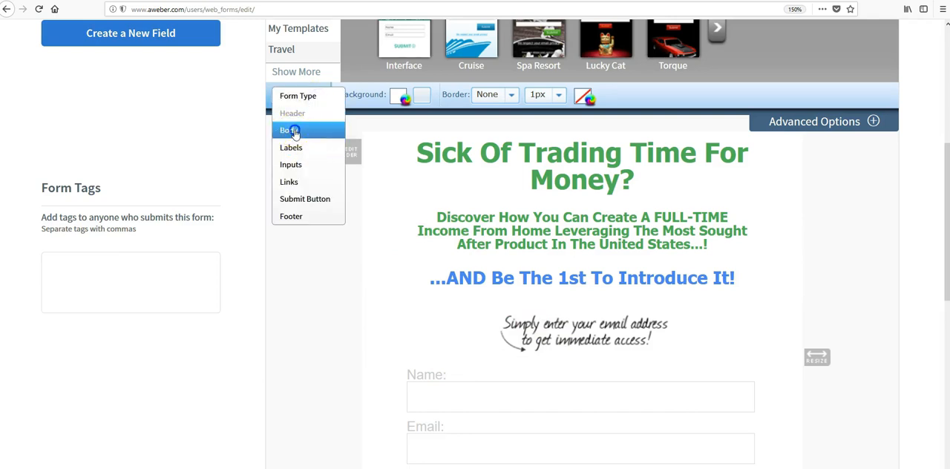
pyautogui.click(294, 132)
pyautogui.scroll(-2, 95, 412)
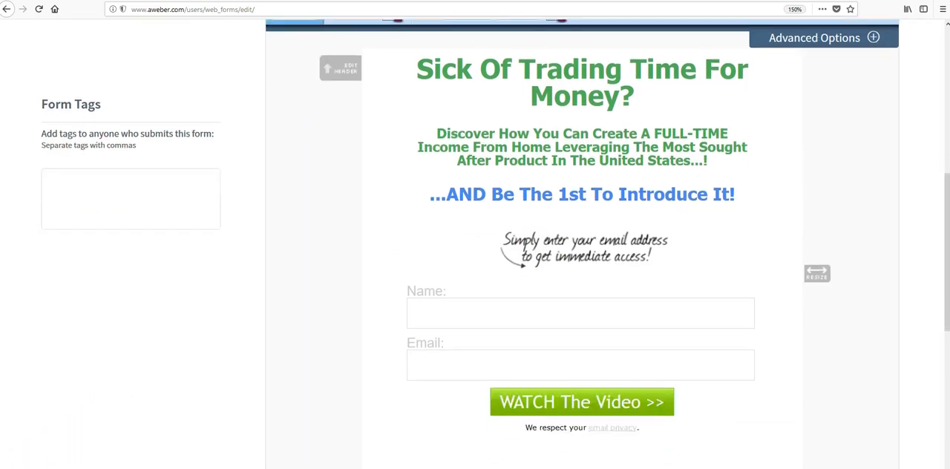
pyautogui.scroll(5, 250, 350)
pyautogui.scroll(-1, 250, 350)
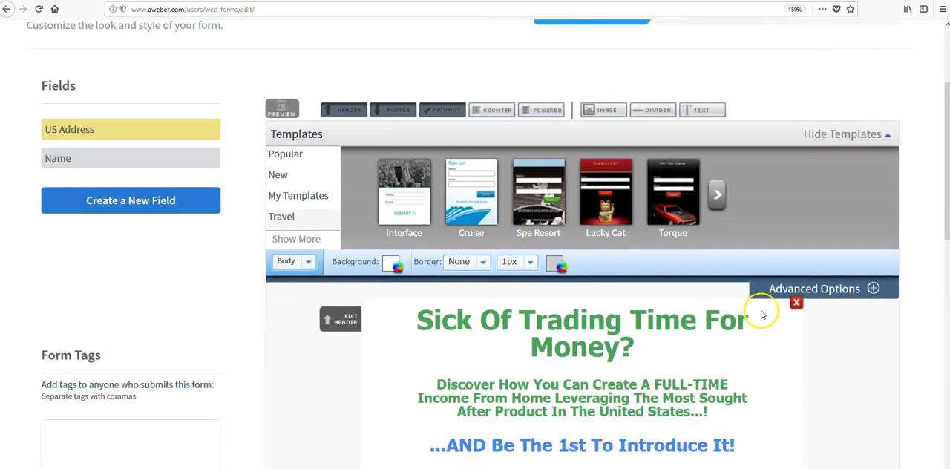
pyautogui.click(800, 295)
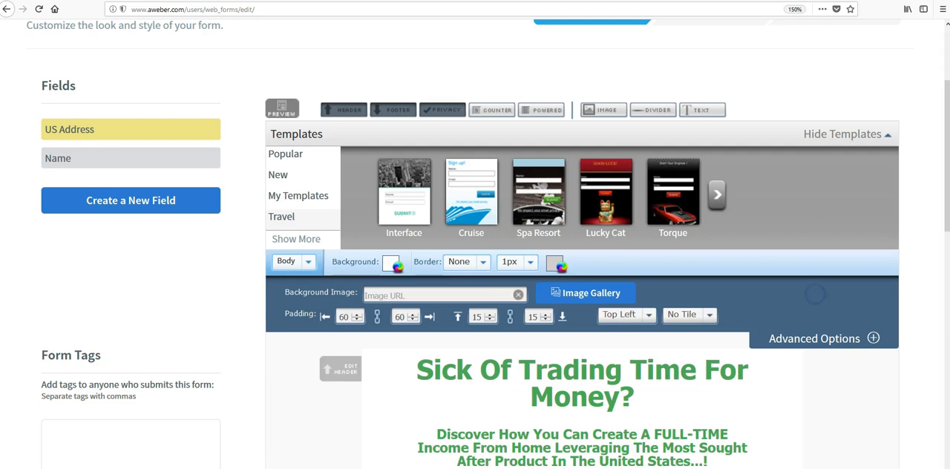
pyautogui.click(494, 295)
pyautogui.hotkey('ctrl', 'v')
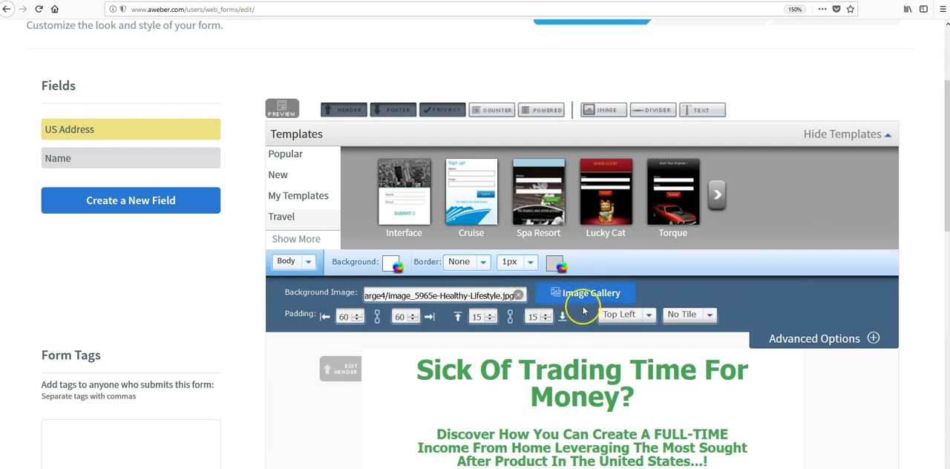
pyautogui.scroll(-3, 594, 293)
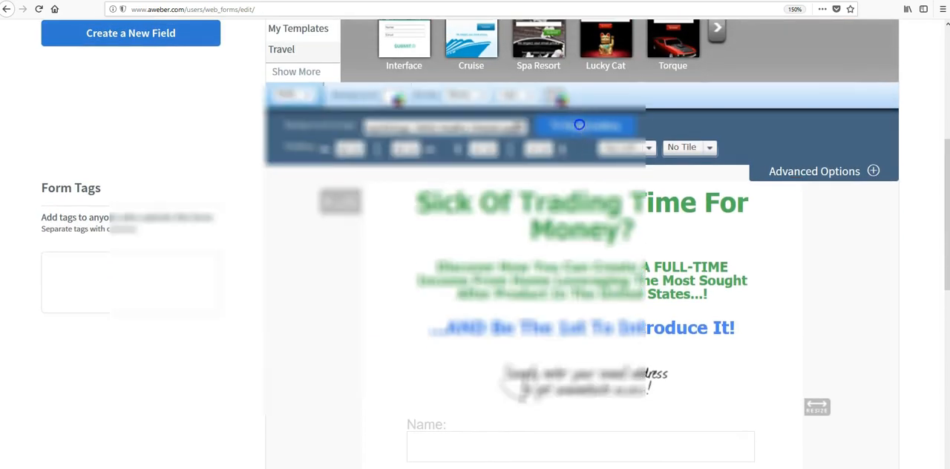
# - Upload the handstand photo to the image gallery, using its copied web address as the file name
pyautogui.click(579, 125)
pyautogui.click(221, 222)
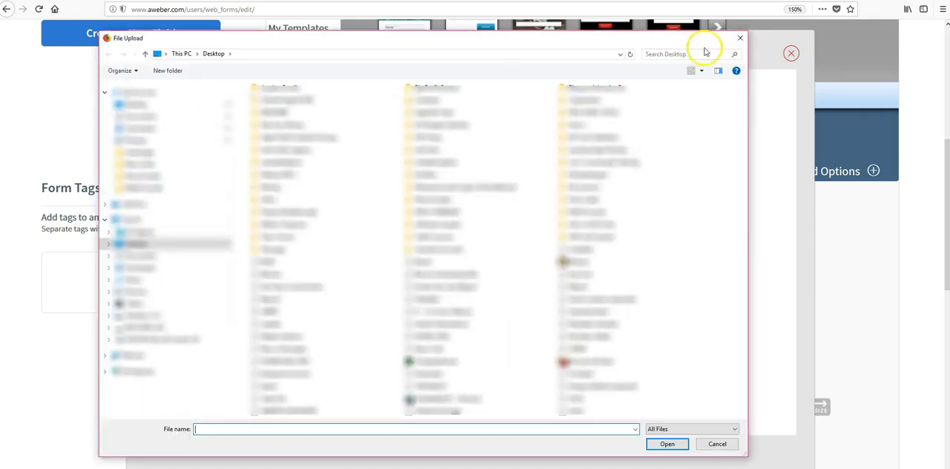
pyautogui.click(740, 38)
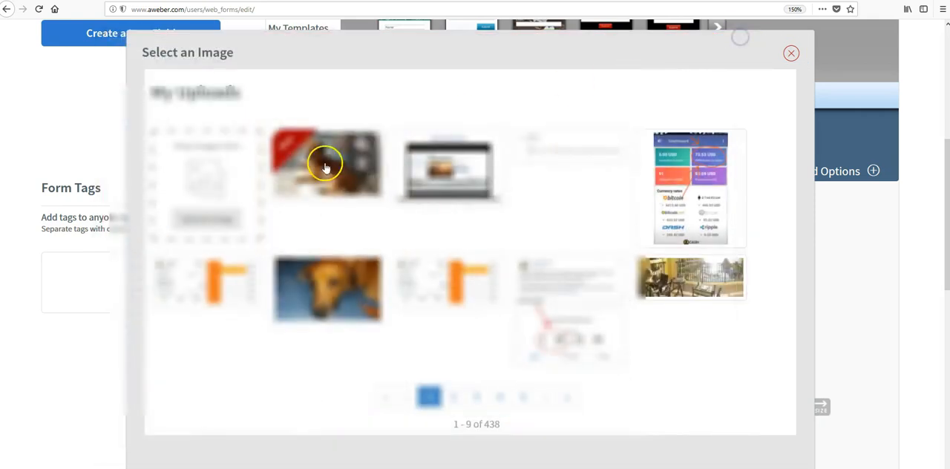
pyautogui.click(219, 220)
pyautogui.hotkey('ctrl', 'v')
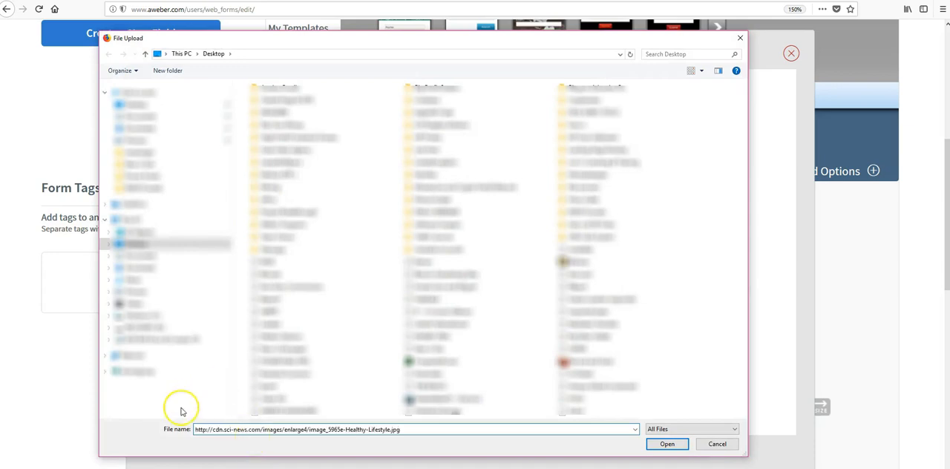
pyautogui.click(668, 444)
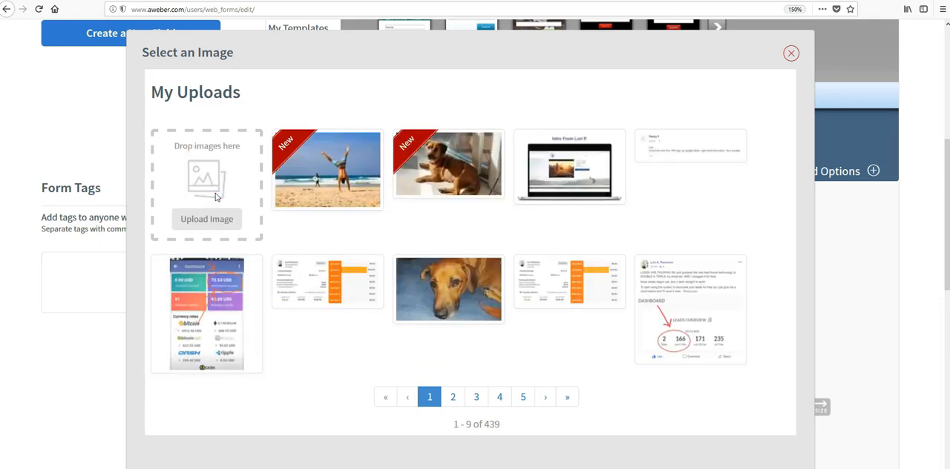
# - Use the uploaded handstand photo as the form body's background image and review the form
pyautogui.click(301, 191)
pyautogui.scroll(-5, 371, 240)
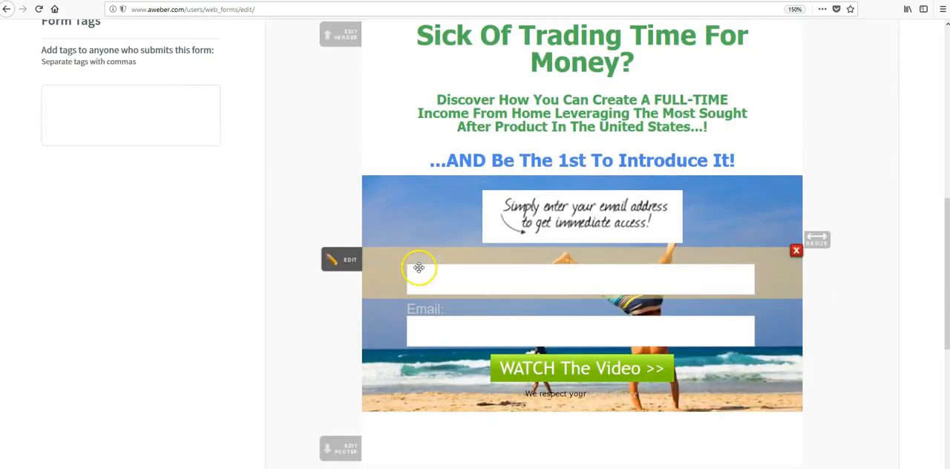
pyautogui.scroll(2, 420, 274)
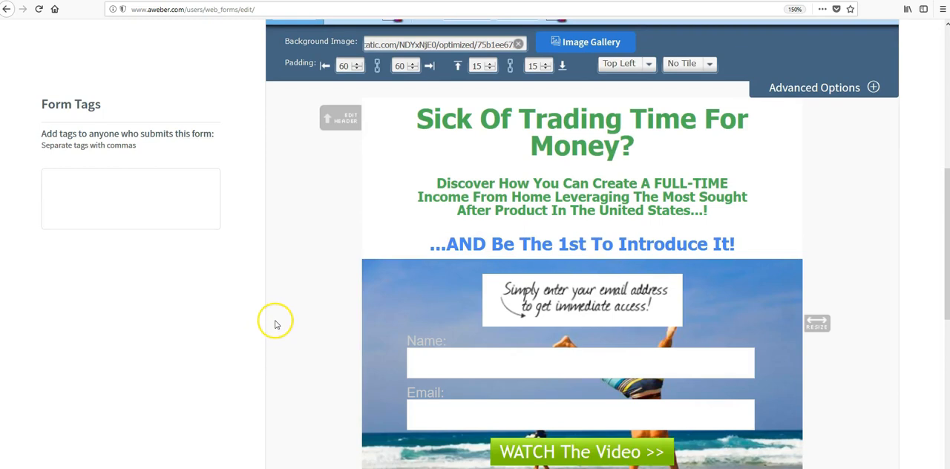
pyautogui.scroll(1, 189, 339)
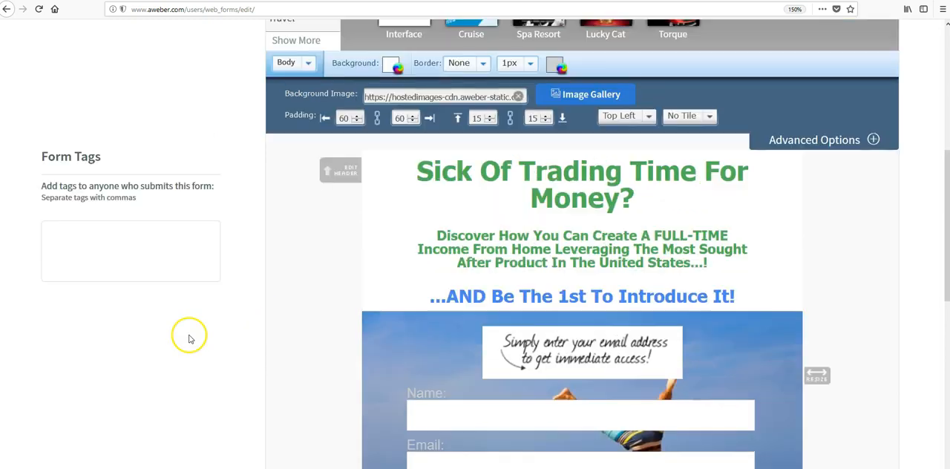
# - Set the uploaded handstand photo as the form header's background image and look over the whole form
pyautogui.click(309, 65)
pyautogui.click(308, 66)
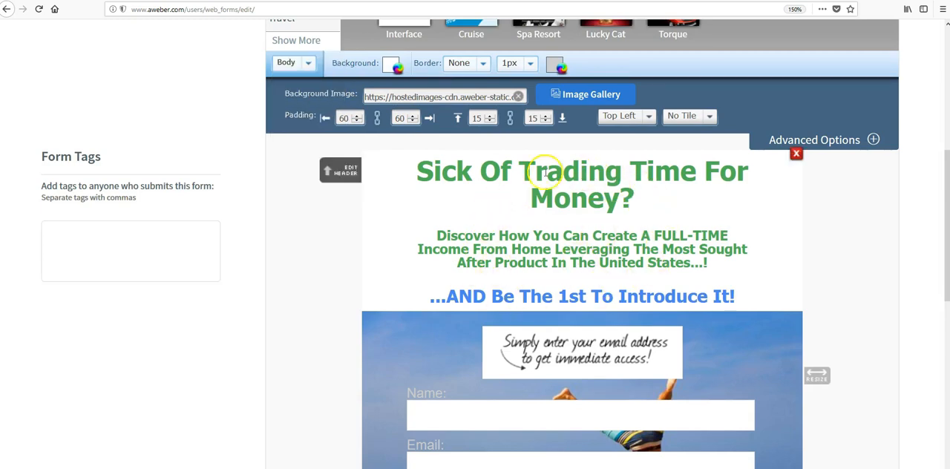
pyautogui.click(296, 63)
pyautogui.click(291, 82)
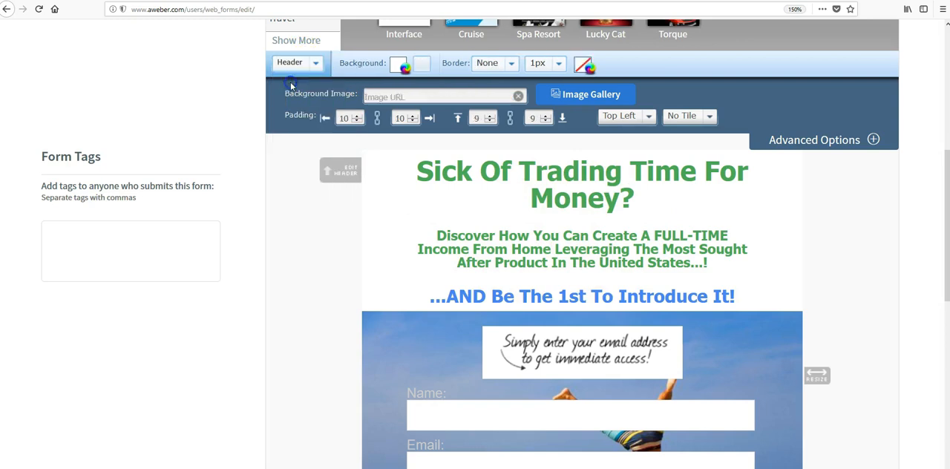
pyautogui.click(409, 97)
pyautogui.hotkey('ctrl', 'v')
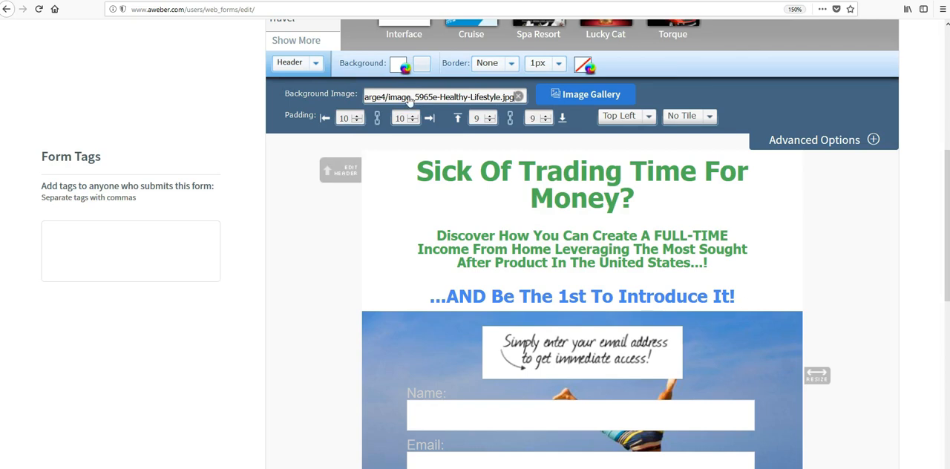
pyautogui.click(590, 94)
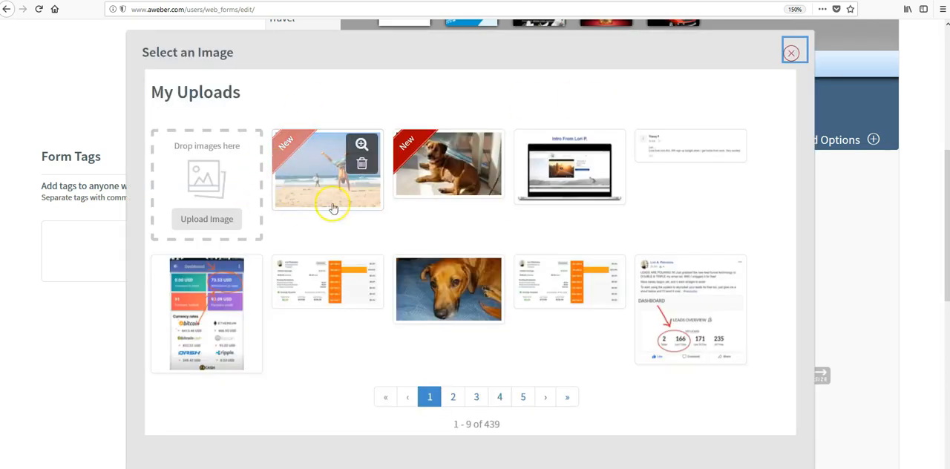
pyautogui.click(301, 188)
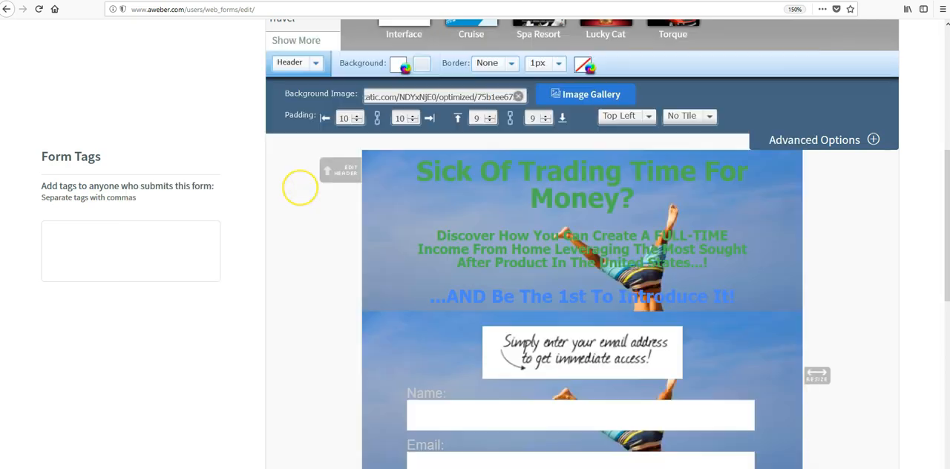
pyautogui.scroll(-2, 236, 244)
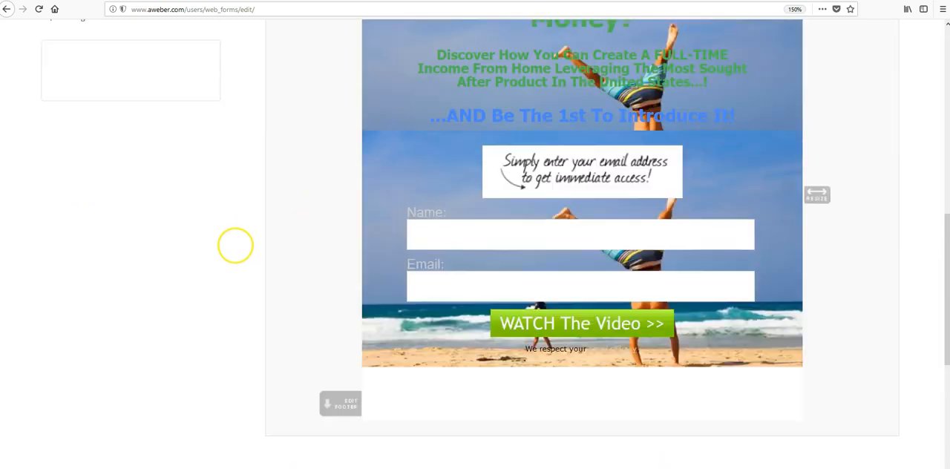
pyautogui.scroll(2, 236, 244)
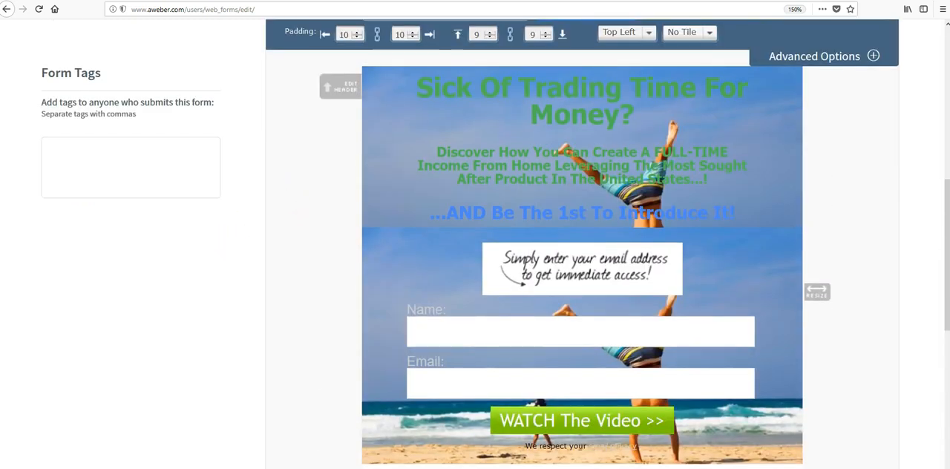
pyautogui.scroll(2, 475, 245)
pyautogui.scroll(-2, 475, 244)
pyautogui.scroll(1, 475, 245)
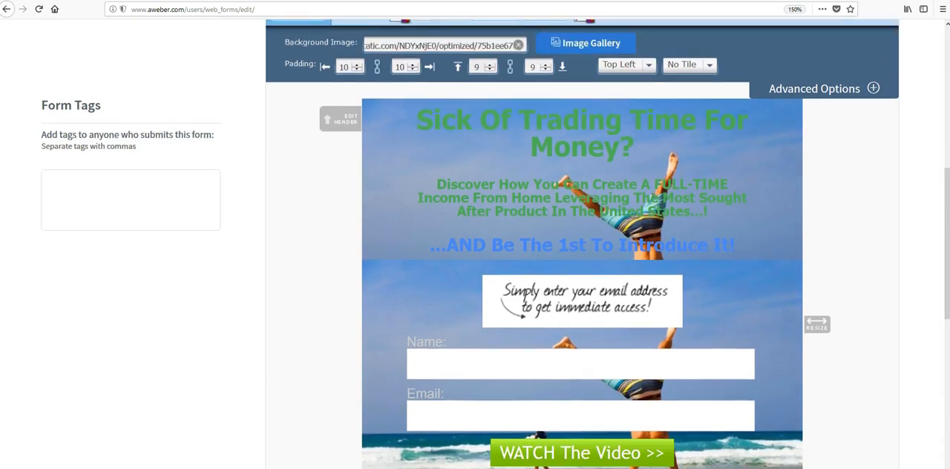
pyautogui.scroll(2, 361, 250)
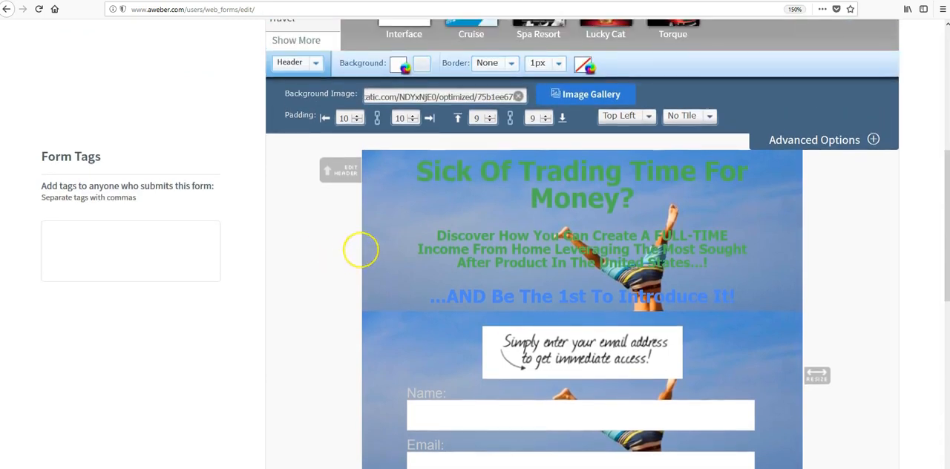
# - Clear the background image from both the form header and the form body
pyautogui.click(520, 96)
pyautogui.scroll(-4, 509, 206)
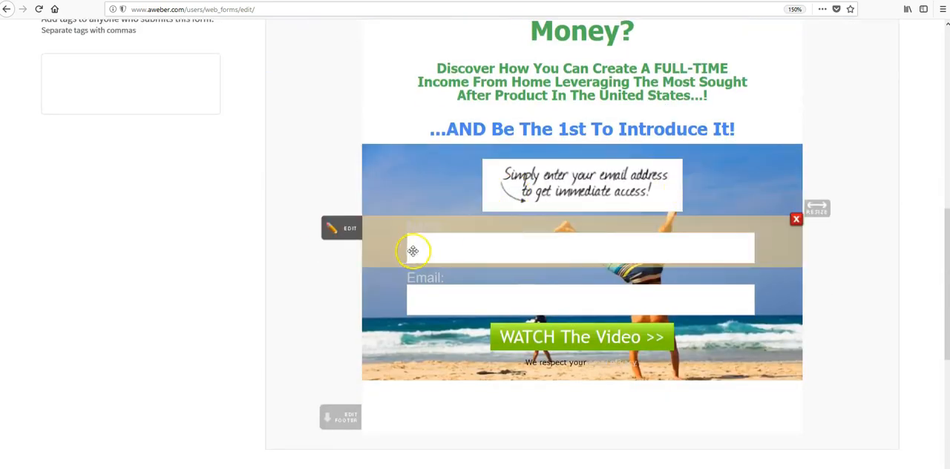
pyautogui.scroll(8, 413, 251)
pyautogui.click(319, 231)
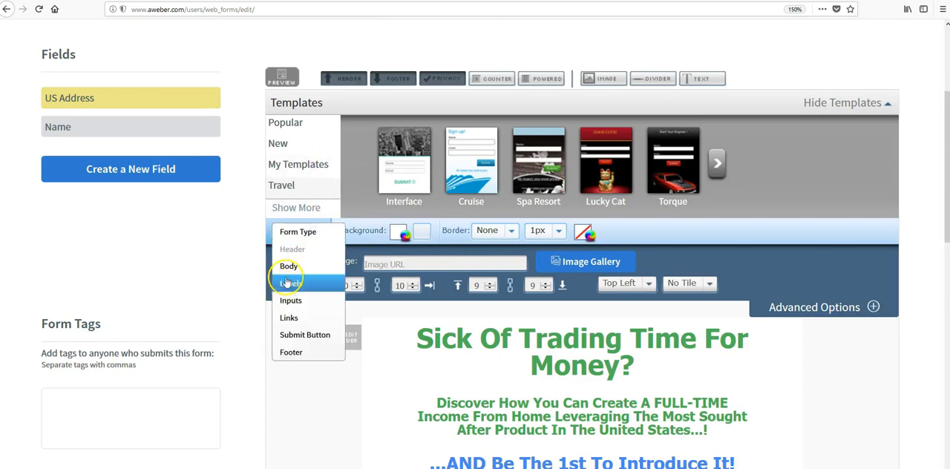
pyautogui.click(298, 267)
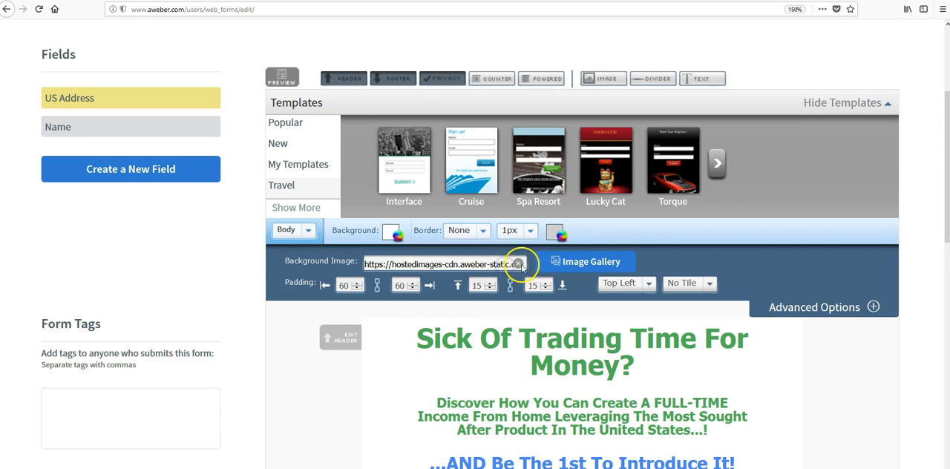
pyautogui.click(518, 264)
pyautogui.scroll(-4, 519, 262)
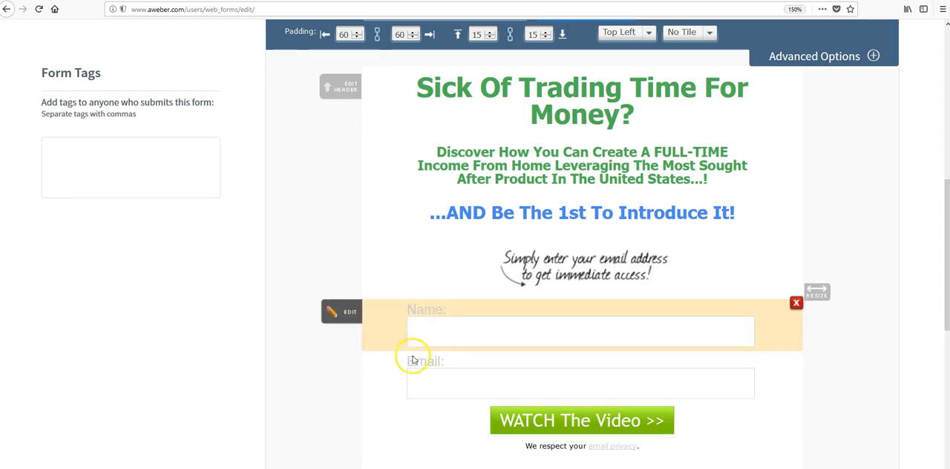
# - Enter the copied address of the tropical beach seashell wallpaper as the form body's background image
pyautogui.scroll(2, 348, 75)
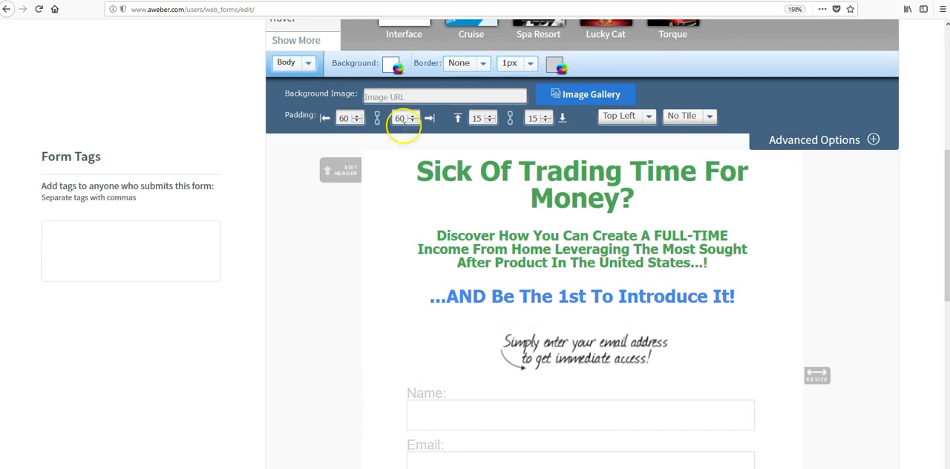
pyautogui.click(406, 97)
pyautogui.hotkey('ctrl', 'v')
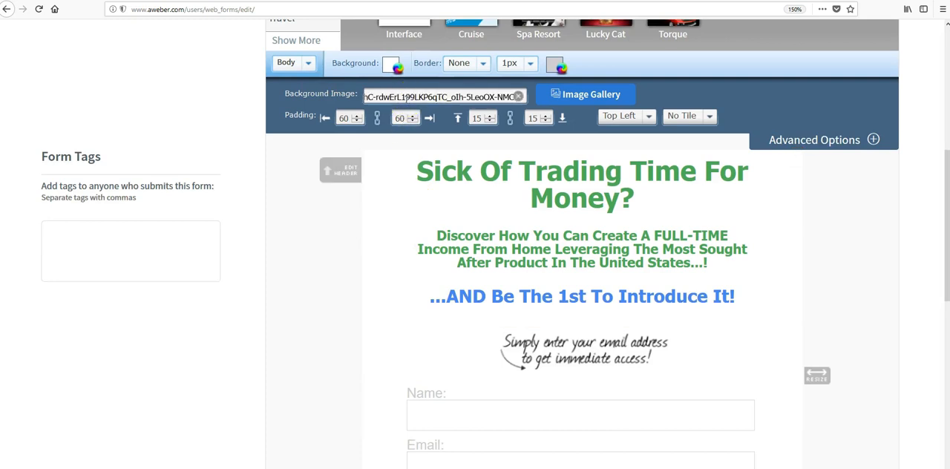
pyautogui.click(593, 95)
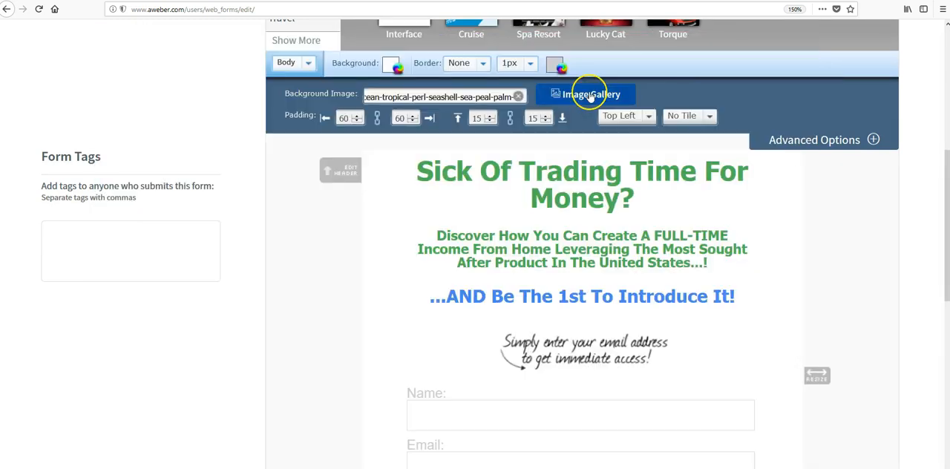
# - Upload the tropical beach seashell wallpaper from its copied address to the image gallery and use it as the body's background image
pyautogui.click(596, 95)
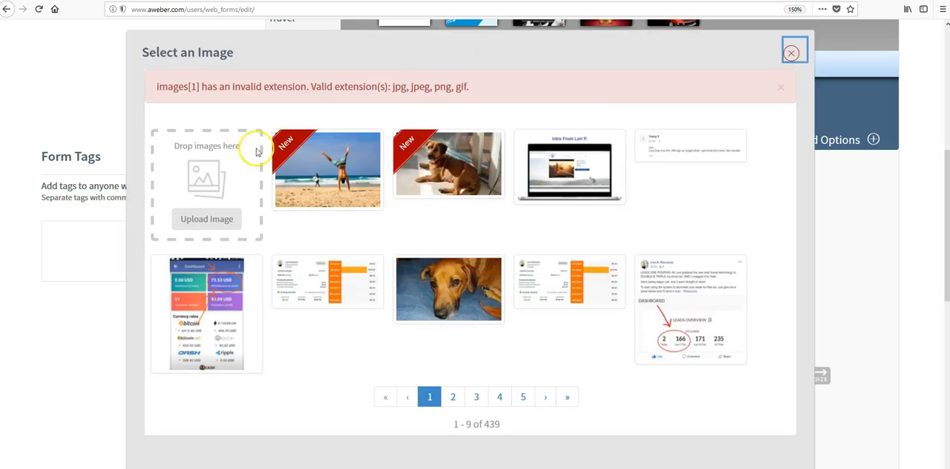
pyautogui.click(223, 221)
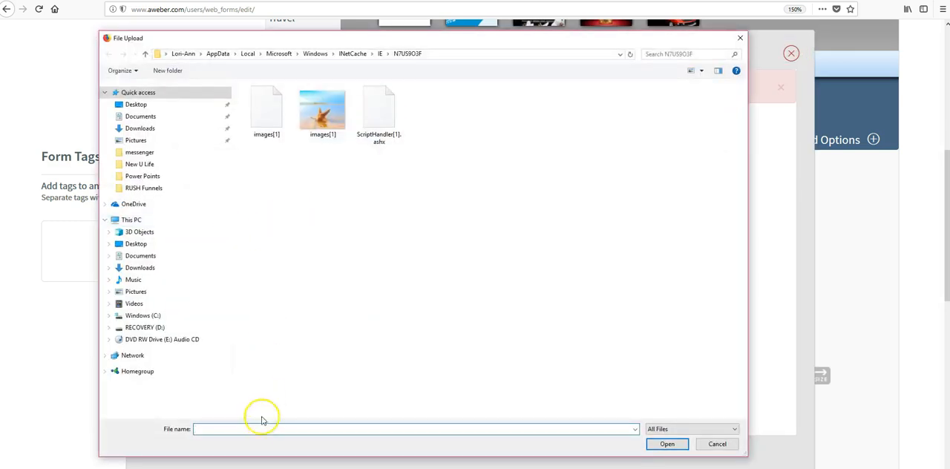
pyautogui.hotkey('ctrl', 'v')
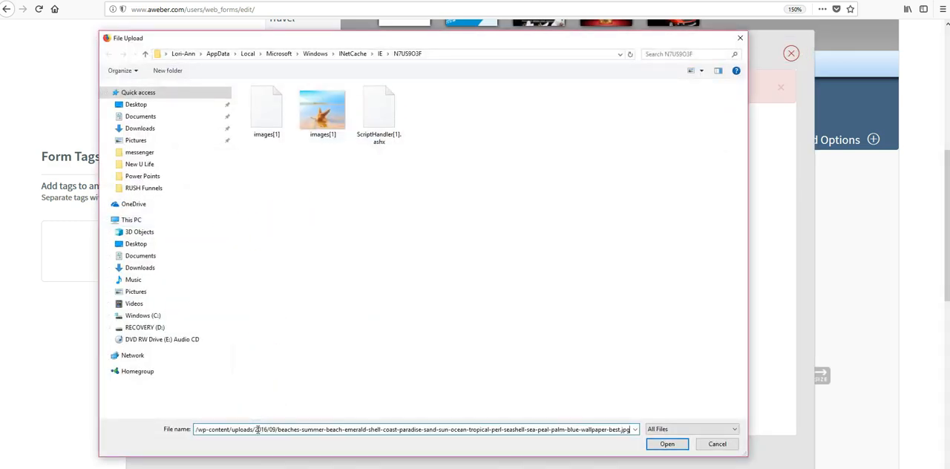
pyautogui.click(656, 439)
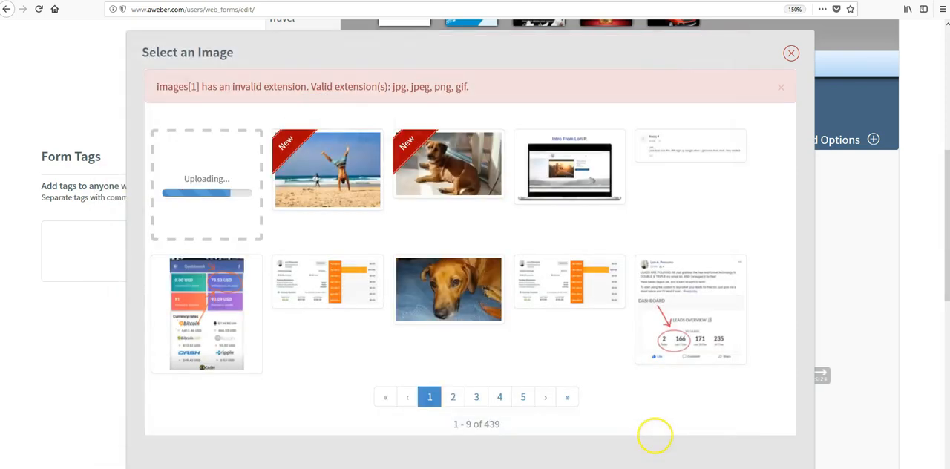
pyautogui.moveTo(352, 199)
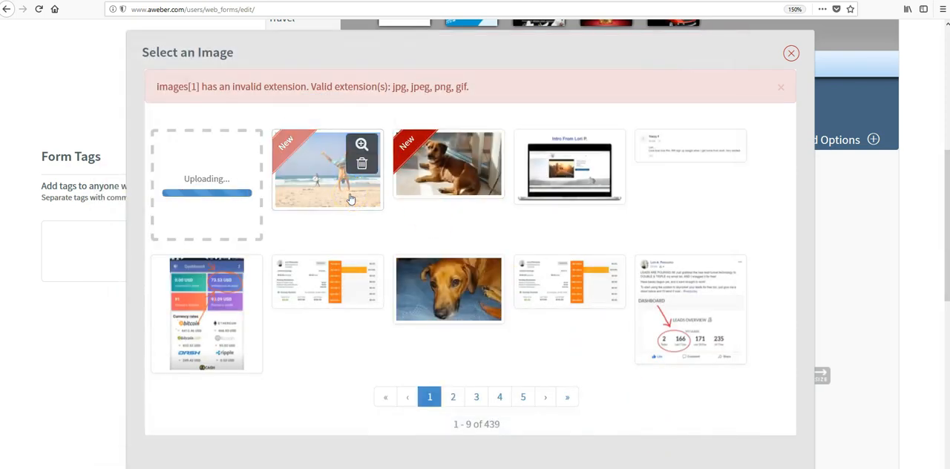
pyautogui.click(293, 190)
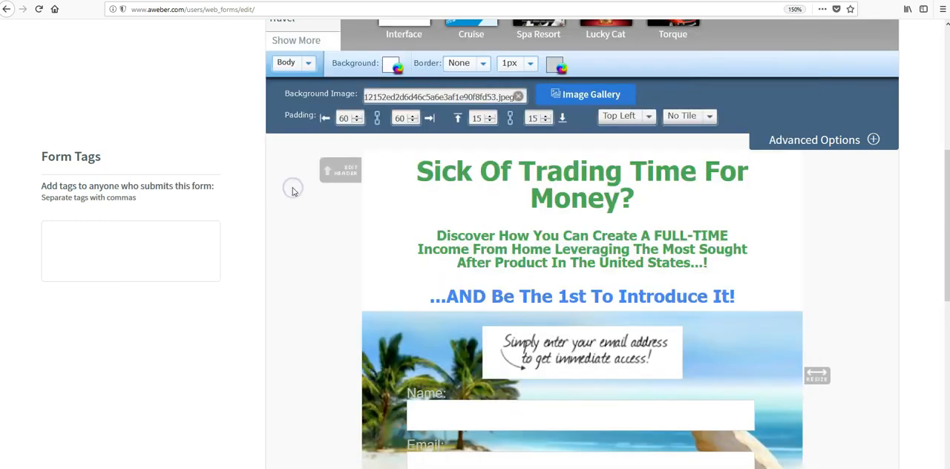
# - Remove the "We respect your email privacy" line from beneath the submit button of the form
pyautogui.scroll(-5, 403, 218)
pyautogui.scroll(2, 403, 218)
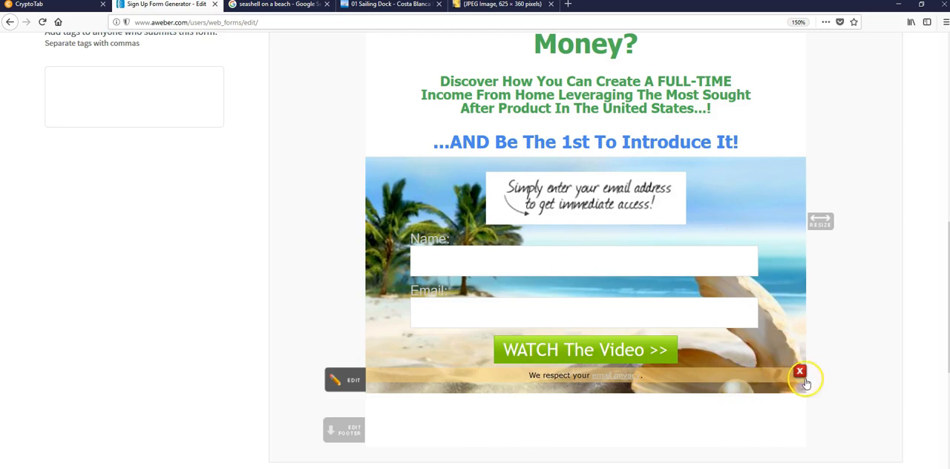
pyautogui.click(800, 373)
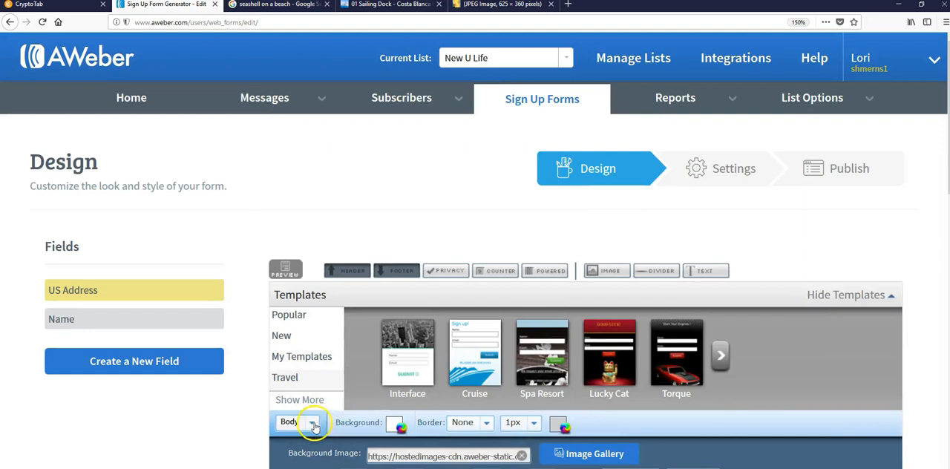
pyautogui.click(312, 363)
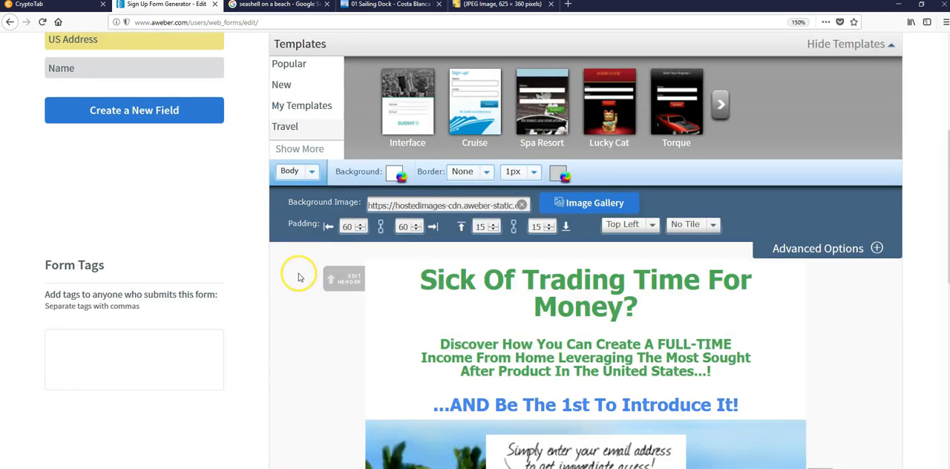
# - Select the form's footer for styling, set its background colour to blue 71bbf7, and compare it with the rest of the form
pyautogui.click(308, 172)
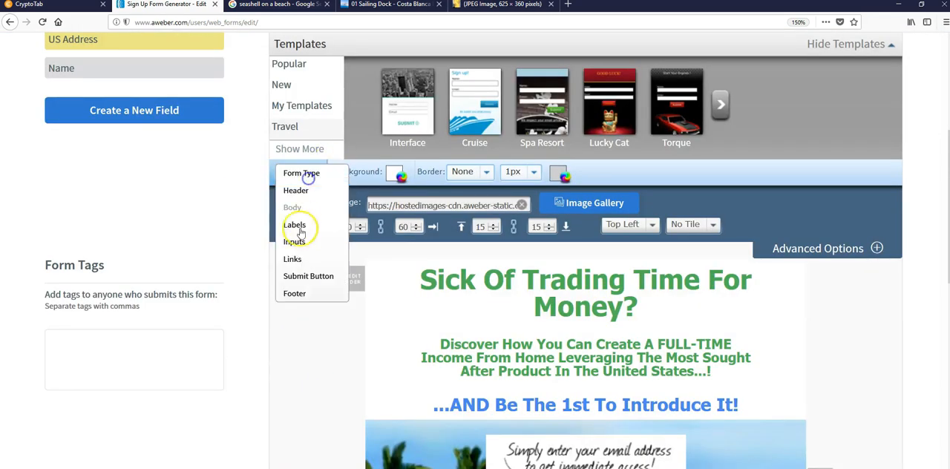
pyautogui.click(303, 294)
pyautogui.scroll(-5, 504, 222)
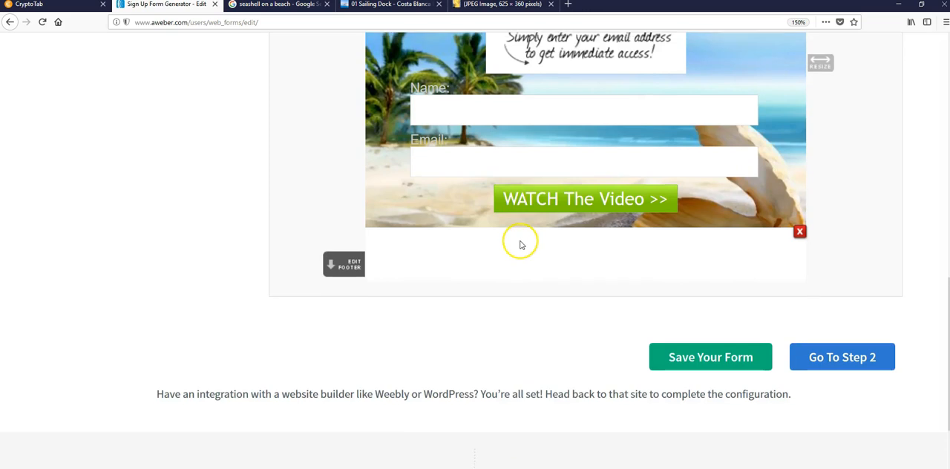
pyautogui.scroll(5, 512, 249)
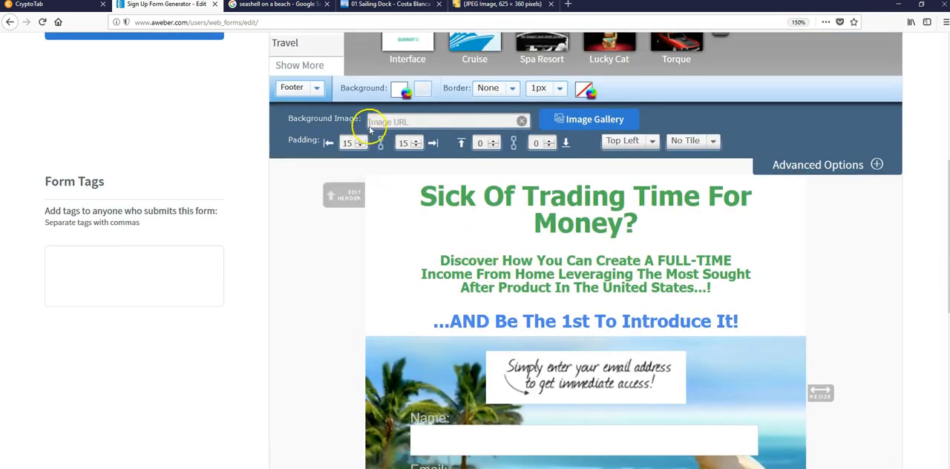
pyautogui.click(399, 90)
pyautogui.moveTo(557, 102)
pyautogui.mouseDown()
pyautogui.moveTo(556, 123)
pyautogui.moveTo(532, 123)
pyautogui.moveTo(519, 104)
pyautogui.moveTo(486, 88)
pyautogui.moveTo(544, 135)
pyautogui.moveTo(486, 90)
pyautogui.mouseUp()
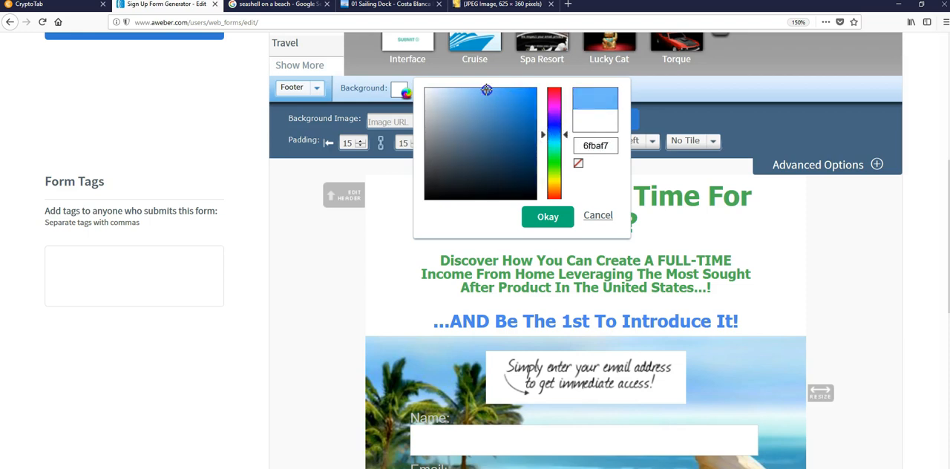
pyautogui.click(550, 216)
pyautogui.scroll(-5, 604, 230)
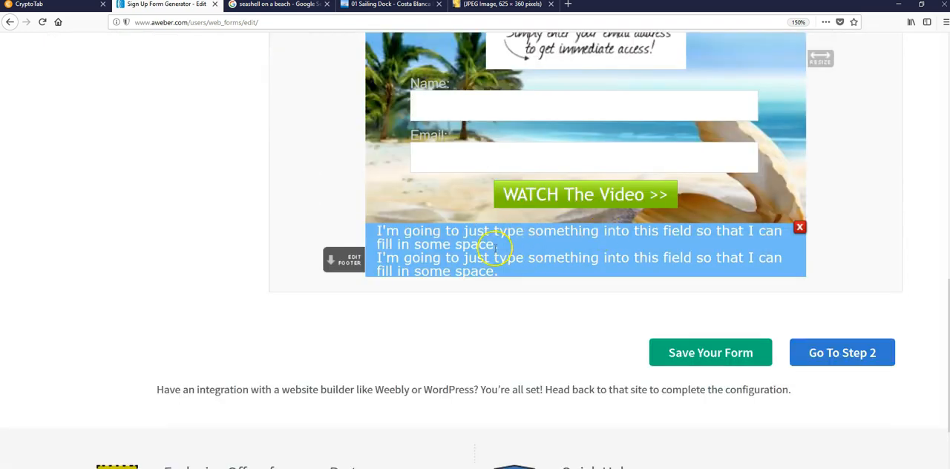
pyautogui.scroll(2, 492, 245)
pyautogui.scroll(4, 441, 330)
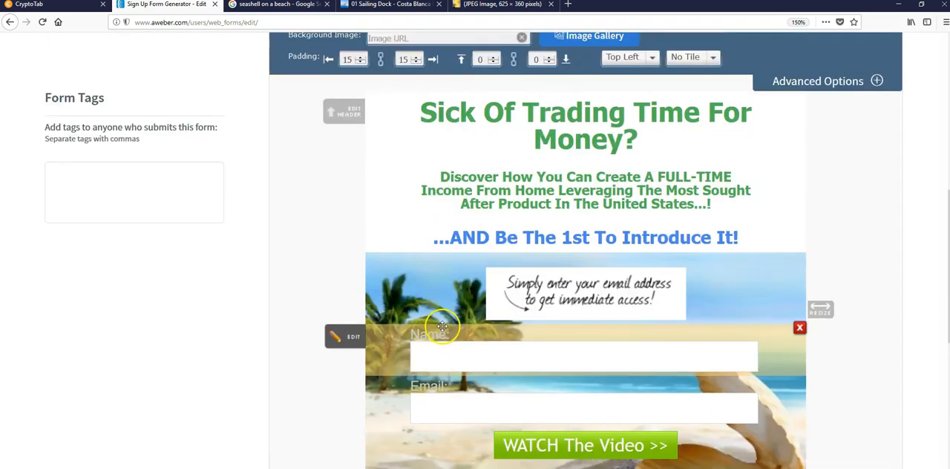
pyautogui.scroll(-4, 443, 326)
pyautogui.scroll(4, 443, 326)
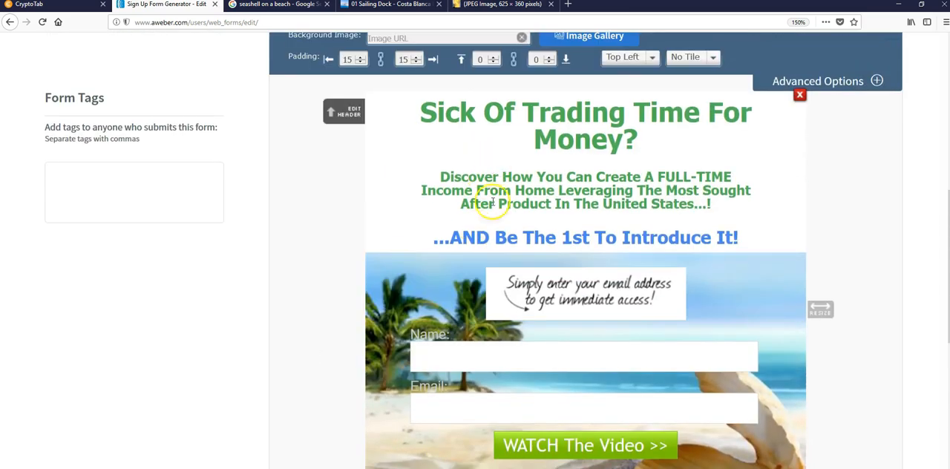
# - Copy the colour code of the footer's blue background and confirm the colour
pyautogui.scroll(2, 375, 112)
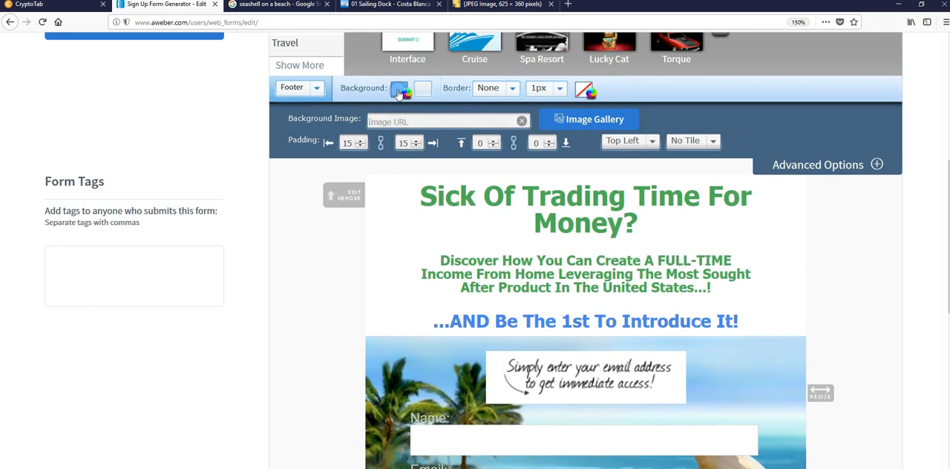
pyautogui.click(404, 94)
pyautogui.click(611, 146)
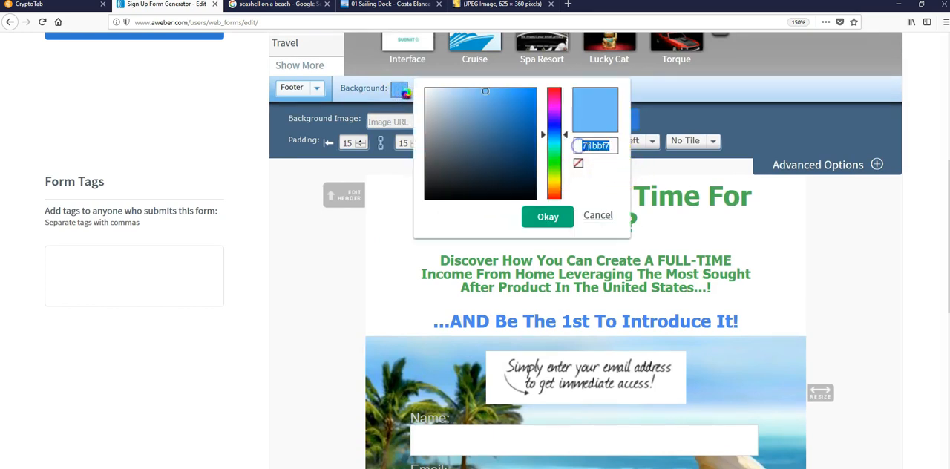
pyautogui.rightClick(586, 146)
pyautogui.click(612, 174)
pyautogui.scroll(-3, 607, 182)
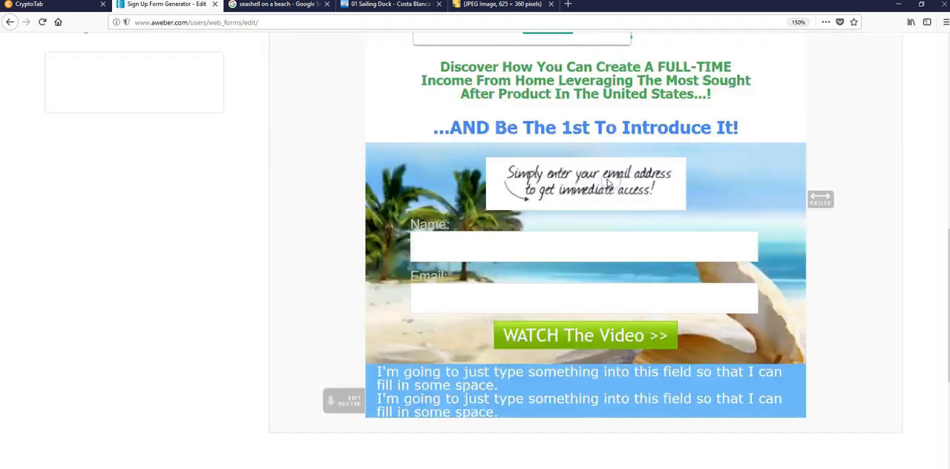
pyautogui.scroll(-2, 593, 174)
pyautogui.scroll(3, 578, 159)
pyautogui.click(547, 46)
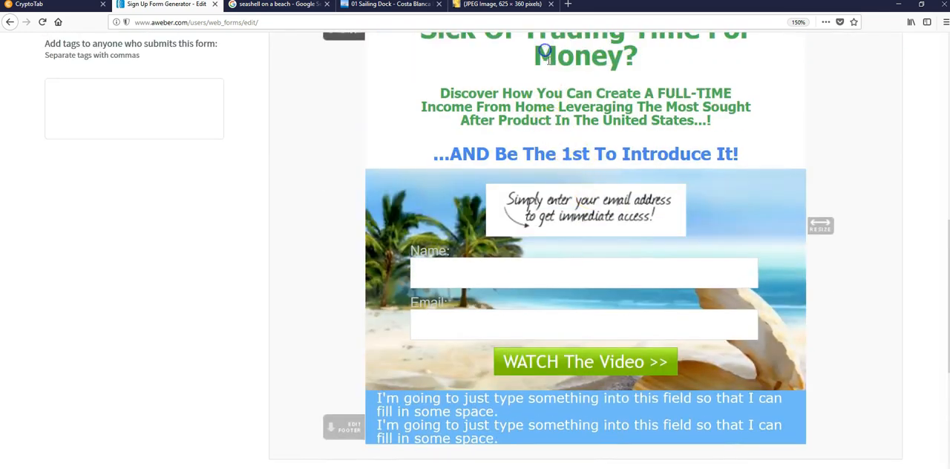
pyautogui.click(571, 418)
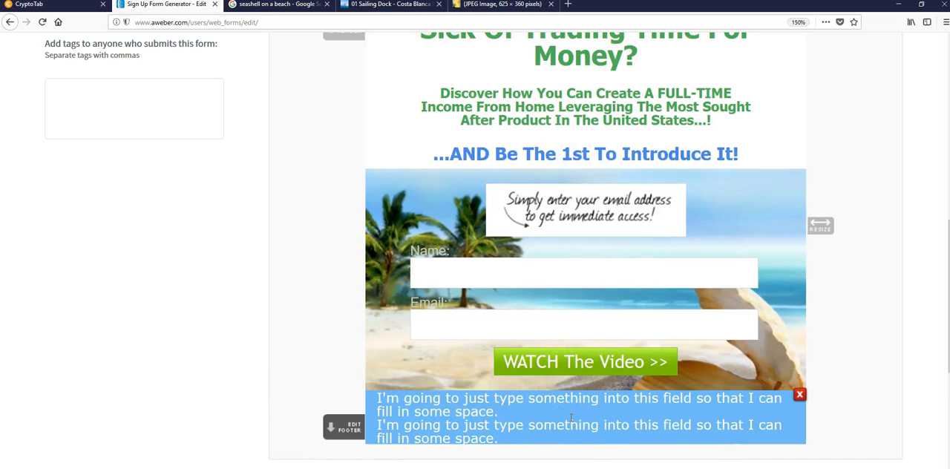
# - Set the footer's background colour to the paler blue b4daf7 and copy its colour code
pyautogui.scroll(4, 418, 240)
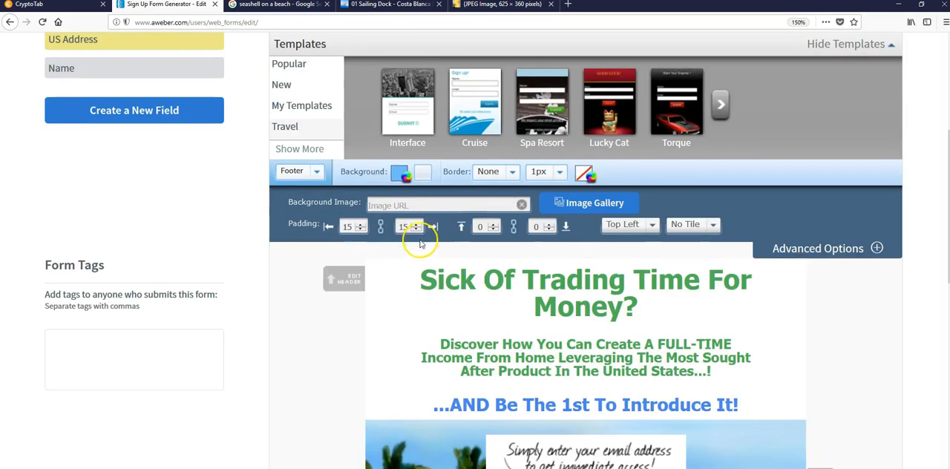
pyautogui.click(399, 175)
pyautogui.moveTo(475, 173); pyautogui.dragTo(459, 173)
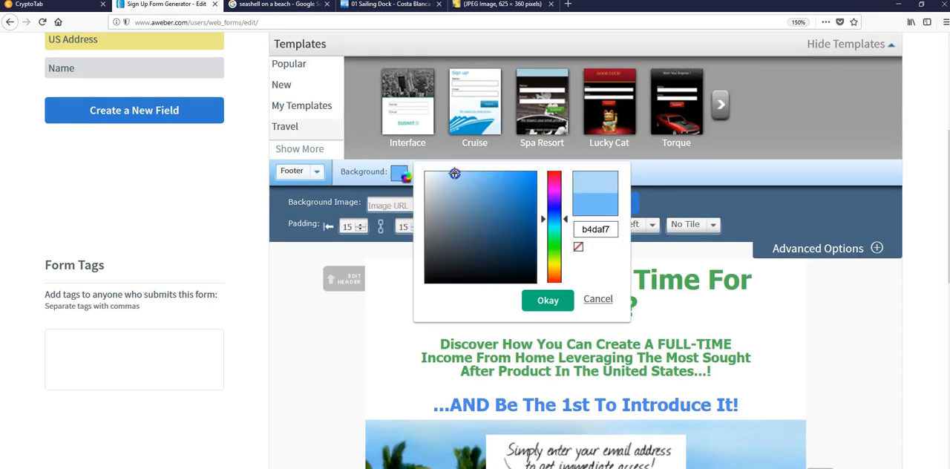
pyautogui.scroll(-5, 454, 173)
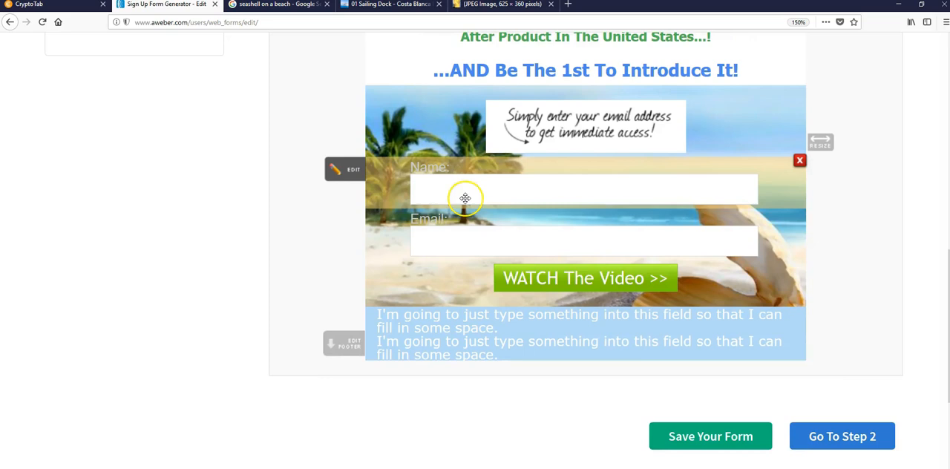
pyautogui.scroll(4, 464, 198)
pyautogui.moveTo(608, 147); pyautogui.dragTo(573, 146)
pyautogui.rightClick(583, 142)
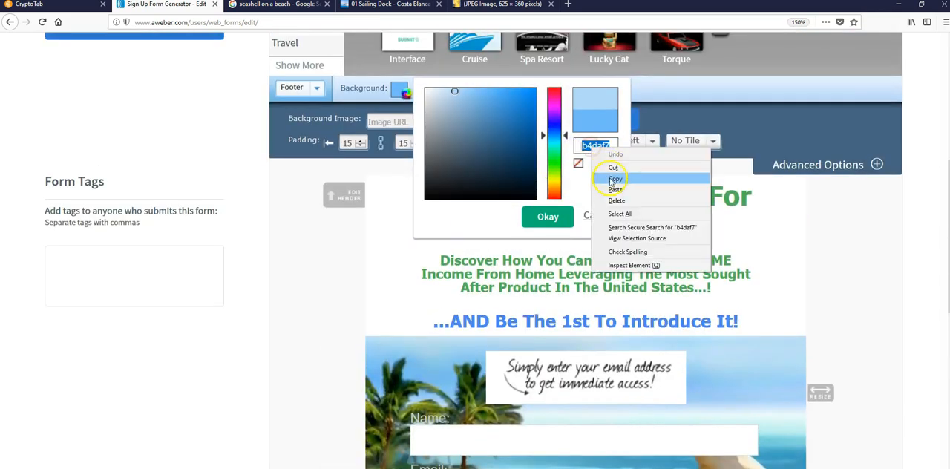
pyautogui.click(610, 176)
pyautogui.click(548, 217)
pyautogui.scroll(-6, 547, 223)
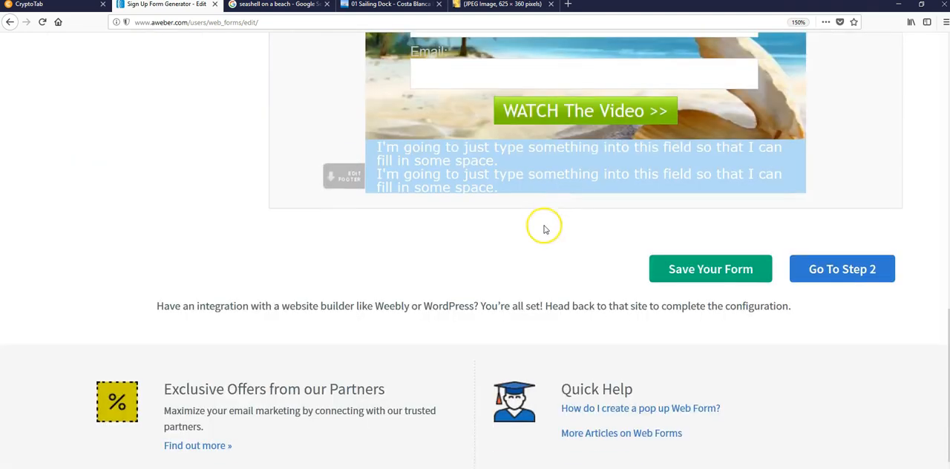
# - Hide the footer's filler text by setting all of its text colour to b4daf7, and save the footer field
pyautogui.click(531, 182)
pyautogui.scroll(-7, 467, 225)
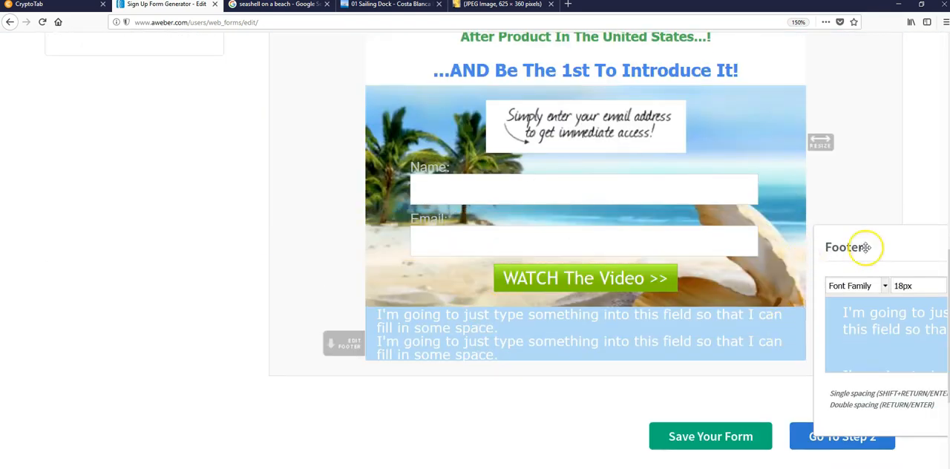
pyautogui.moveTo(863, 240); pyautogui.dragTo(226, 182)
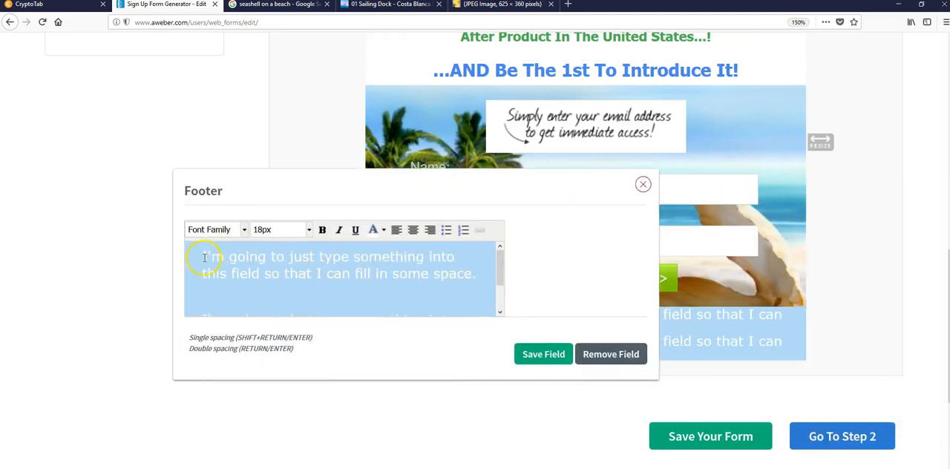
pyautogui.moveTo(202, 256); pyautogui.dragTo(483, 319)
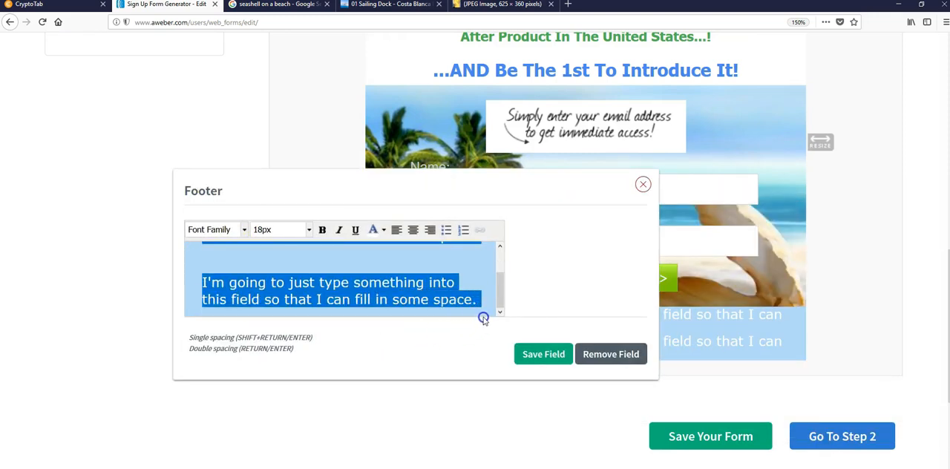
pyautogui.click(384, 230)
pyautogui.click(413, 304)
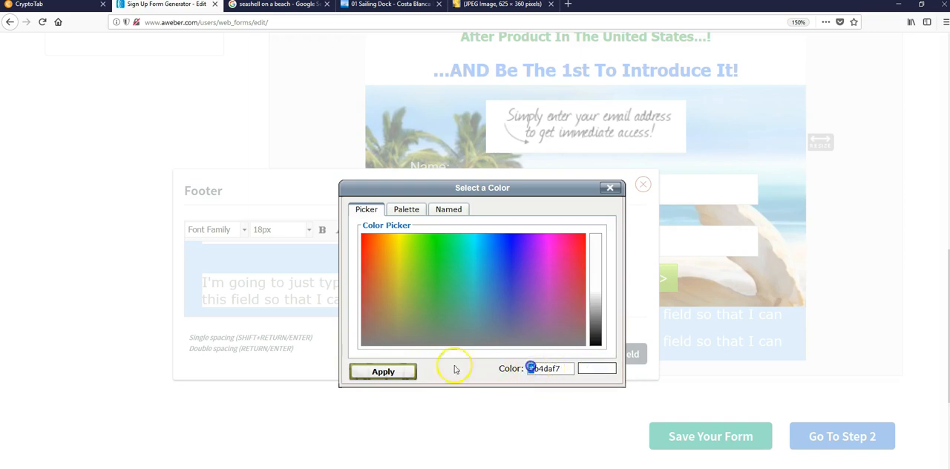
pyautogui.click(405, 369)
pyautogui.click(402, 298)
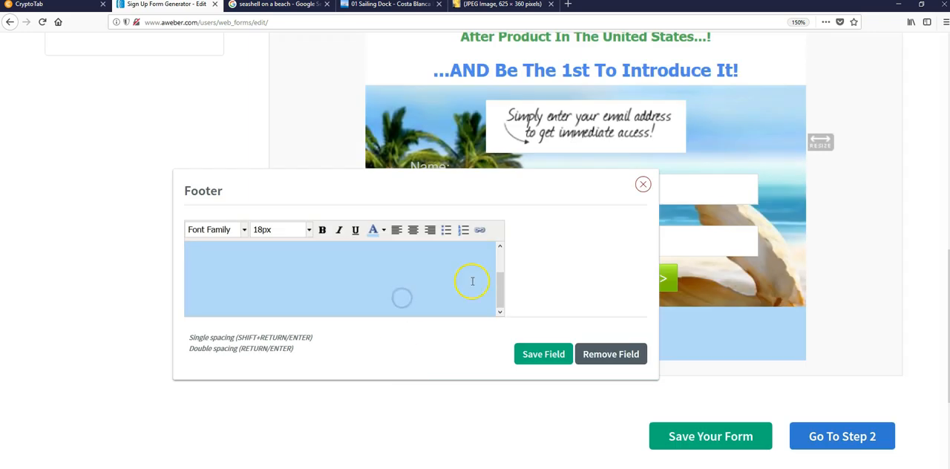
pyautogui.click(544, 357)
pyautogui.scroll(-6, 520, 334)
pyautogui.scroll(3, 415, 356)
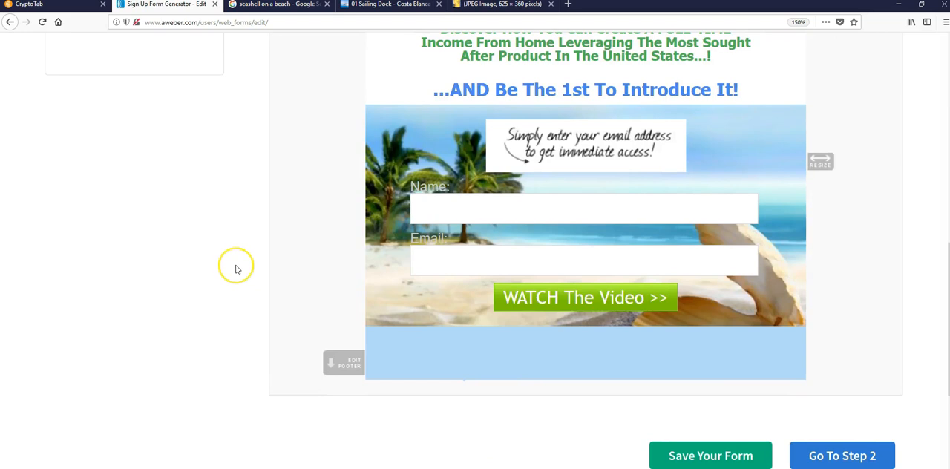
# - Add a blank line below "...AND Be The 1st To Introduce It!" in the form's header and save the field
pyautogui.scroll(4, 236, 269)
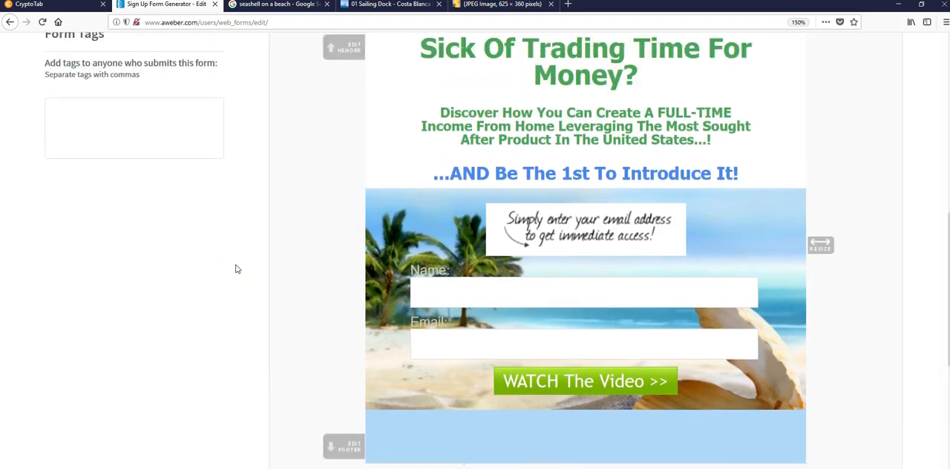
pyautogui.click(50, 385)
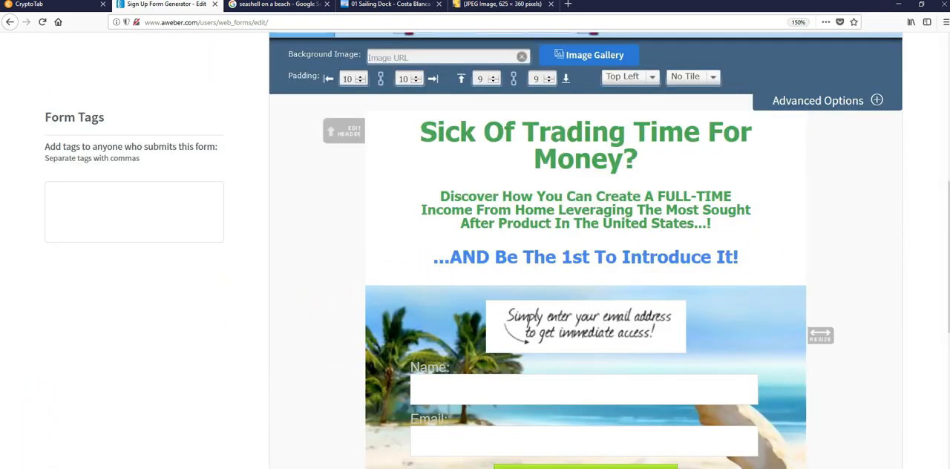
pyautogui.scroll(2, 191, 176)
pyautogui.click(507, 295)
pyautogui.moveTo(820, 134); pyautogui.dragTo(254, 81)
pyautogui.scroll(-5, 415, 176)
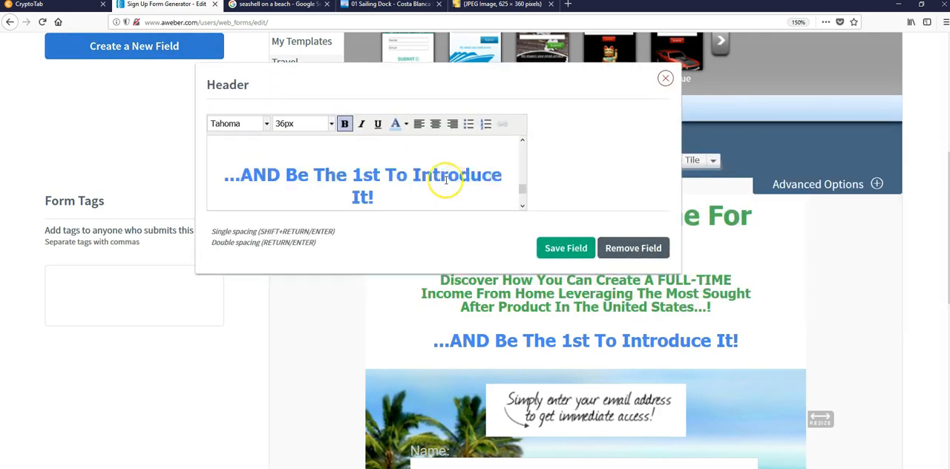
pyautogui.scroll(-1, 431, 182)
pyautogui.scroll(-1, 431, 182)
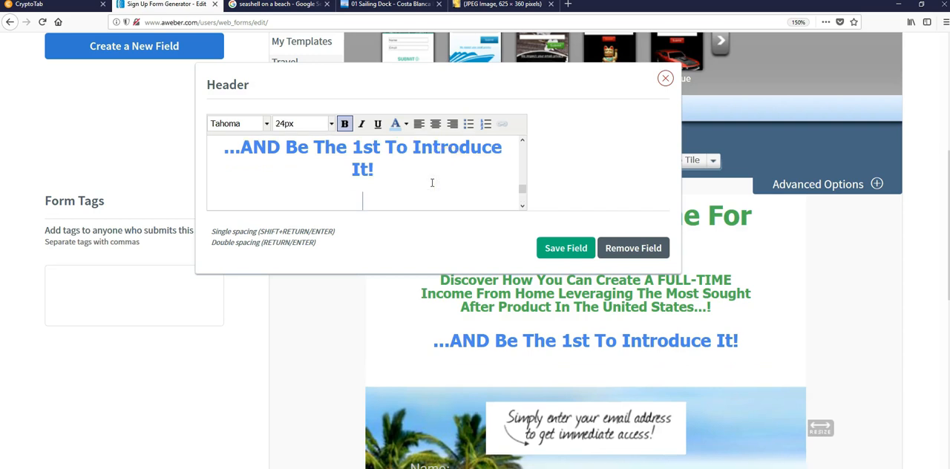
pyautogui.click(566, 248)
# - Select the form's body for styling and give it a dotted border 2px thick
pyautogui.scroll(4, 630, 172)
pyautogui.scroll(-3, 630, 171)
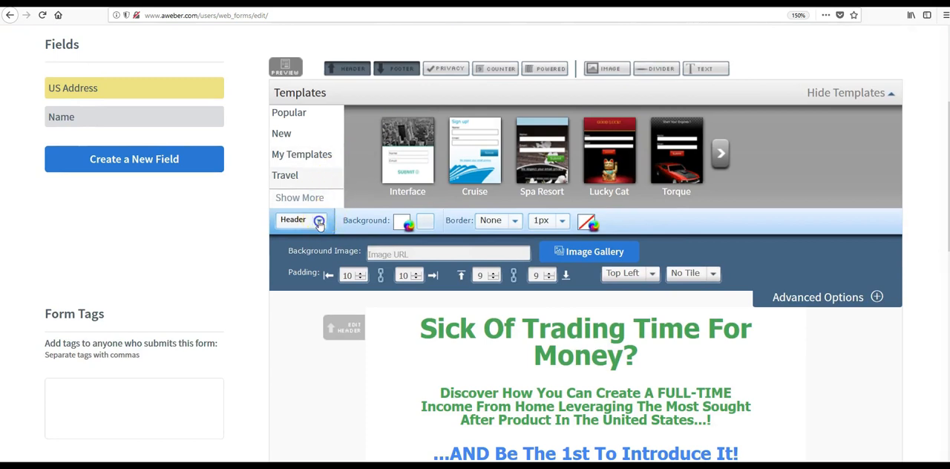
pyautogui.click(319, 223)
pyautogui.click(293, 253)
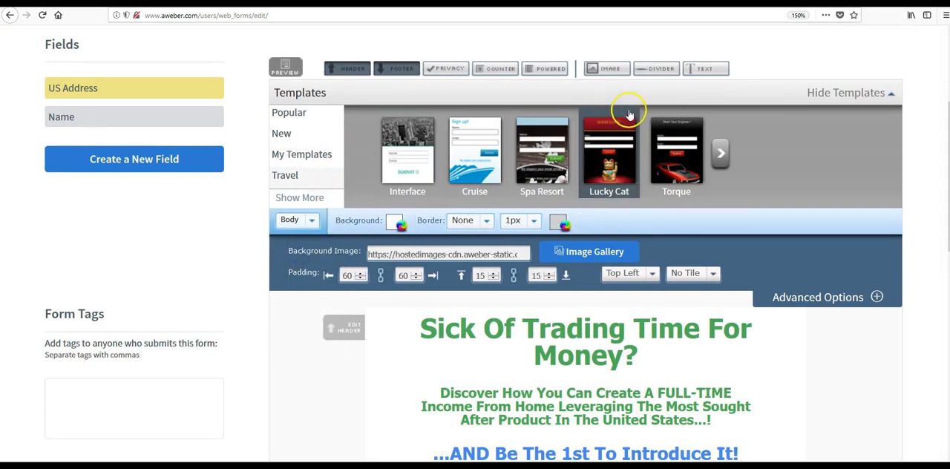
pyautogui.scroll(-2, 356, 148)
pyautogui.click(312, 52)
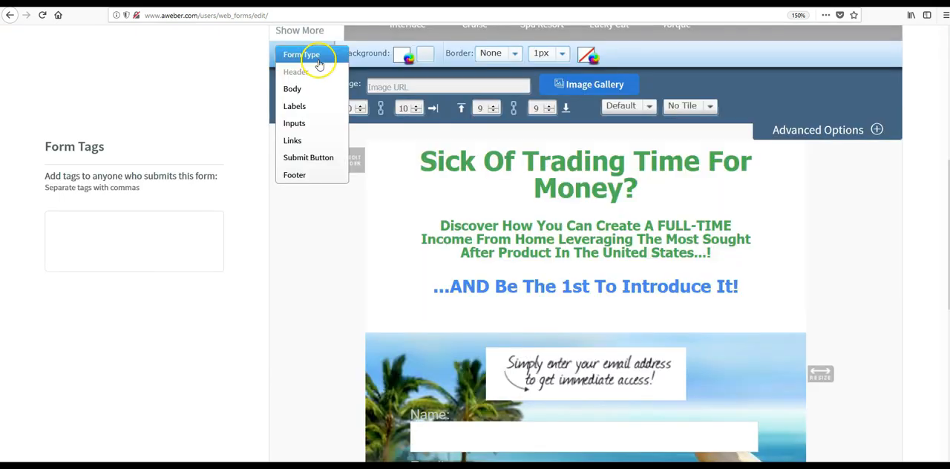
pyautogui.click(309, 90)
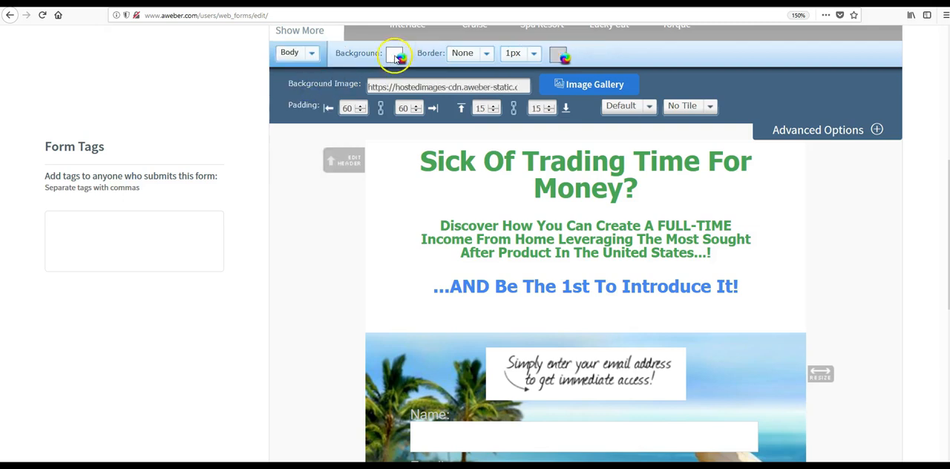
pyautogui.scroll(1, 429, 54)
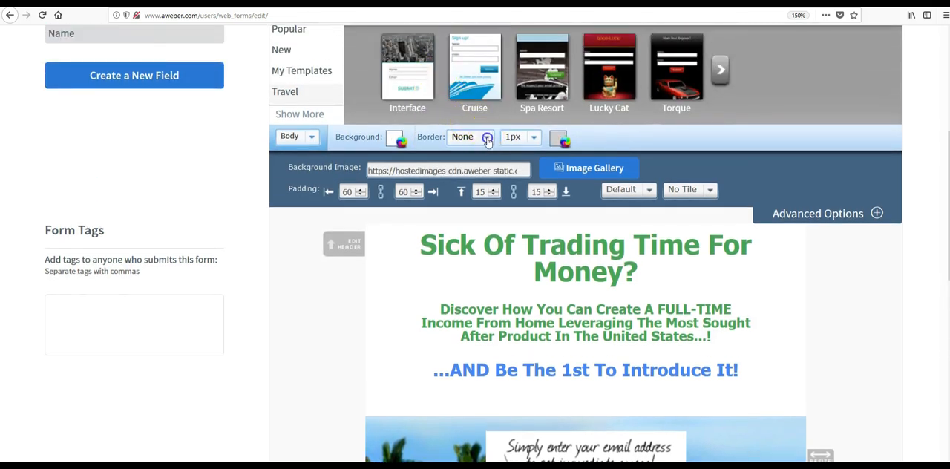
pyautogui.click(487, 139)
pyautogui.click(492, 175)
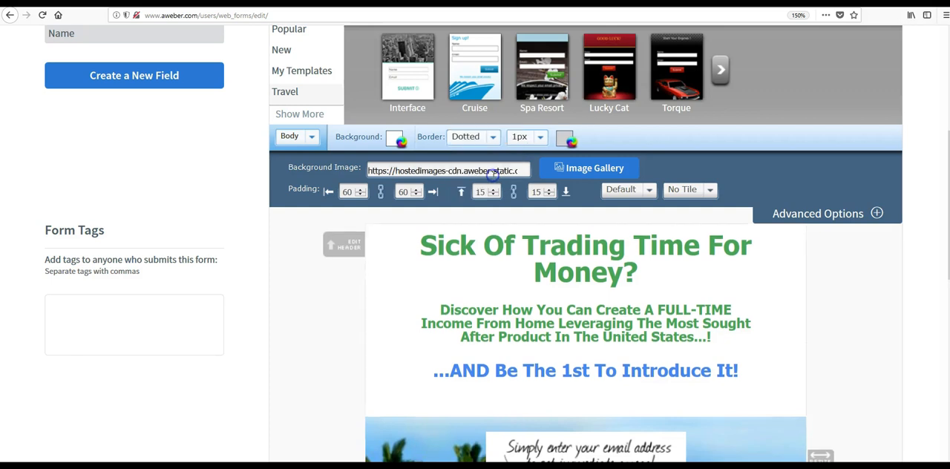
pyautogui.click(539, 139)
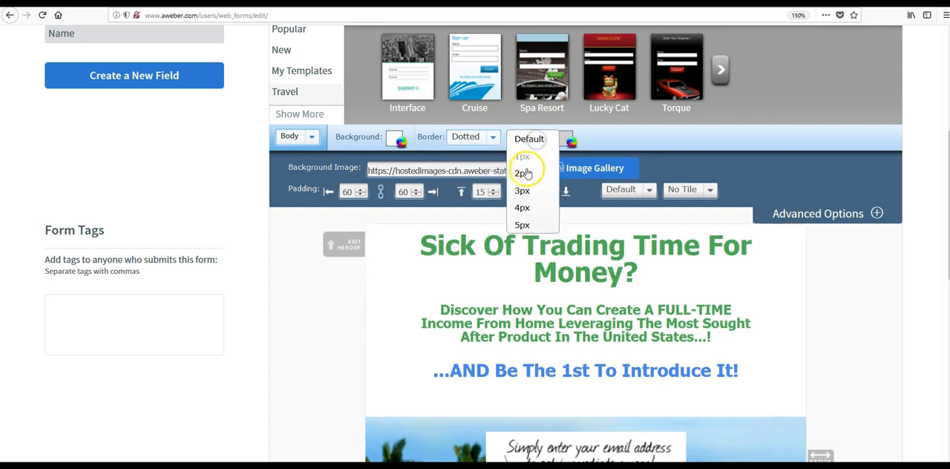
pyautogui.click(529, 172)
# - Set the body border's colour to green and confirm the colour
pyautogui.click(564, 141)
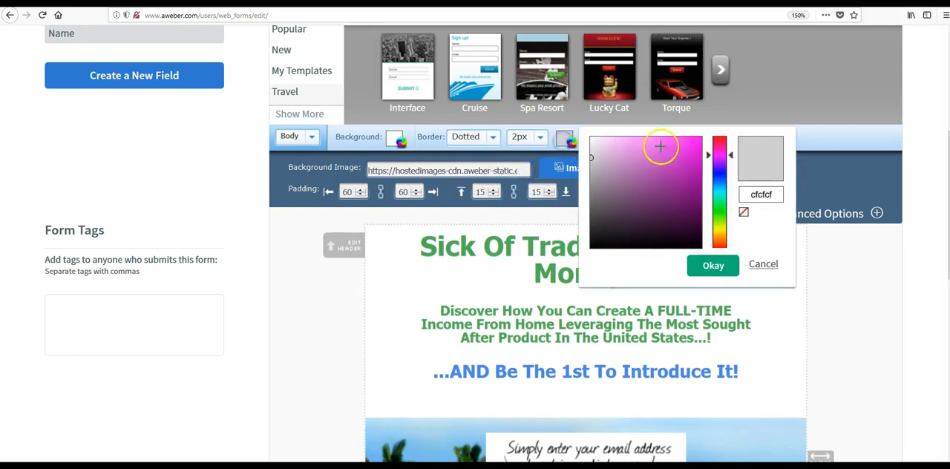
pyautogui.moveTo(717, 154); pyautogui.dragTo(721, 212)
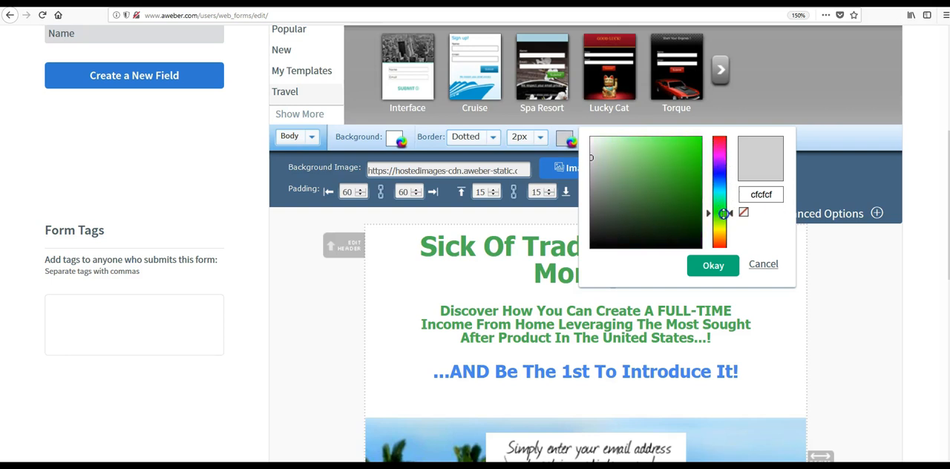
pyautogui.click(696, 167)
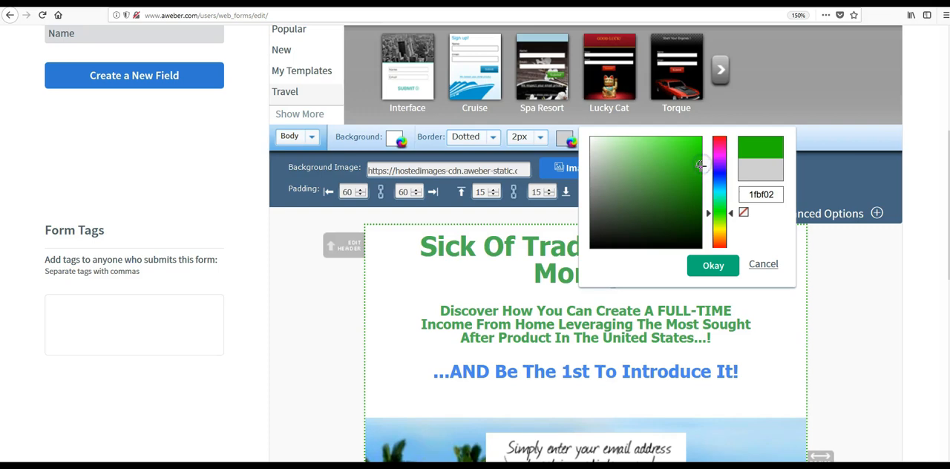
pyautogui.click(704, 270)
# - Examine the whole form from header to footer to check the green dotted border
pyautogui.scroll(-5, 794, 282)
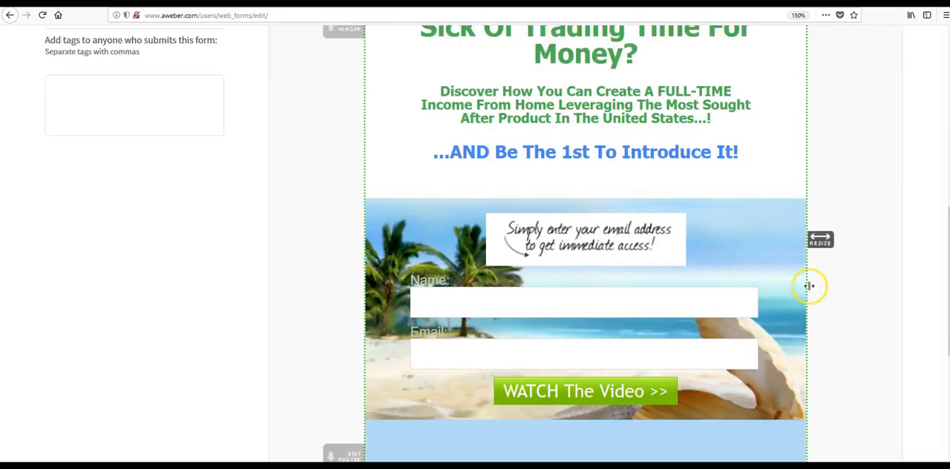
pyautogui.scroll(2, 793, 291)
pyautogui.scroll(-1, 795, 255)
pyautogui.scroll(3, 799, 240)
pyautogui.scroll(1, 742, 256)
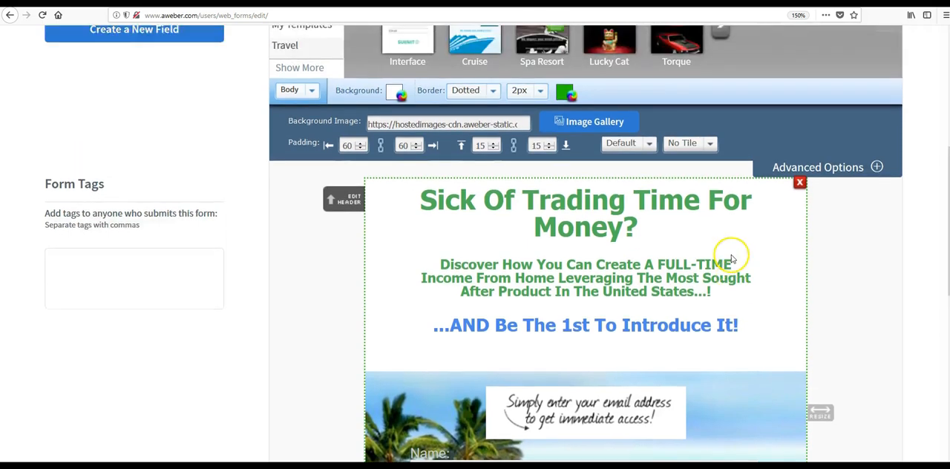
pyautogui.scroll(-2, 729, 255)
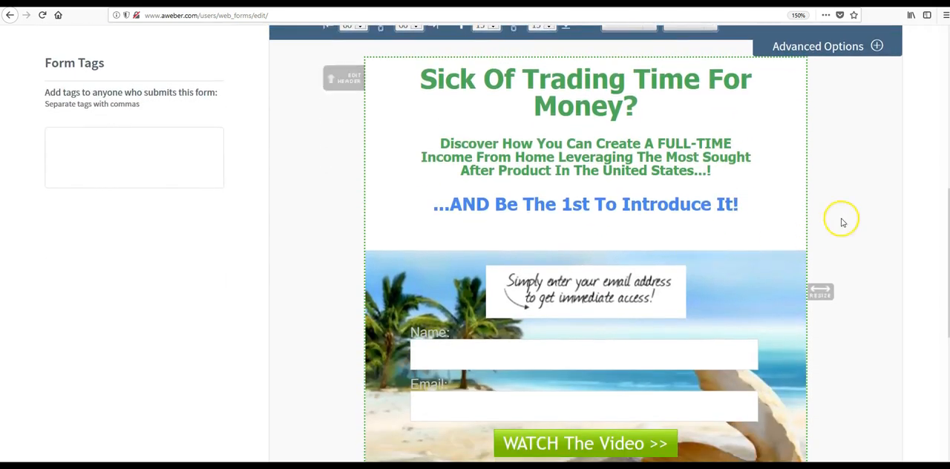
pyautogui.scroll(-3, 740, 218)
pyautogui.scroll(2, 740, 218)
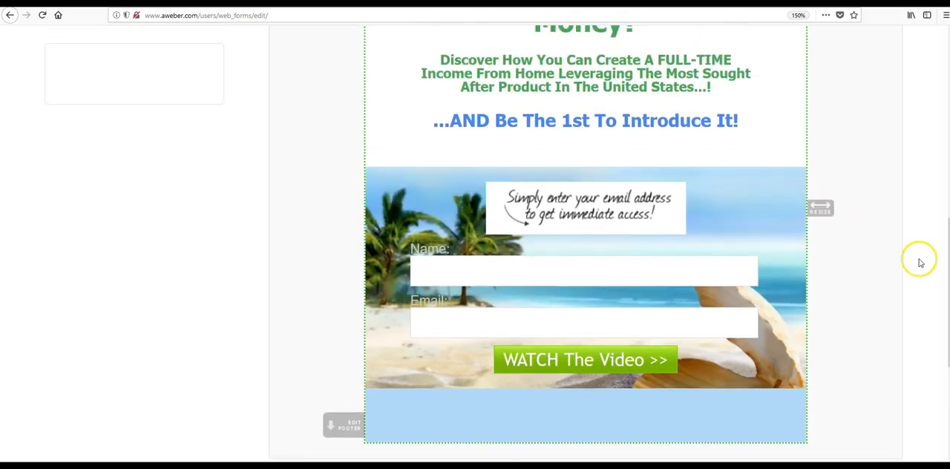
pyautogui.scroll(2, 917, 260)
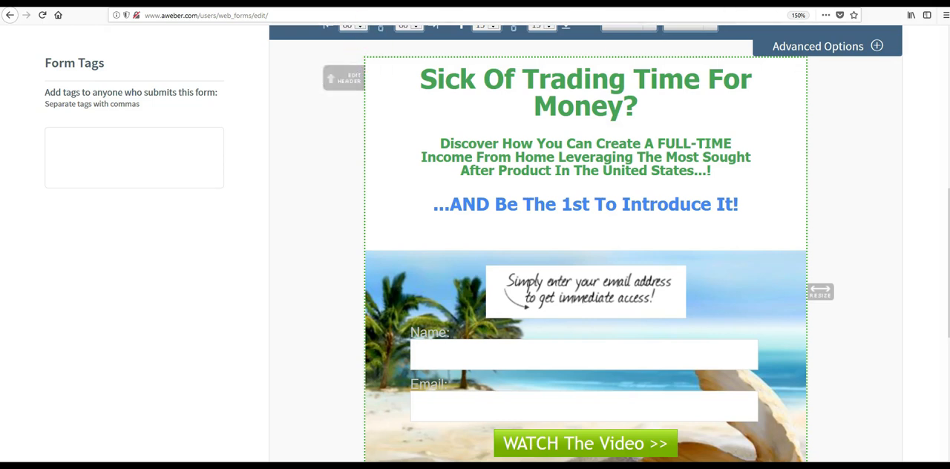
pyautogui.hotkey('ctrl', 't')
pyautogui.click(293, 17)
pyautogui.write('https://forms.aweber.com/form/43/1885230643.htm')
pyautogui.press('Return')
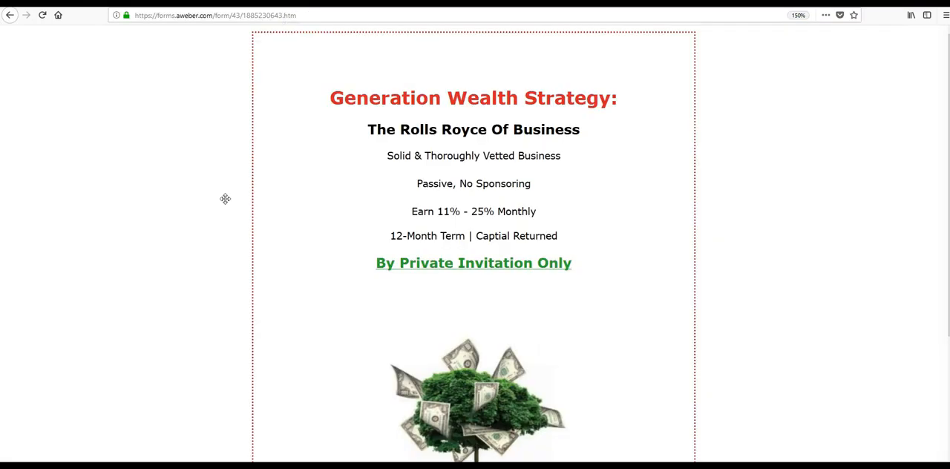
pyautogui.scroll(-3, 225, 198)
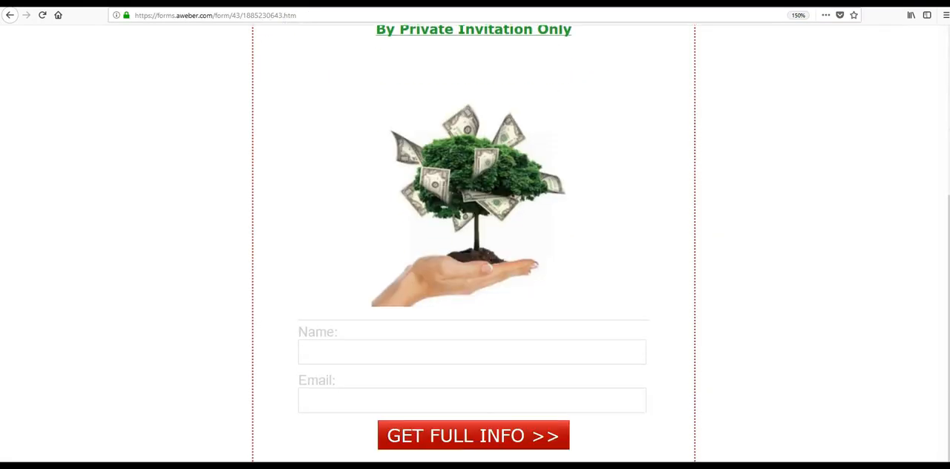
pyautogui.scroll(3, 473, 245)
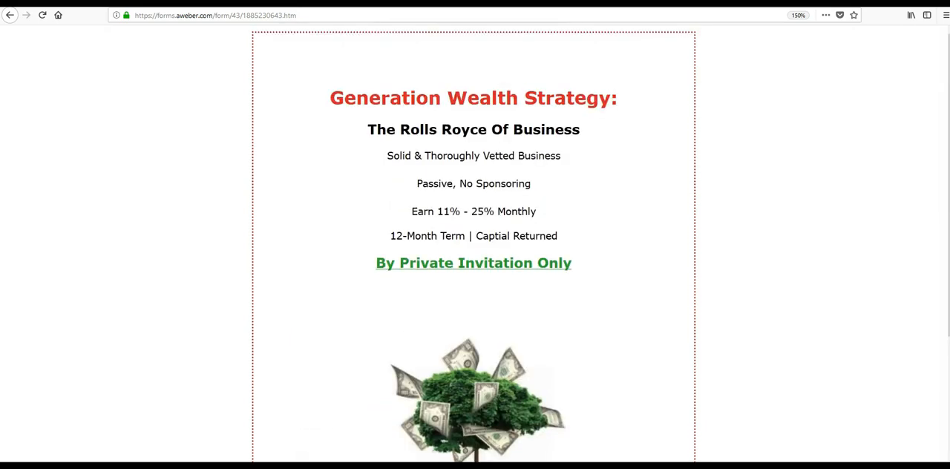
pyautogui.scroll(-3, 60, 454)
pyautogui.scroll(3, 127, 428)
pyautogui.hotkey('ctrl', 't')
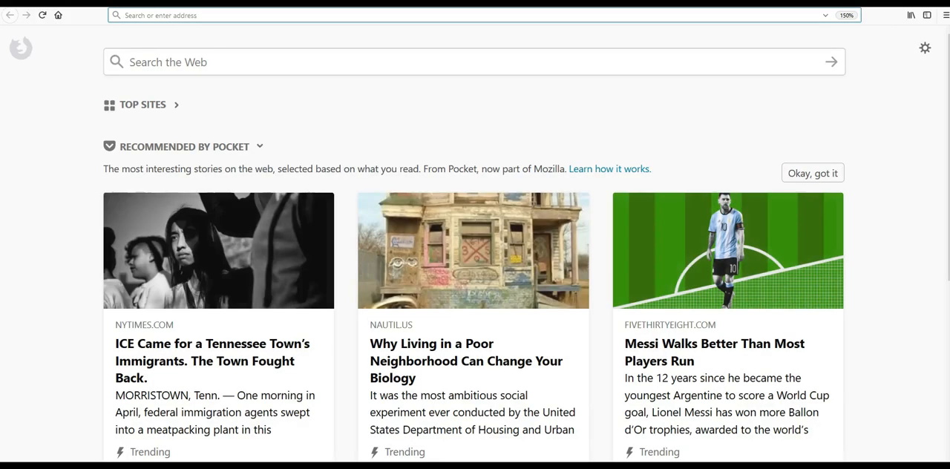
pyautogui.click(459, 12)
pyautogui.write('https://forms.aweber.com/form/87/1239517487.htm')
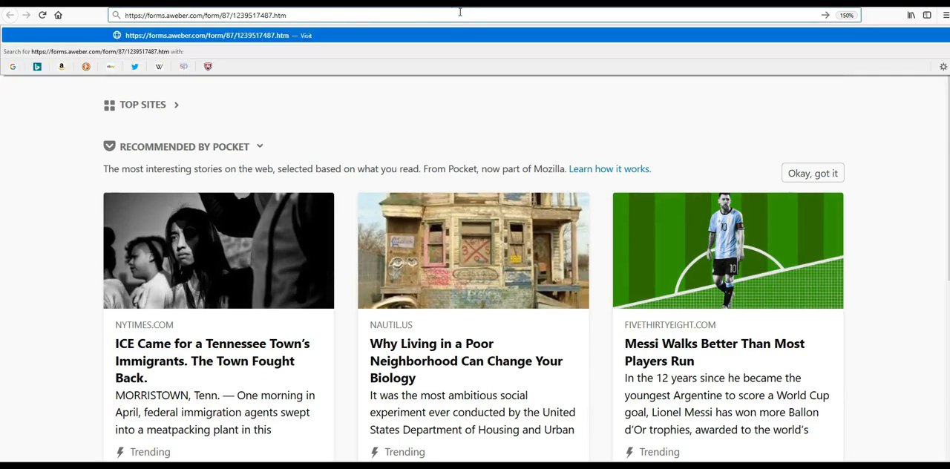
pyautogui.press('Return')
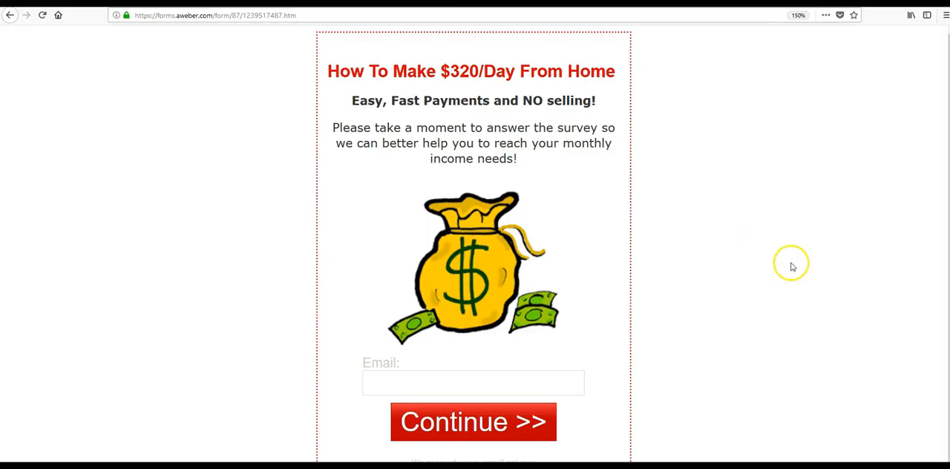
pyautogui.scroll(-1, 787, 268)
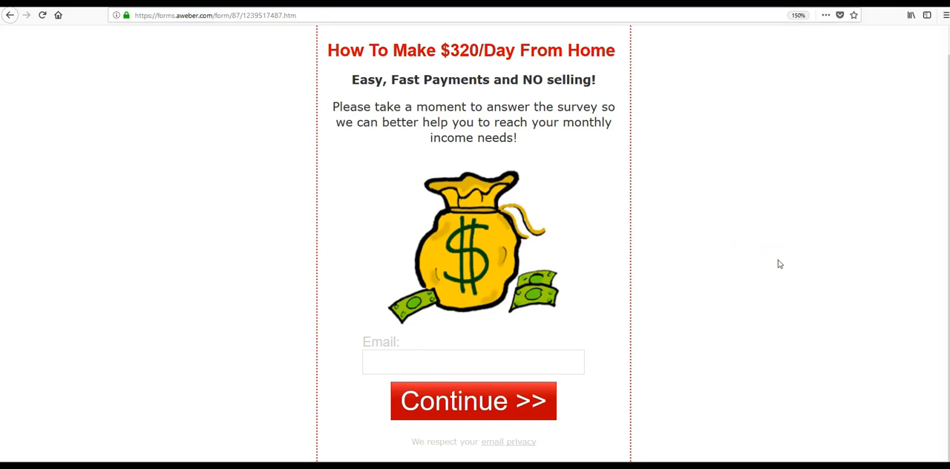
pyautogui.scroll(1, 779, 264)
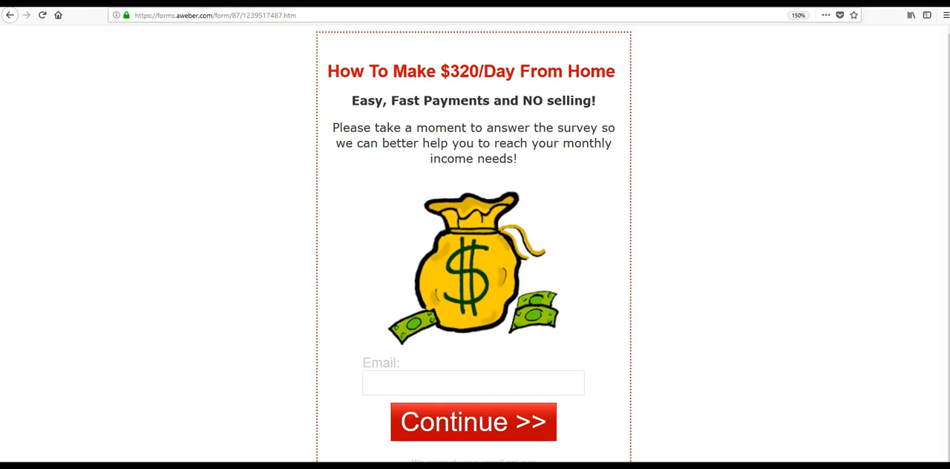
# - Return to the form editor, save the form and proceed to step 2, Settings
pyautogui.click(371, 3)
pyautogui.scroll(-1, 701, 220)
pyautogui.scroll(-3, 701, 220)
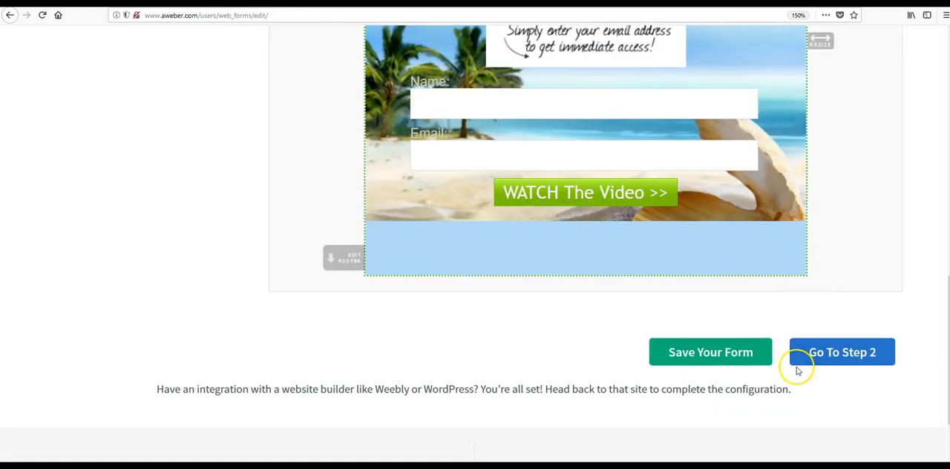
pyautogui.click(737, 355)
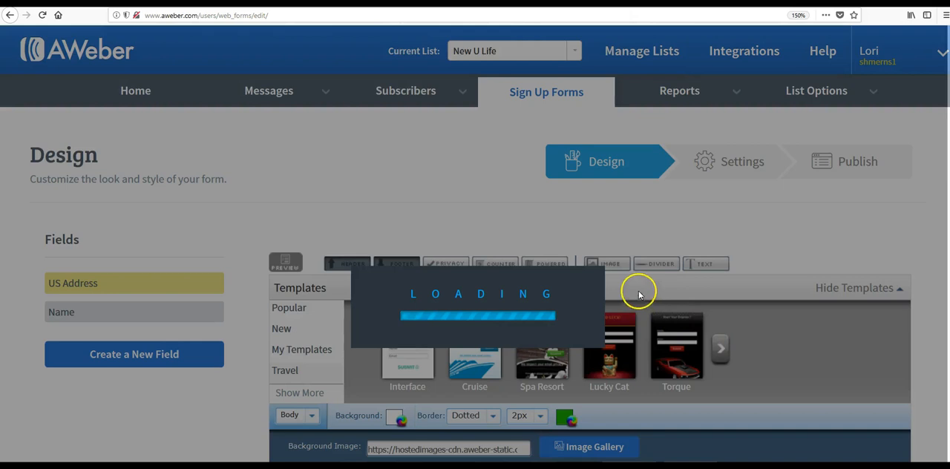
pyautogui.scroll(-6, 637, 290)
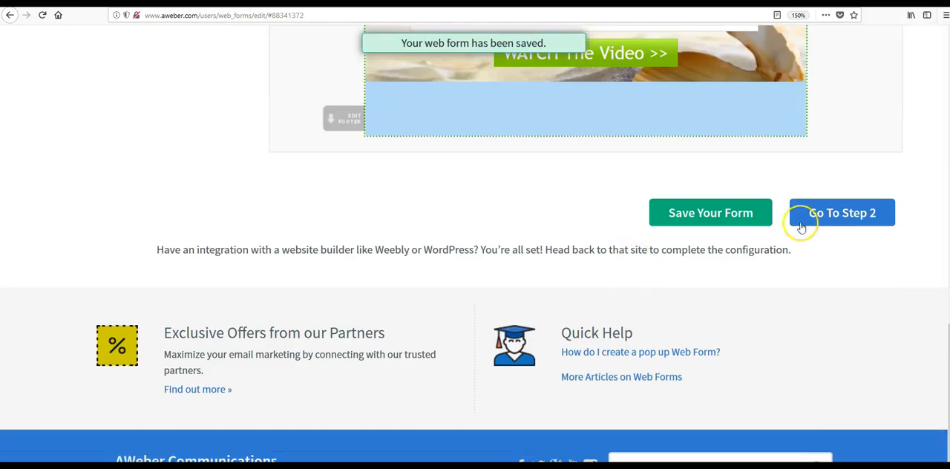
pyautogui.click(832, 215)
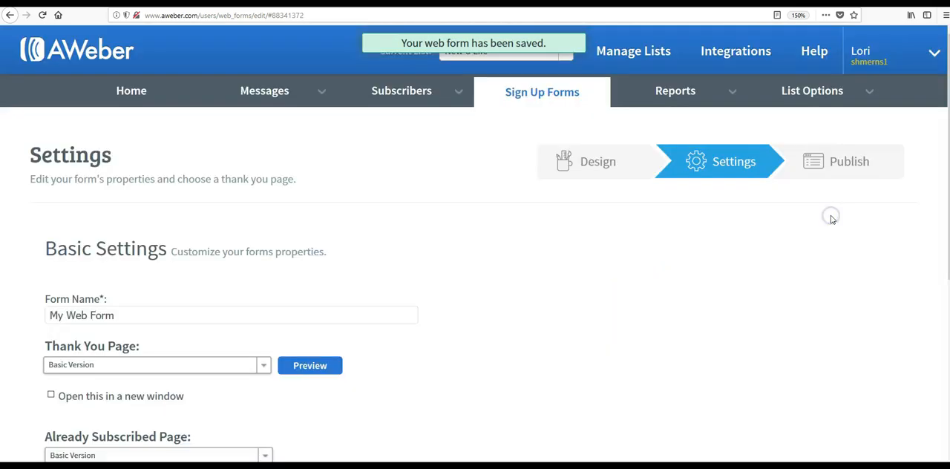
# - Name the form Facebook and set its thank you page to Custom Page
pyautogui.moveTo(148, 313); pyautogui.dragTo(17, 306)
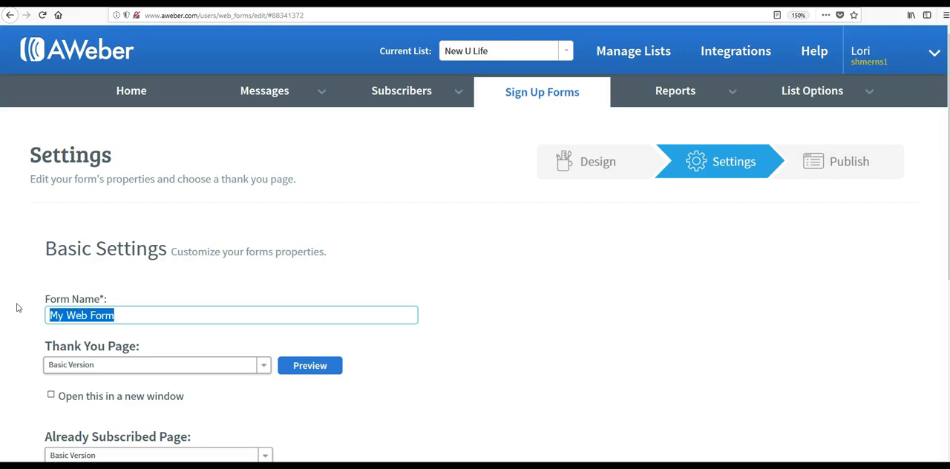
pyautogui.write('Facebook')
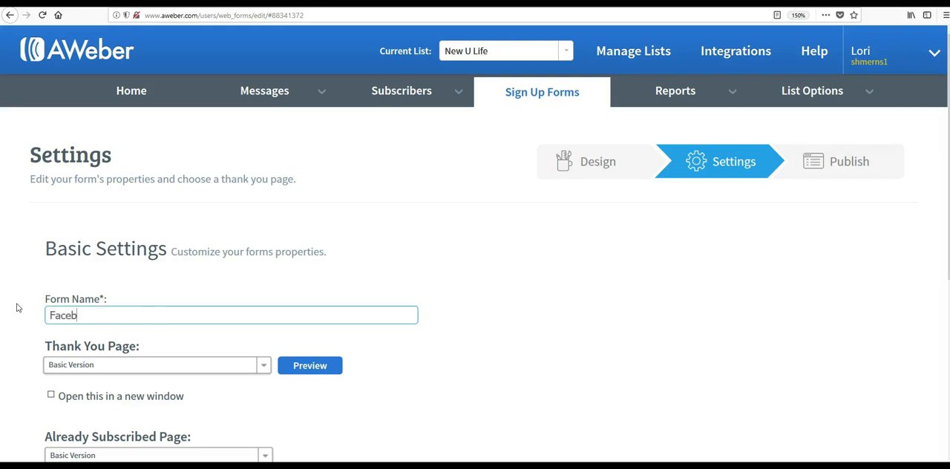
pyautogui.scroll(-2, 17, 308)
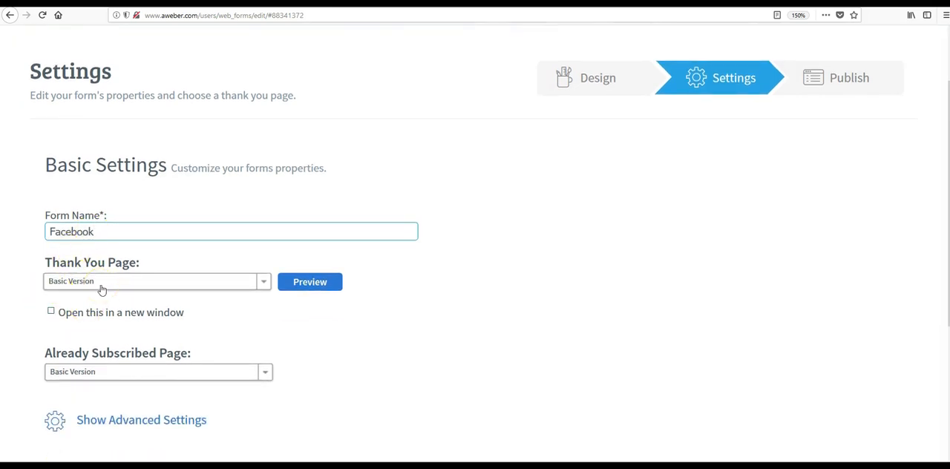
pyautogui.click(102, 287)
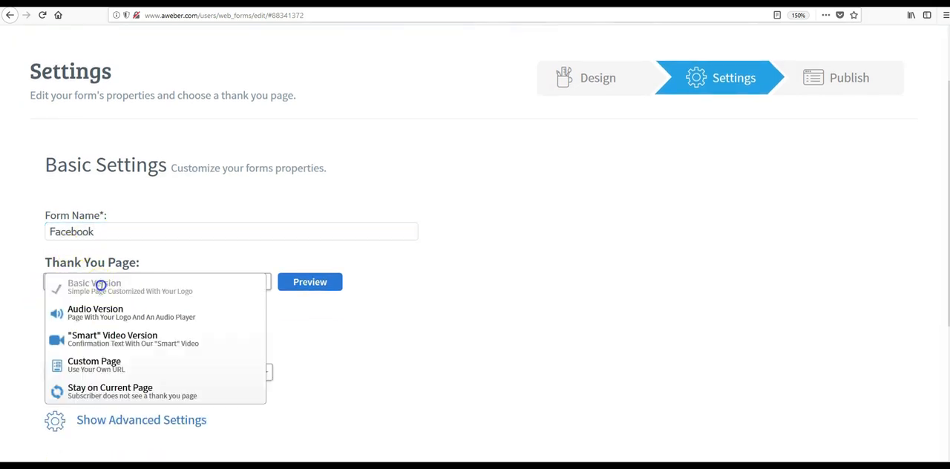
pyautogui.click(104, 361)
pyautogui.click(163, 178)
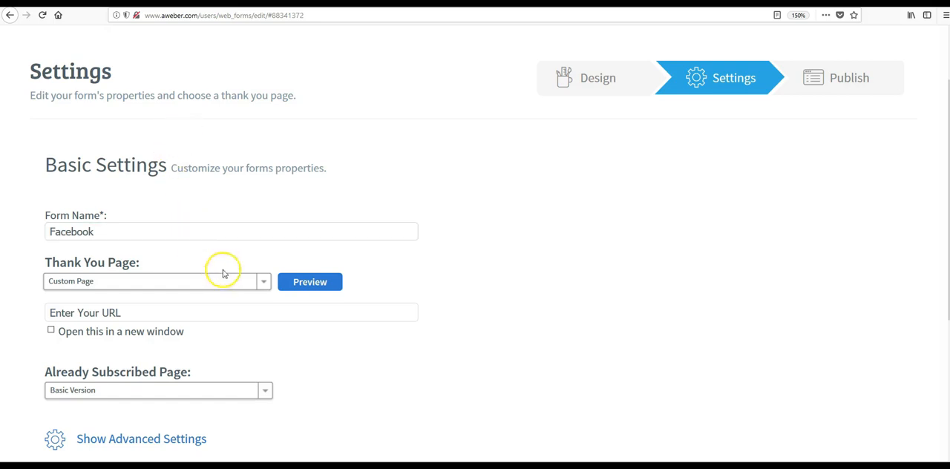
pyautogui.click(262, 285)
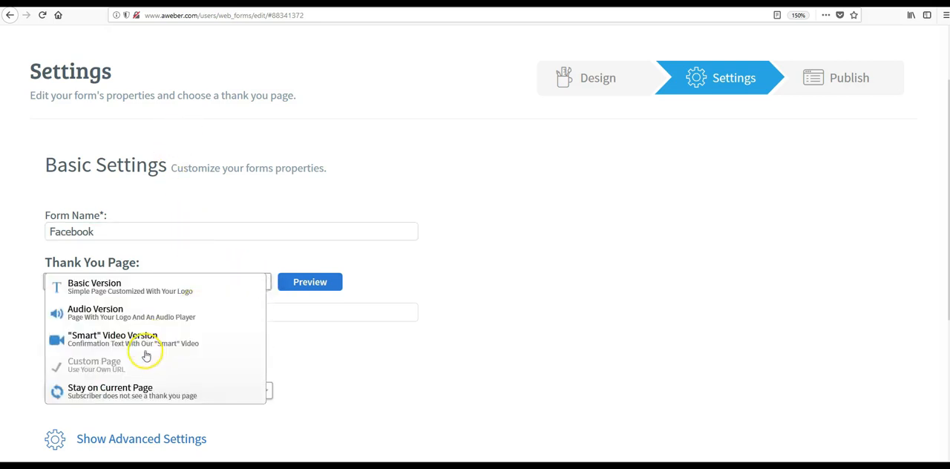
pyautogui.click(140, 362)
pyautogui.click(124, 317)
pyautogui.moveTo(80, 314); pyautogui.dragTo(43, 318)
pyautogui.press('BackSpace')
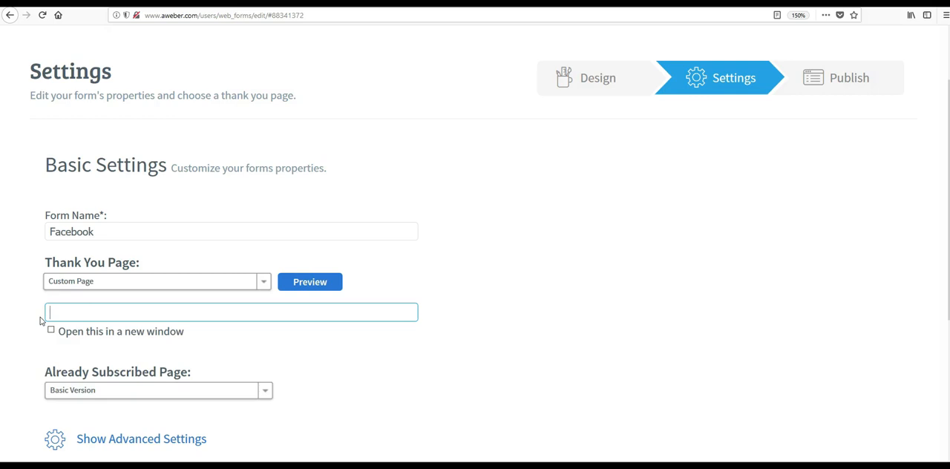
pyautogui.write('http://www.ultimatepassiveprofit.com/positionforprosperity/')
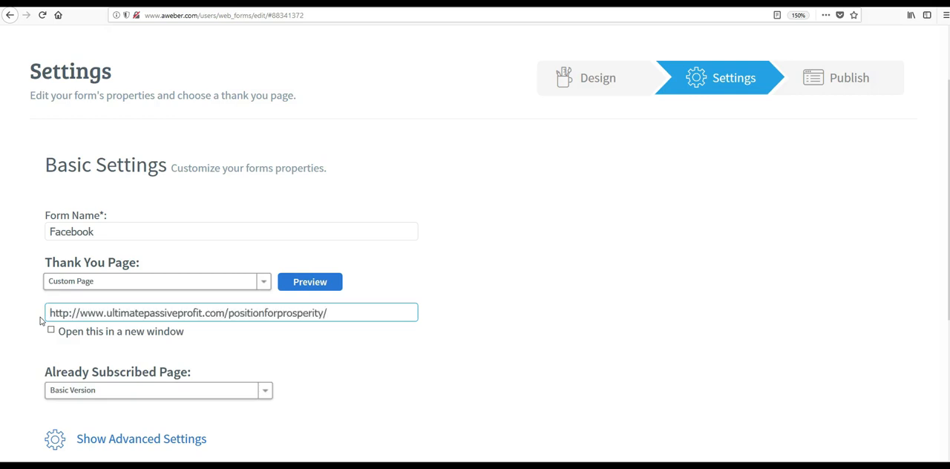
# - Preview the custom thank you page, pause its video and look over the page content
pyautogui.click(310, 283)
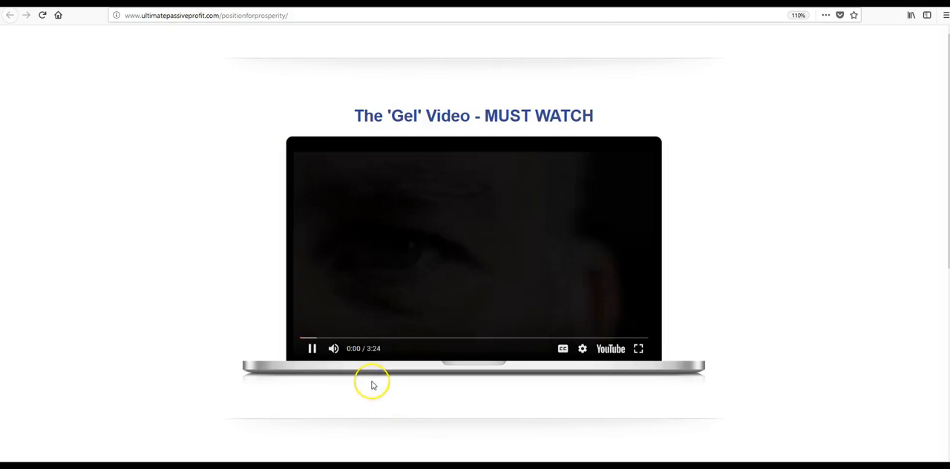
pyautogui.click(312, 349)
pyautogui.scroll(-6, 651, 189)
pyautogui.scroll(-2, 653, 189)
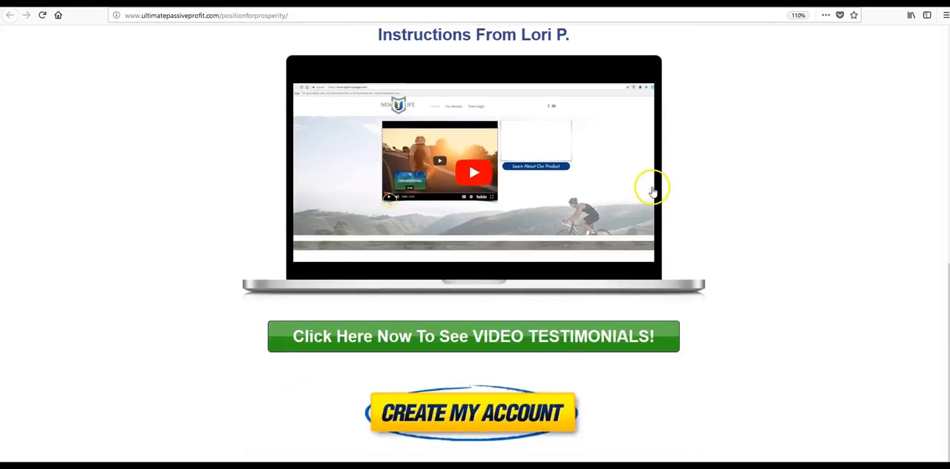
pyautogui.scroll(6, 653, 187)
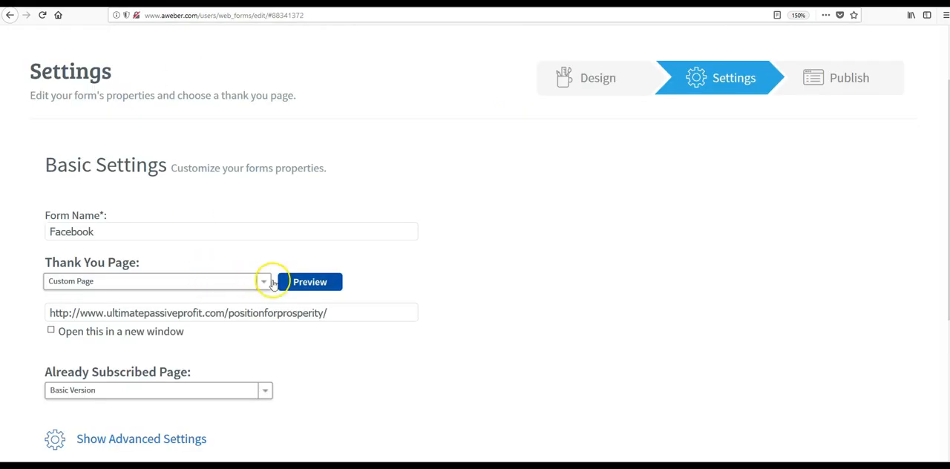
# - Save the form with its new settings and proceed to step 3, Publish
pyautogui.scroll(-3, 271, 278)
pyautogui.scroll(-3, 273, 279)
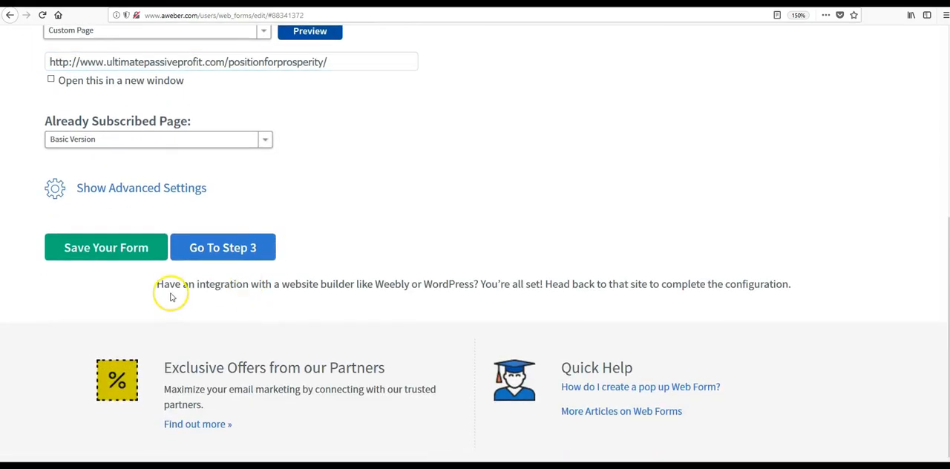
pyautogui.click(130, 253)
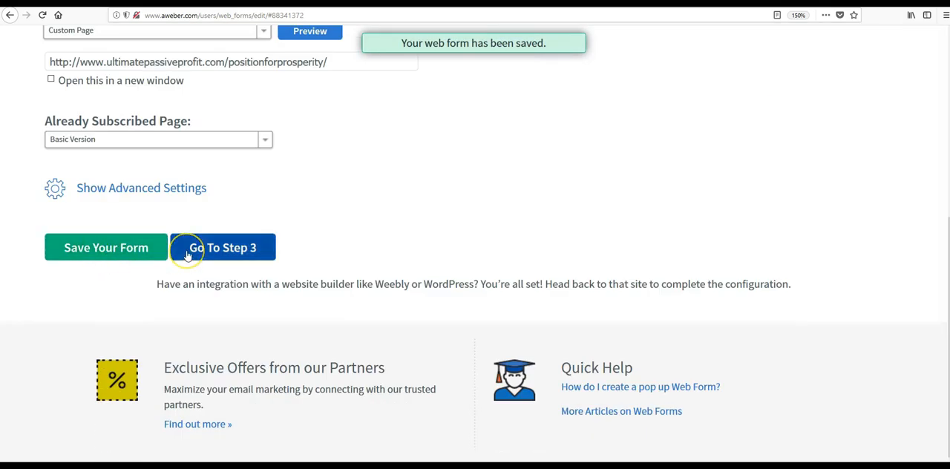
pyautogui.click(249, 242)
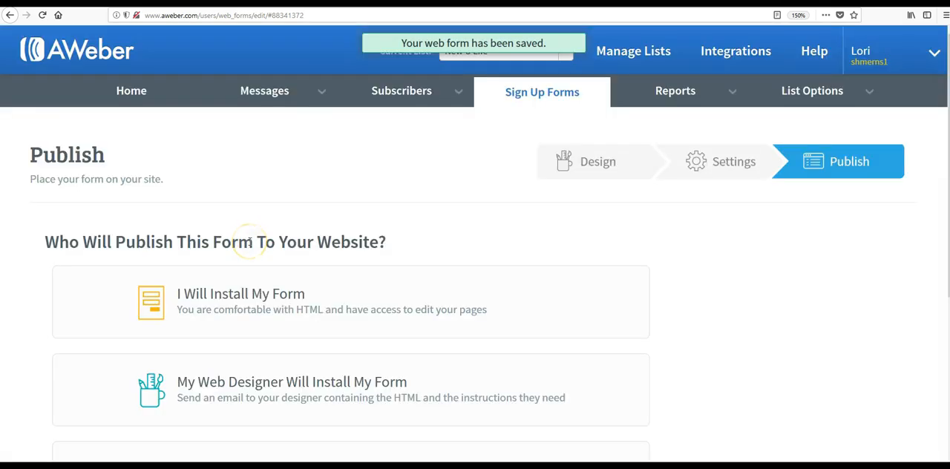
# - Expand the I Will Install My Form option and look over its JavaScript snippet and the other publishing options
pyautogui.scroll(-3, 248, 242)
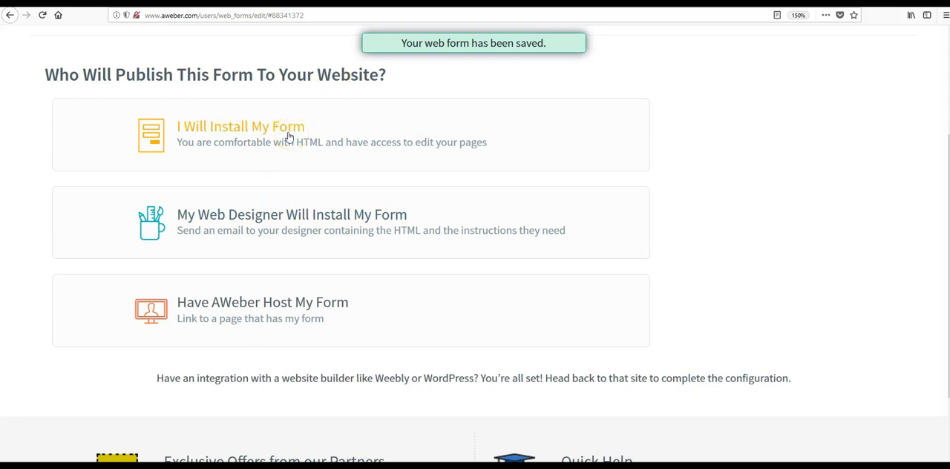
pyautogui.click(287, 133)
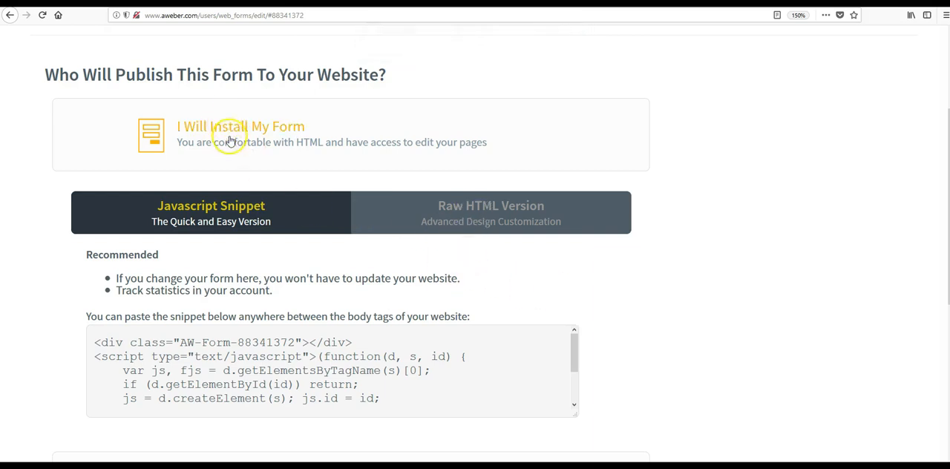
pyautogui.scroll(-3, 230, 130)
pyautogui.scroll(-5, 227, 147)
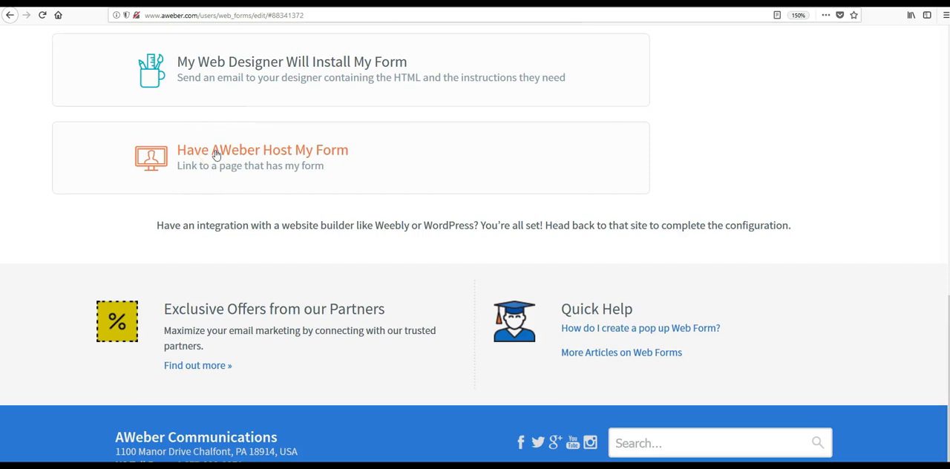
# - Choose to have AWeber host the form and copy its link for collecting subscribers
pyautogui.click(250, 158)
pyautogui.click(250, 158)
pyautogui.moveTo(422, 108)
pyautogui.mouseDown()
pyautogui.moveTo(157, 80)
pyautogui.moveTo(437, 109)
pyautogui.mouseUp()
pyautogui.rightClick(382, 104)
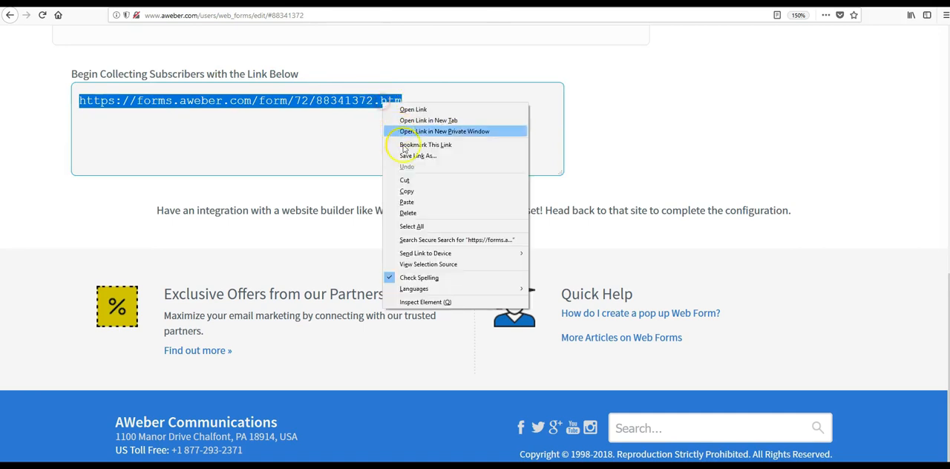
pyautogui.click(404, 192)
pyautogui.click(403, 195)
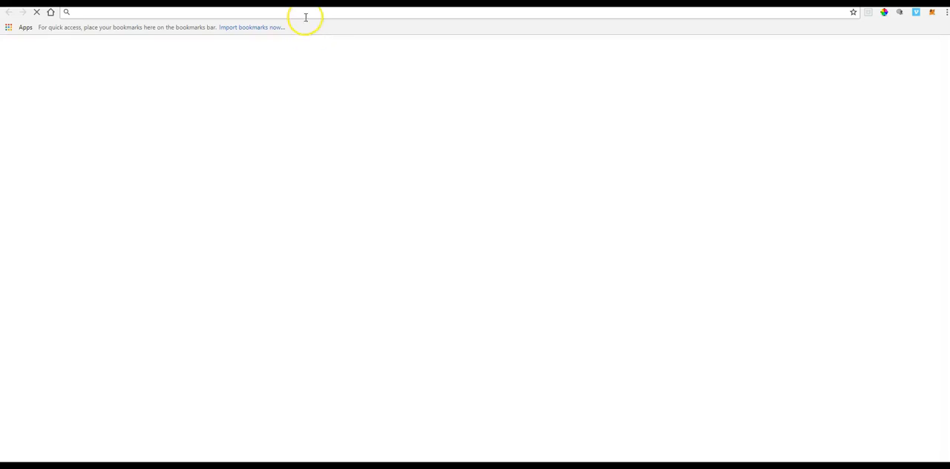
pyautogui.click(303, 15)
pyautogui.hotkey('ctrl', 'v')
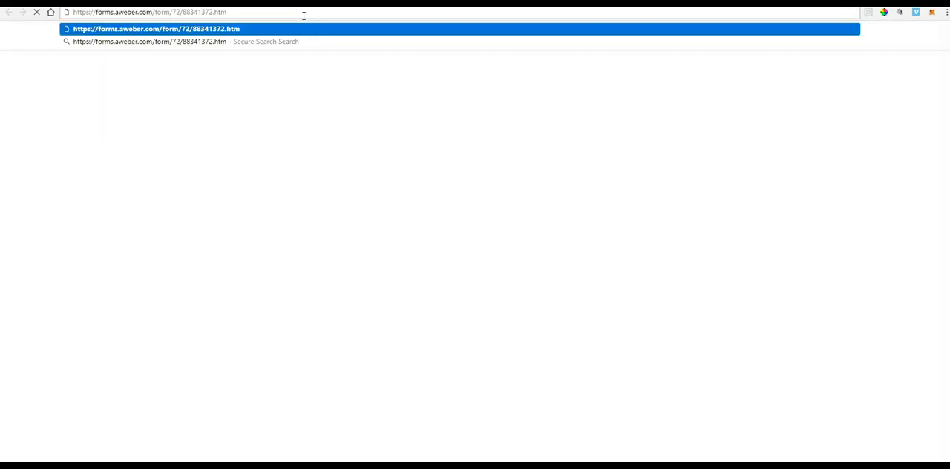